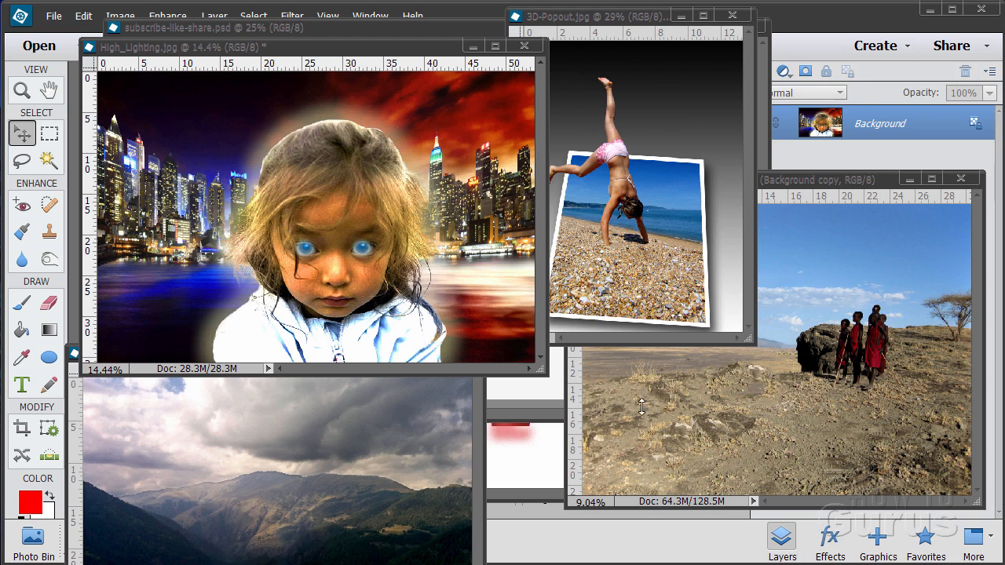
Minimize High_Lighting.jpg, 3D-Popout.jpg, local-children-in-tanzania.psd and mountains01.psd, and close description.jpg.
click(472, 45)
click(681, 15)
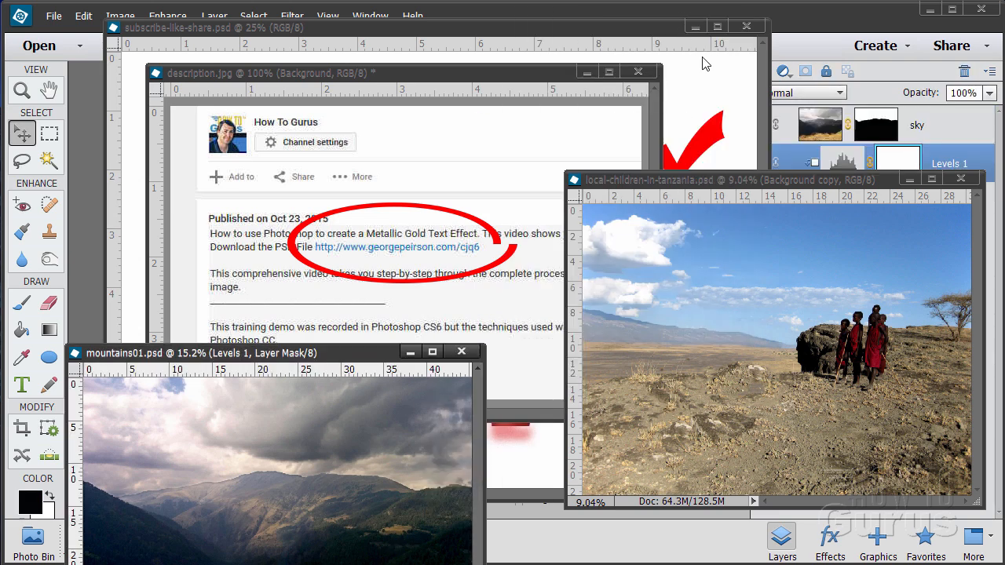
click(909, 179)
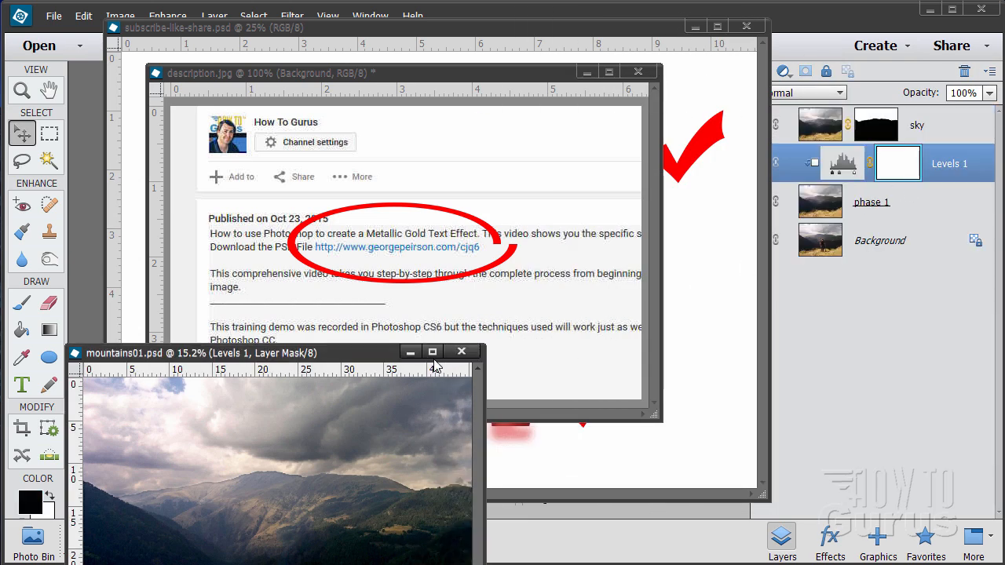
click(410, 352)
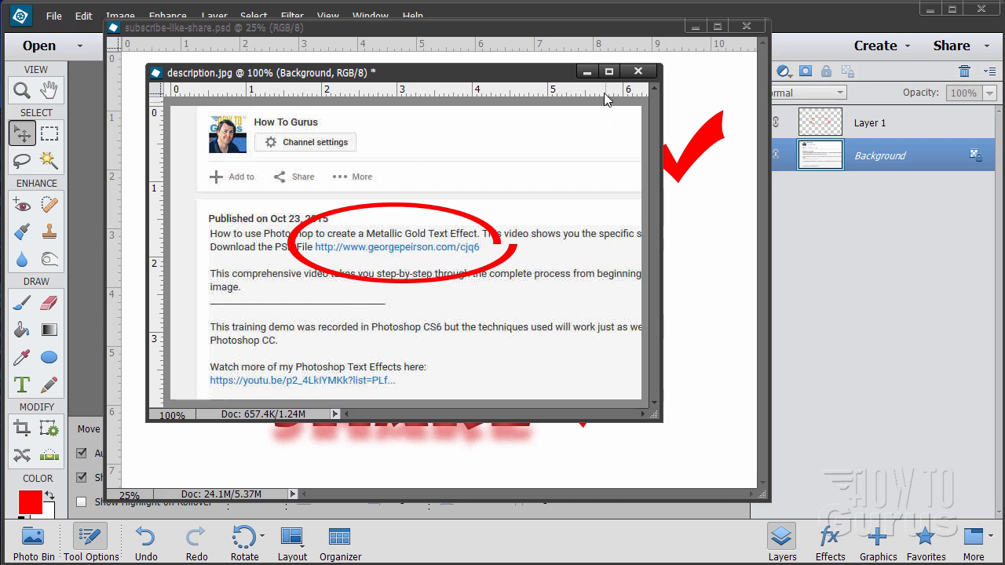
click(638, 72)
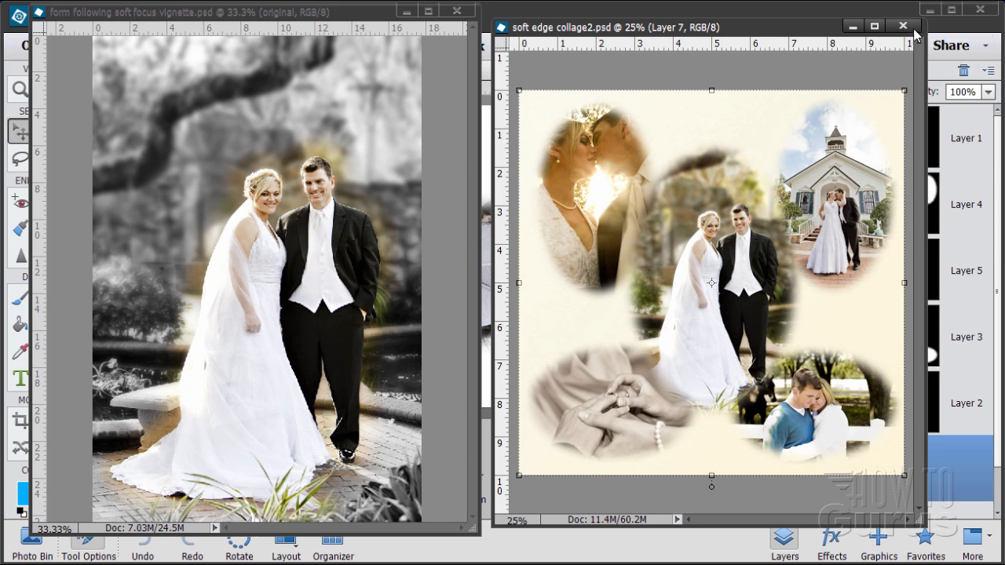
View the soft focus vignette and soft edge collage2.psd side by side, and close both documents.
click(289, 19)
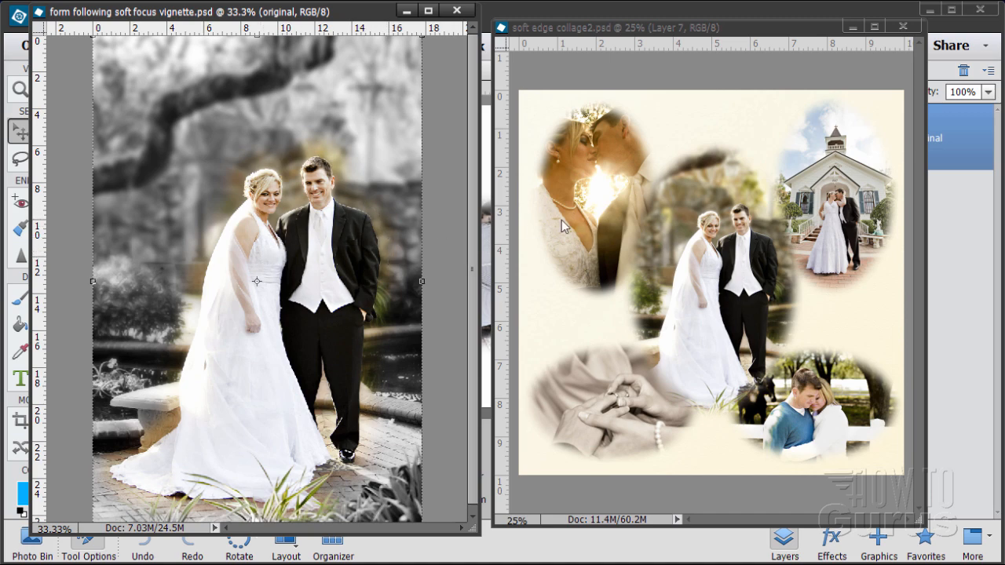
drag(685, 27, 466, 70)
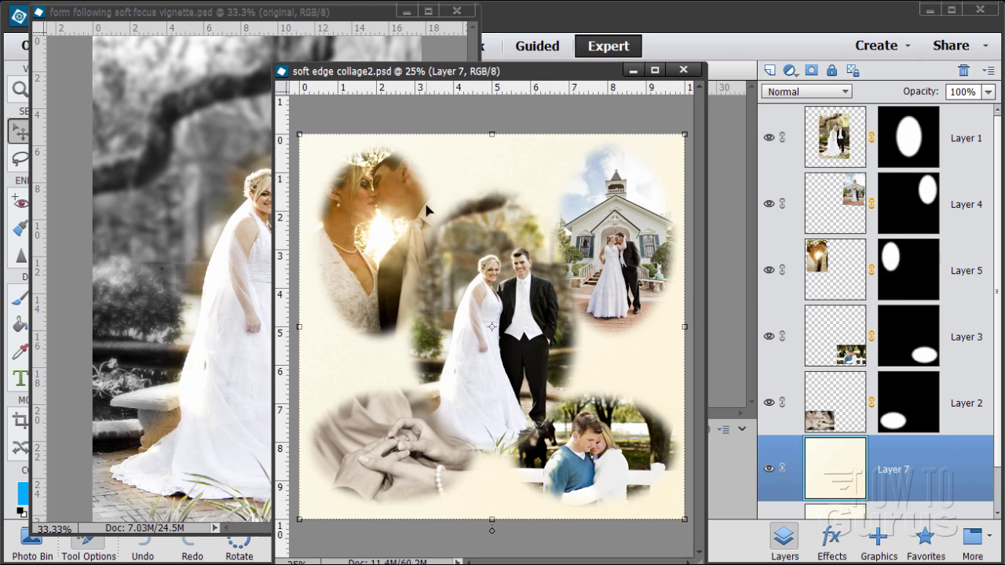
drag(525, 75, 612, 37)
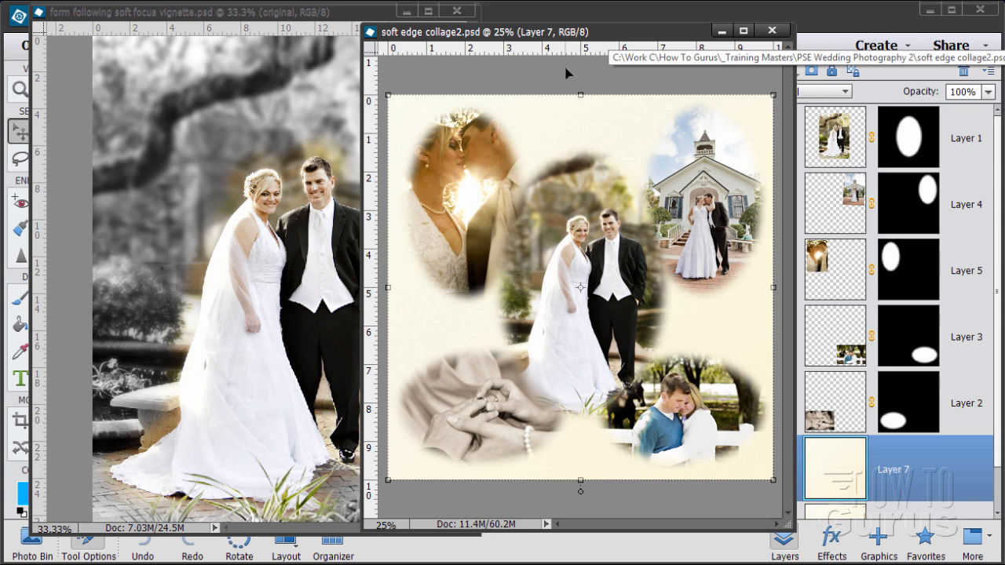
click(771, 31)
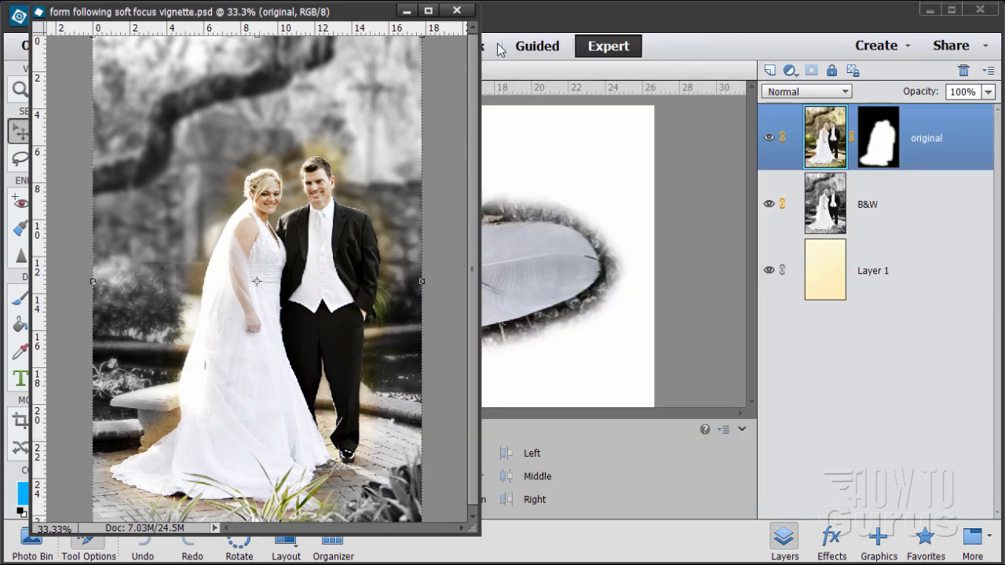
click(458, 13)
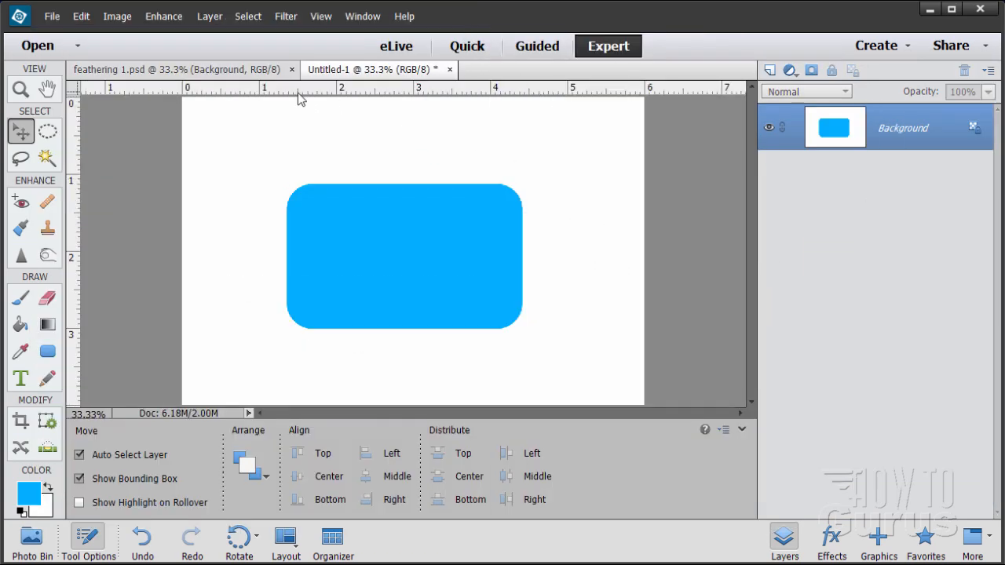
Examine the feathered cutout in feathering 1.psd and where the Feather selection command is found.
click(246, 74)
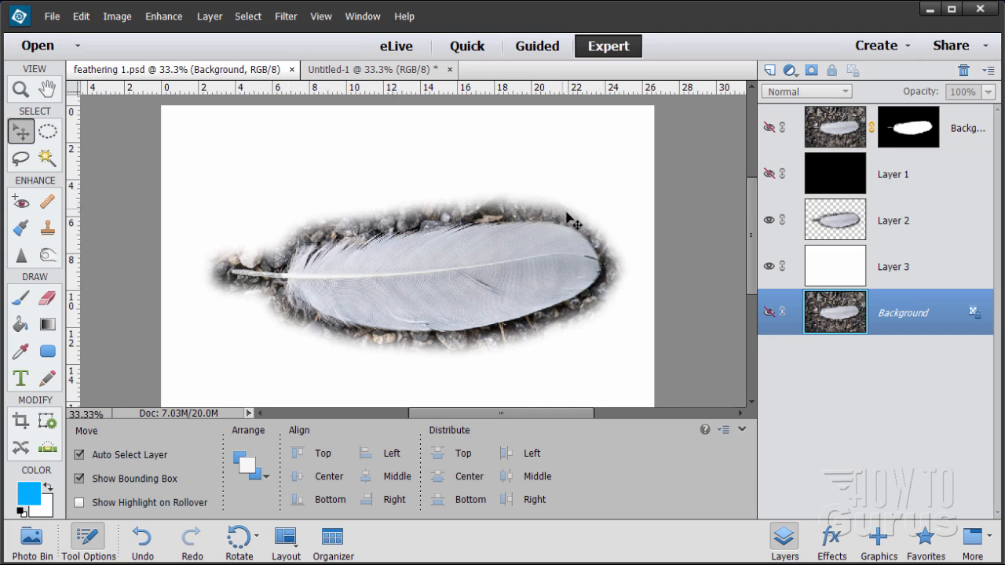
click(245, 17)
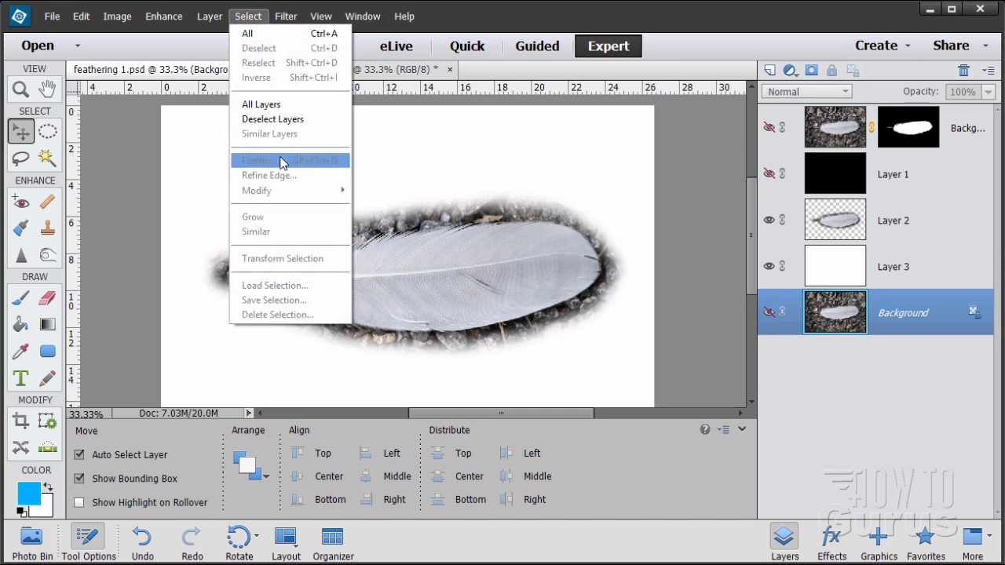
click(550, 146)
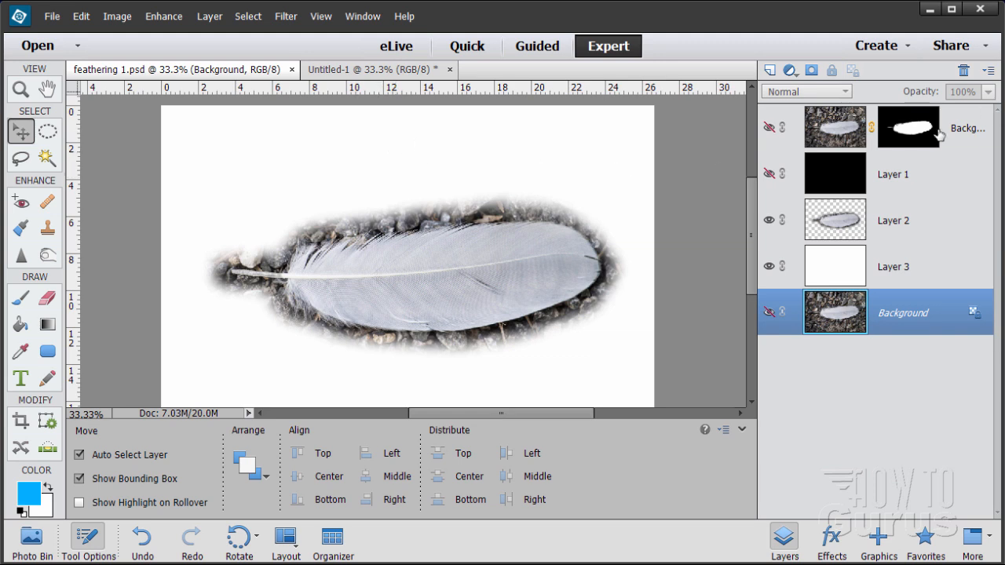
In Untitled-1, select the blue rounded rectangle with the Magic Wand and copy it to a new layer.
click(339, 69)
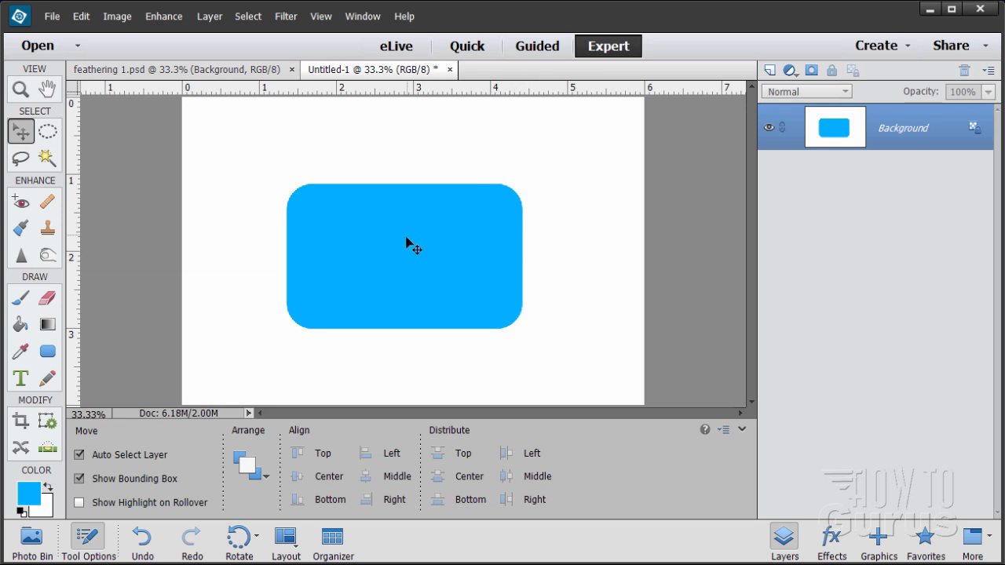
click(48, 159)
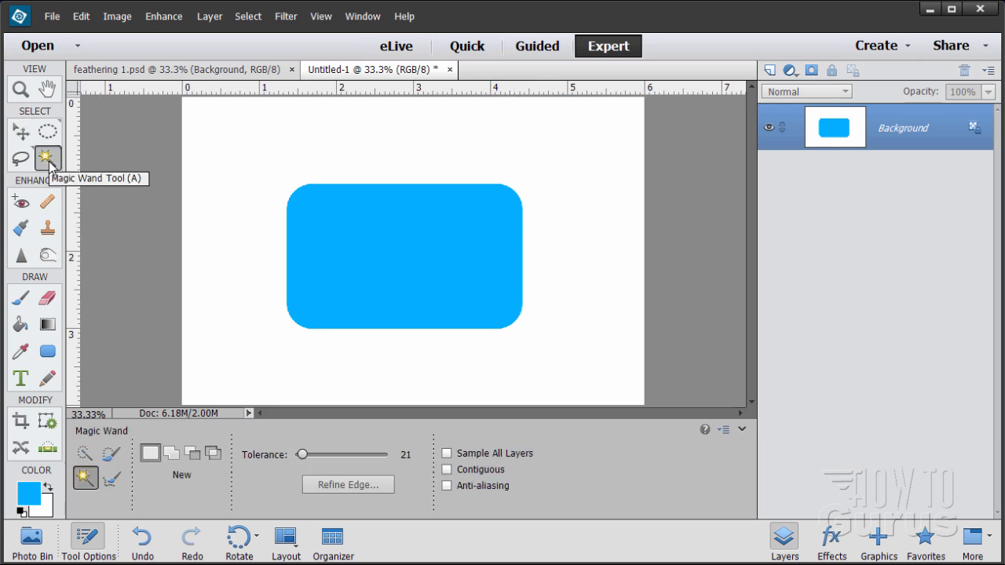
click(377, 253)
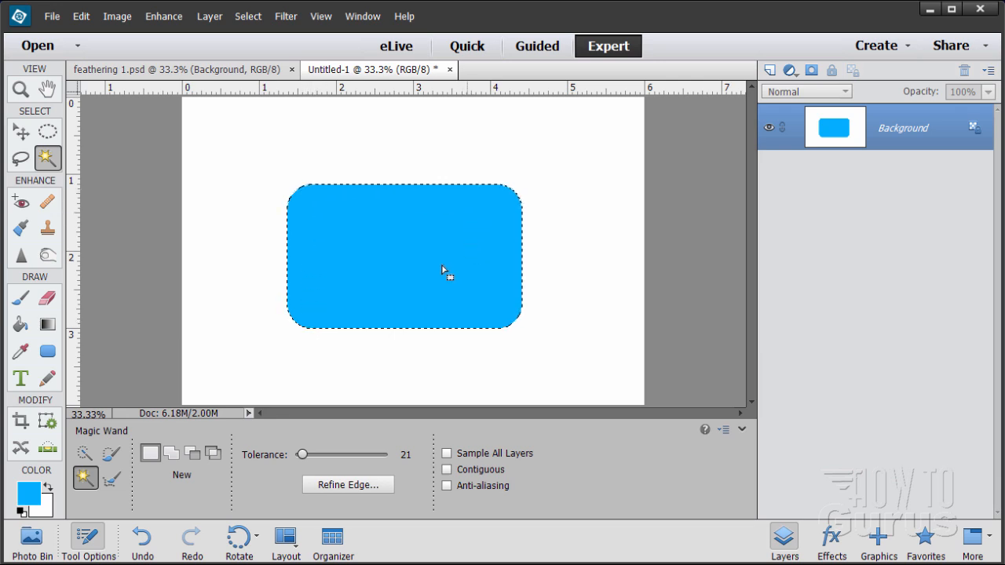
click(221, 19)
mouse_move(226, 33)
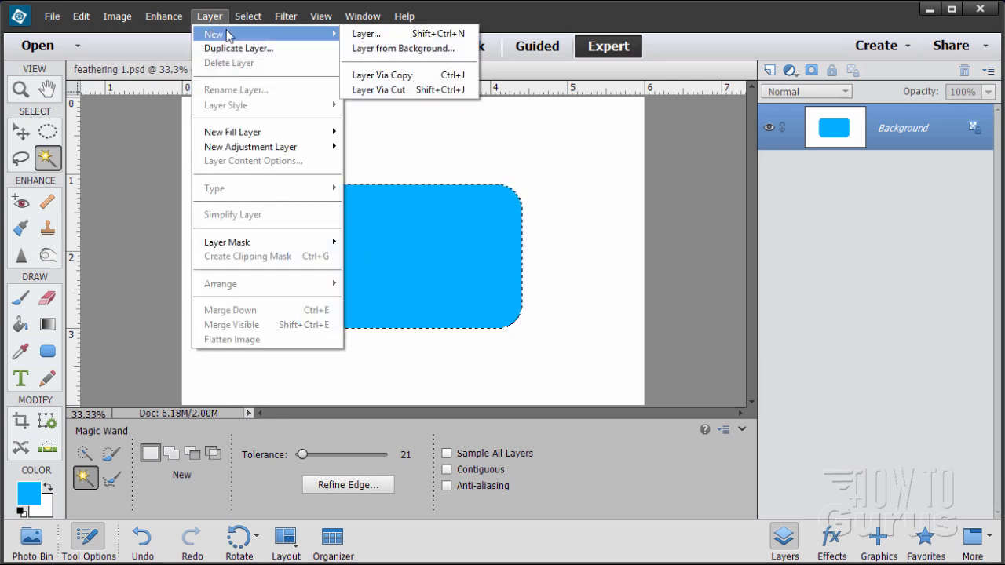
click(382, 74)
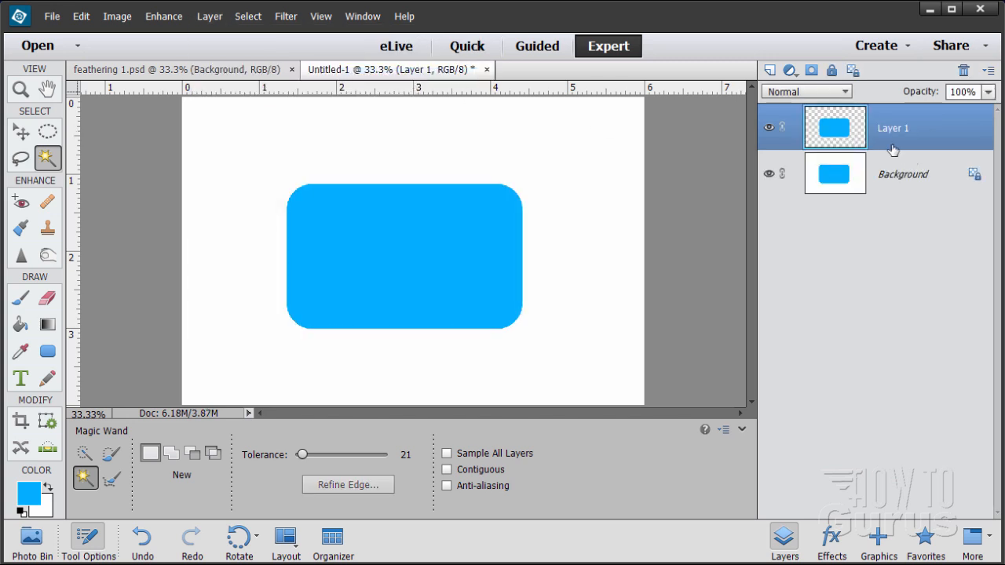
Hide the Background and add a new layer filled with black between it and Layer 1.
click(769, 173)
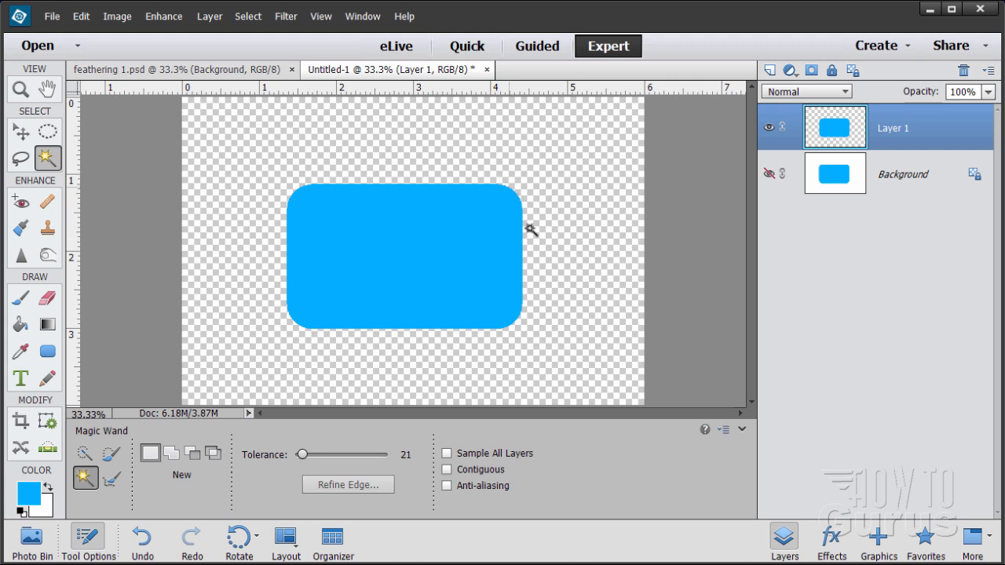
click(903, 168)
click(771, 70)
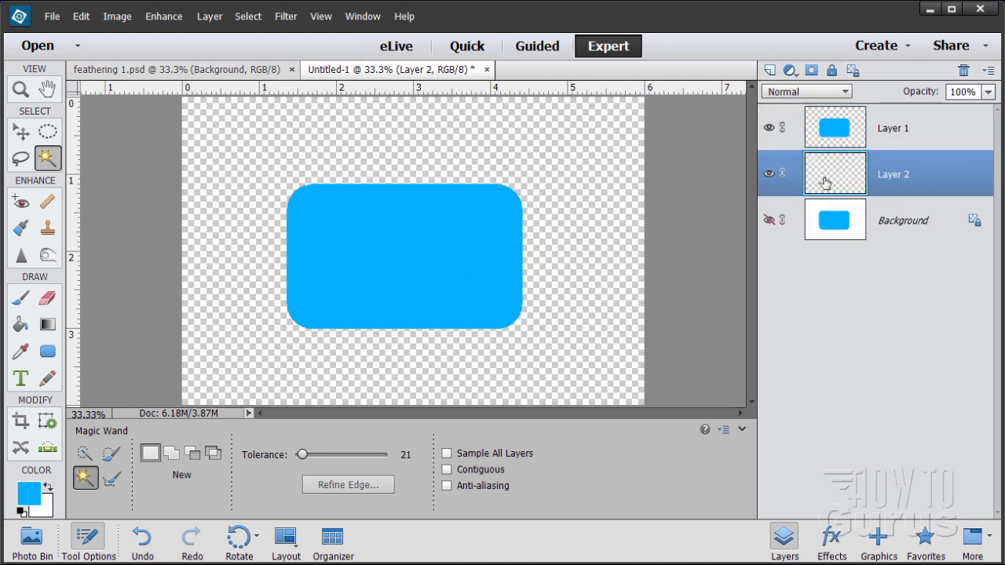
click(22, 512)
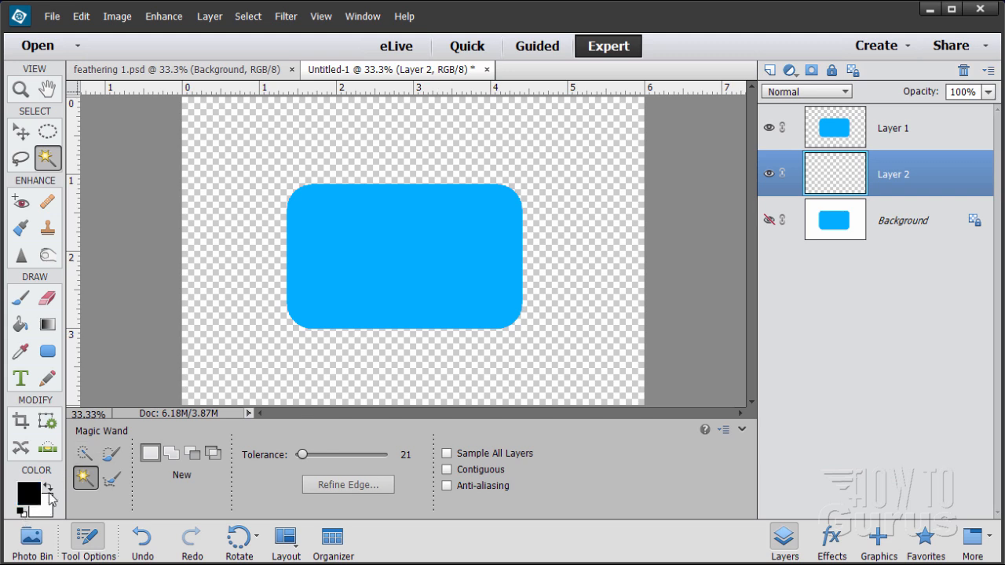
click(21, 324)
click(204, 314)
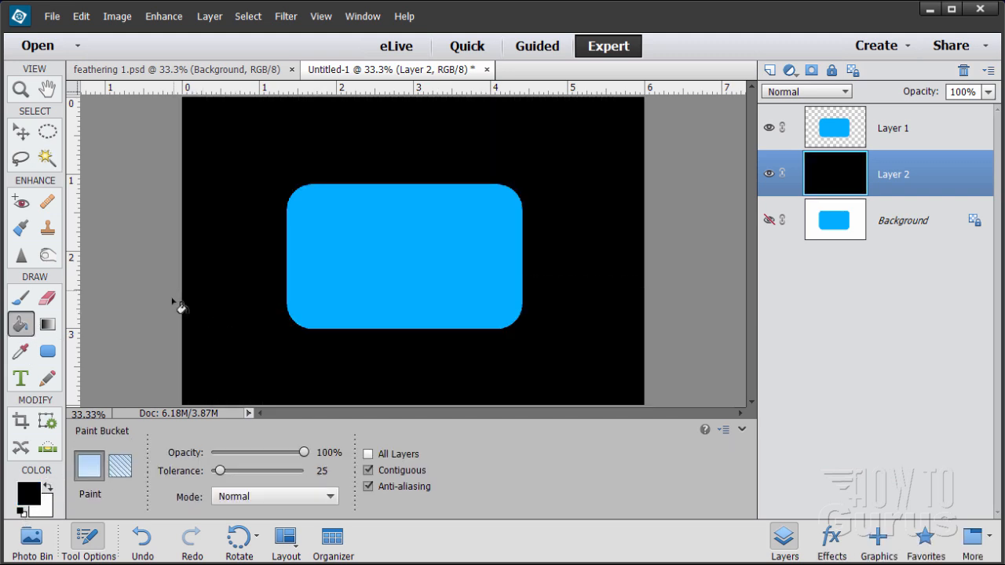
Hide Layer 1 and the black layer, and make the Background visible and active.
click(17, 134)
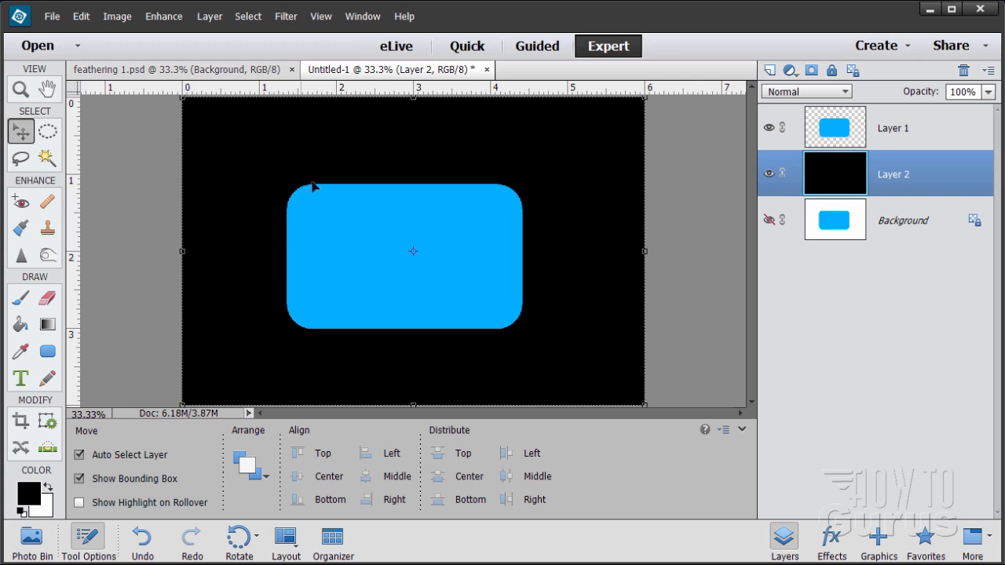
click(770, 128)
click(770, 219)
click(770, 173)
click(825, 221)
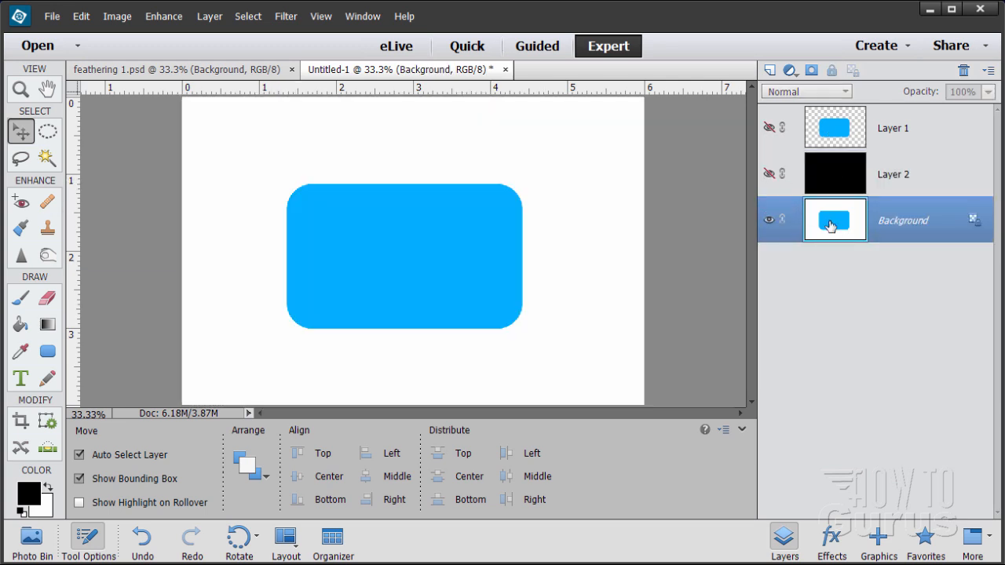
Select the Background's blue rectangle with the Magic Wand and feather the selection by 25 pixels.
click(47, 158)
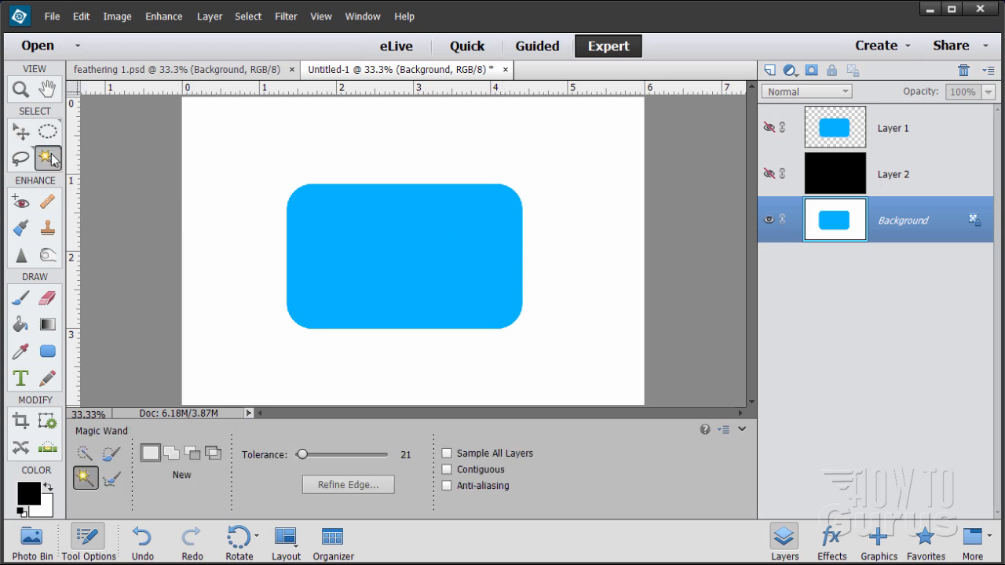
click(394, 262)
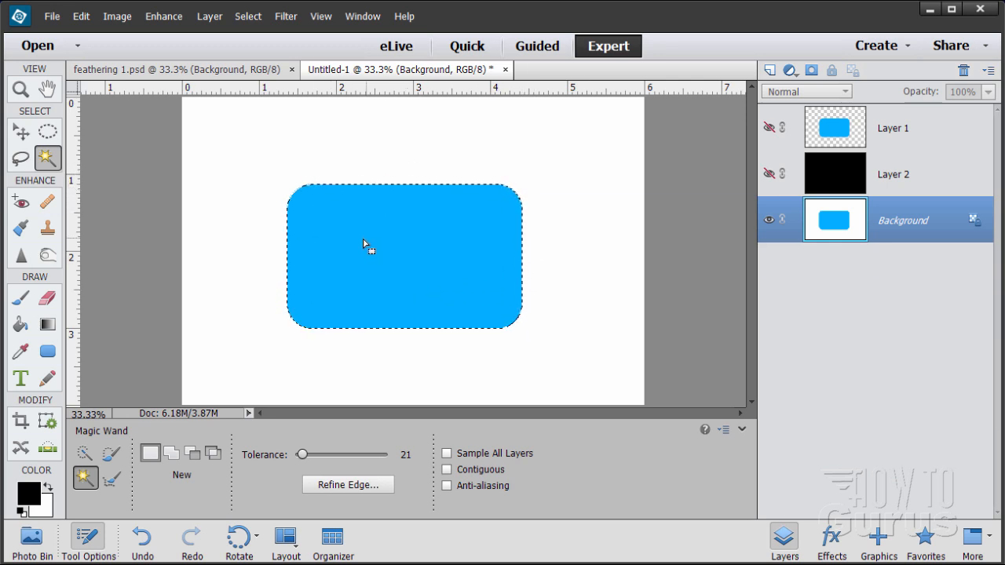
click(246, 16)
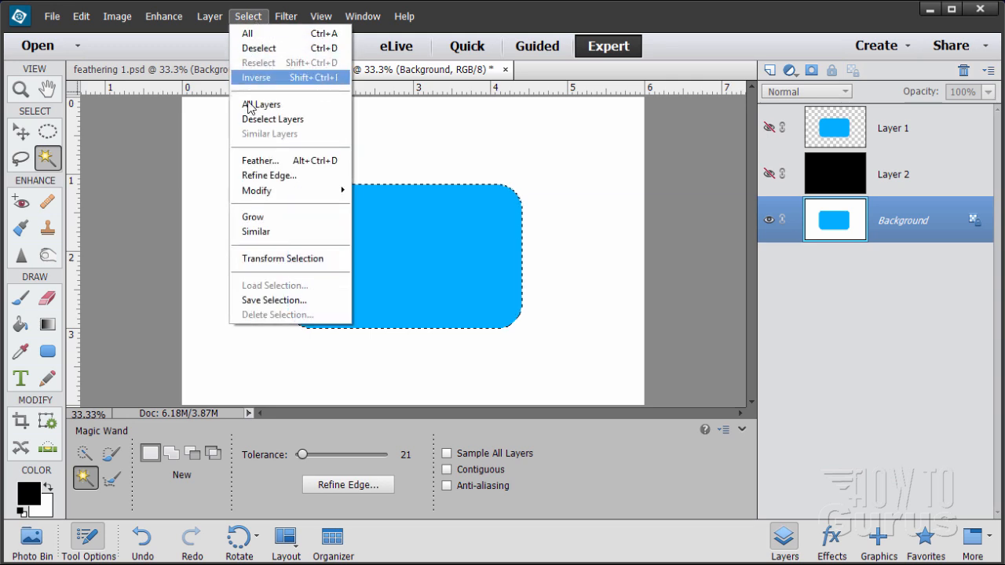
click(249, 160)
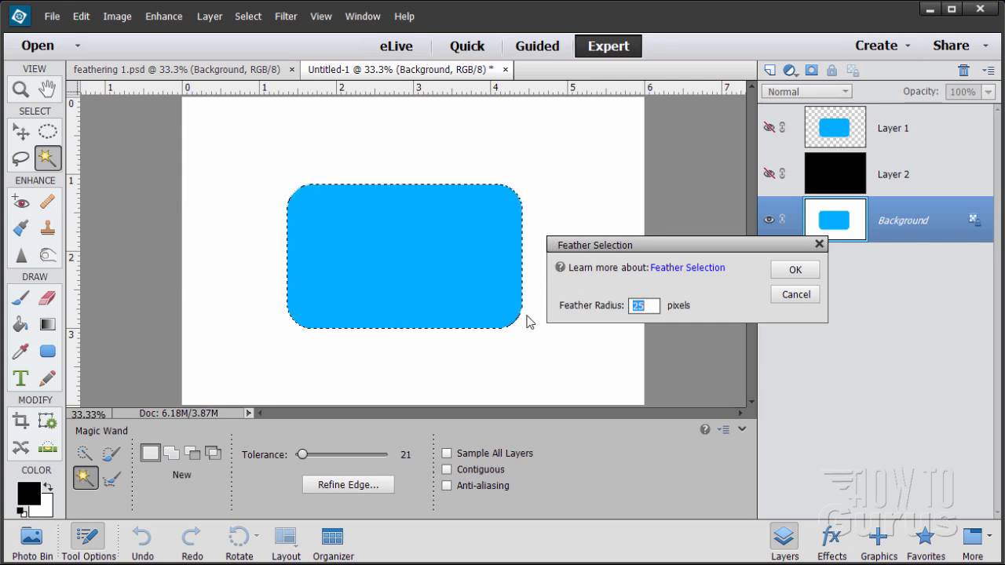
drag(617, 245, 691, 284)
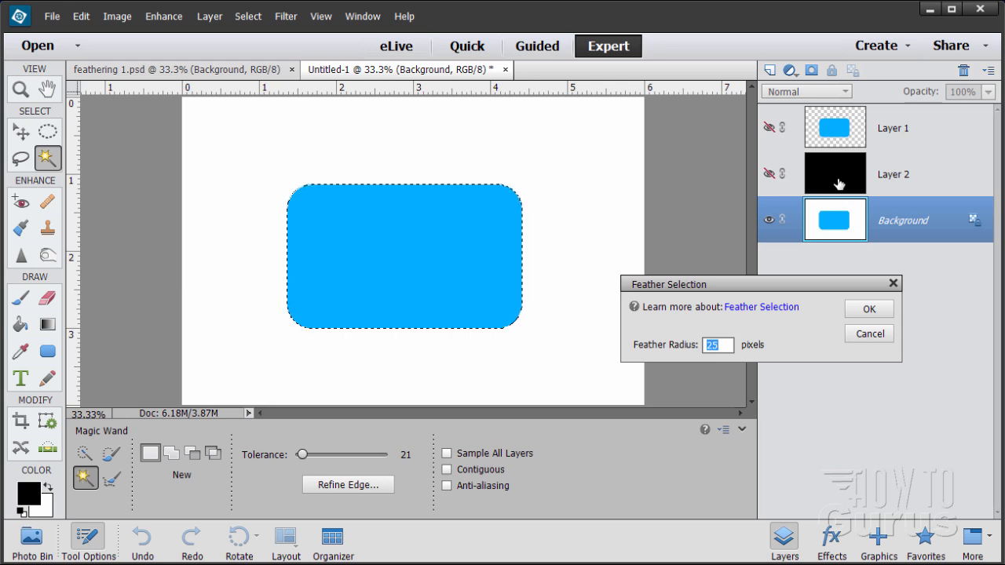
drag(741, 287, 691, 278)
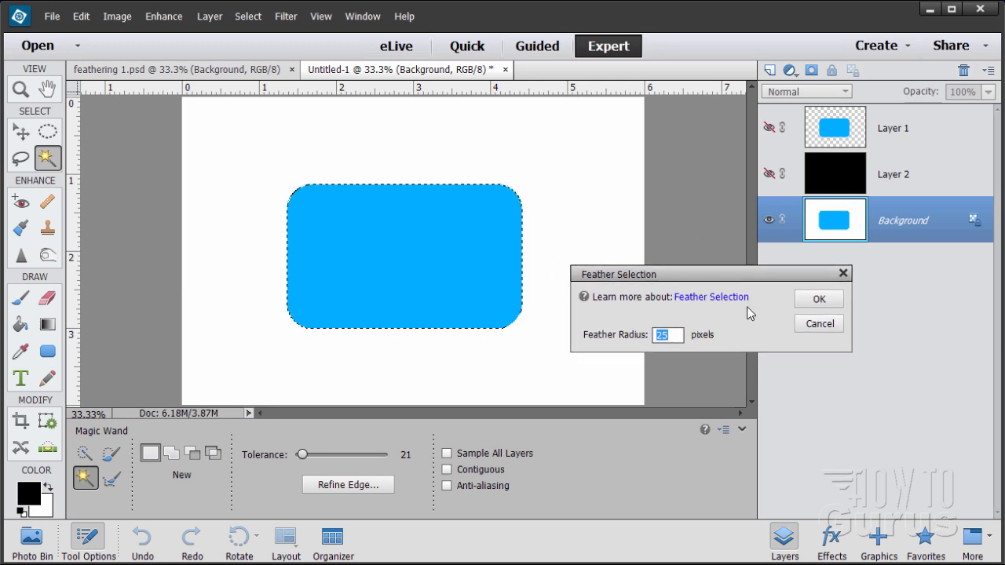
click(817, 299)
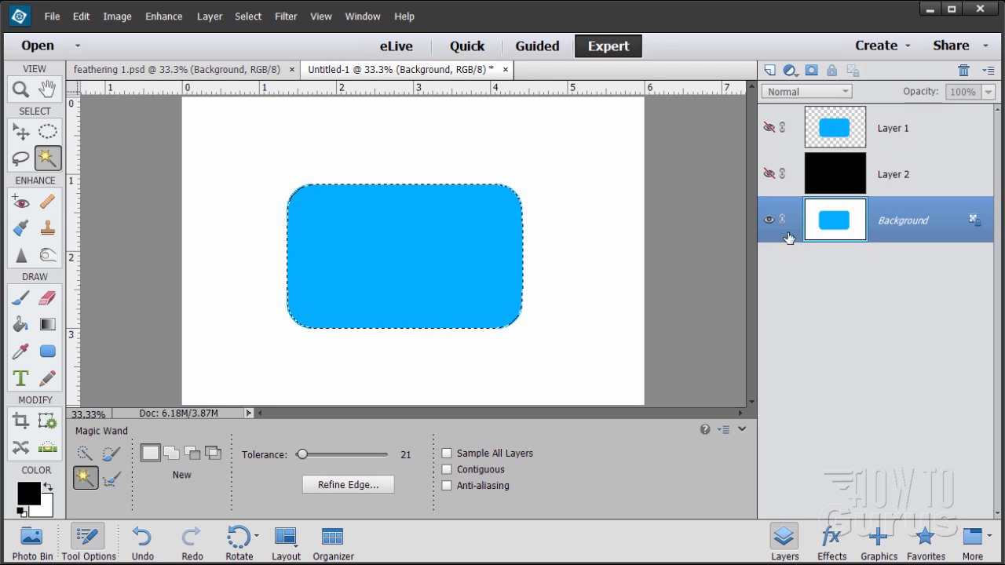
Copy the feathered selection to a new layer and place it directly above the black layer, made visible.
click(210, 17)
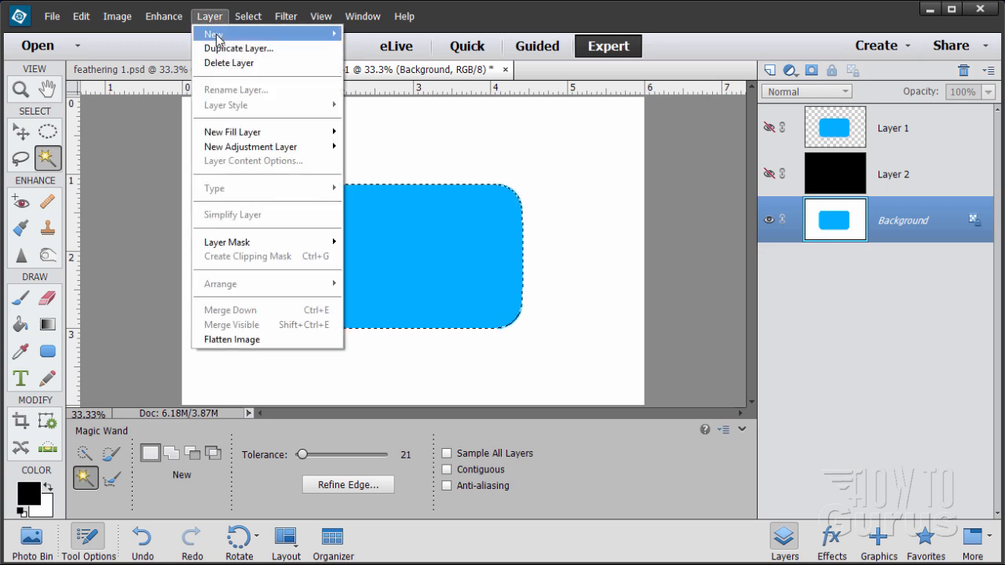
mouse_move(217, 37)
click(428, 75)
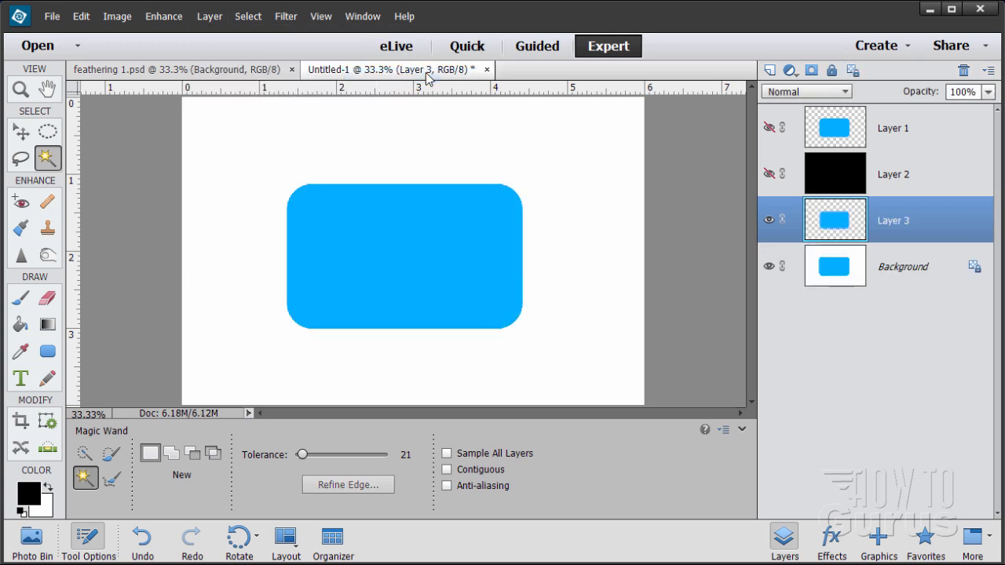
click(771, 174)
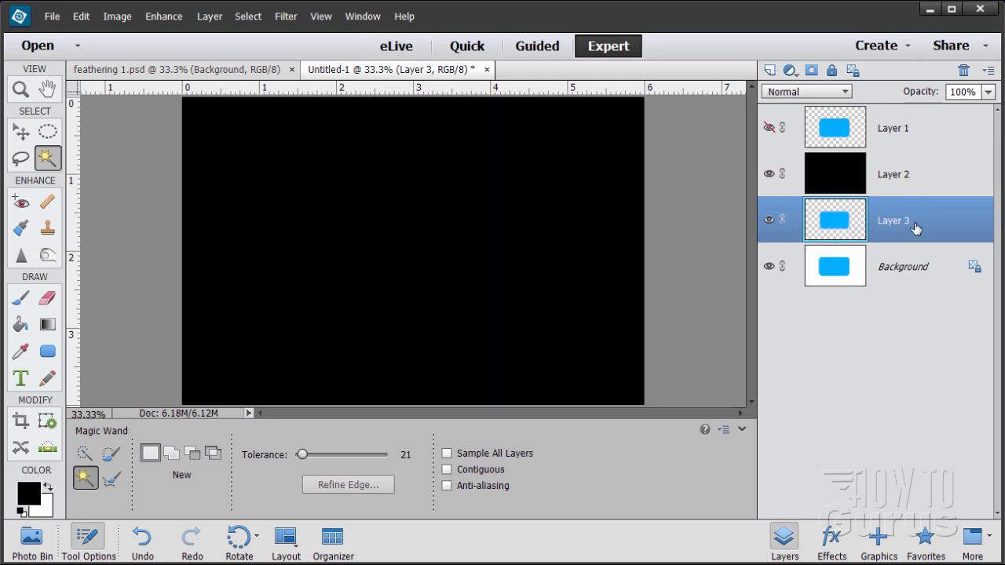
drag(916, 227, 908, 167)
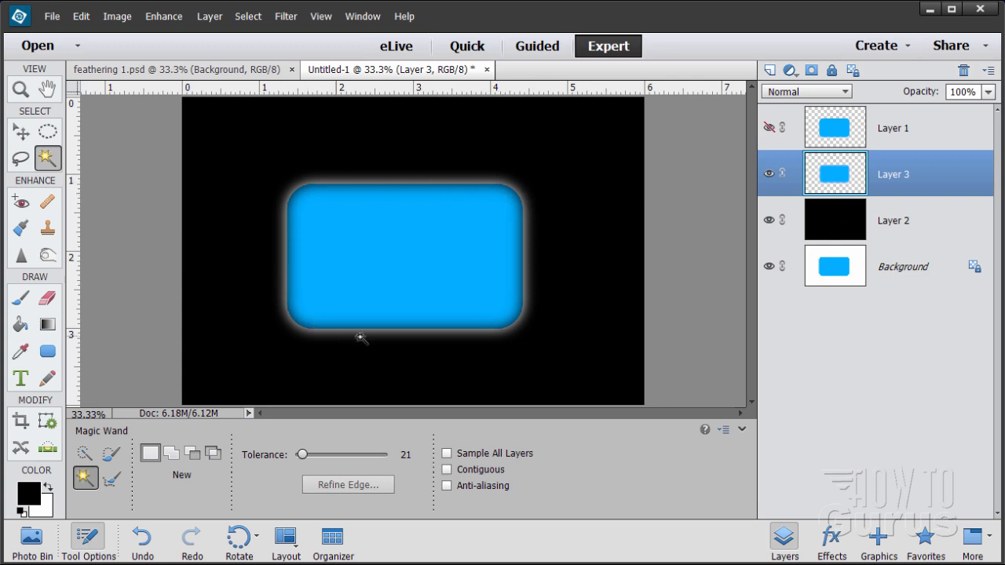
Examine the feathered edge of the blue rectangle's upper-left corner at 200% zoom.
click(21, 92)
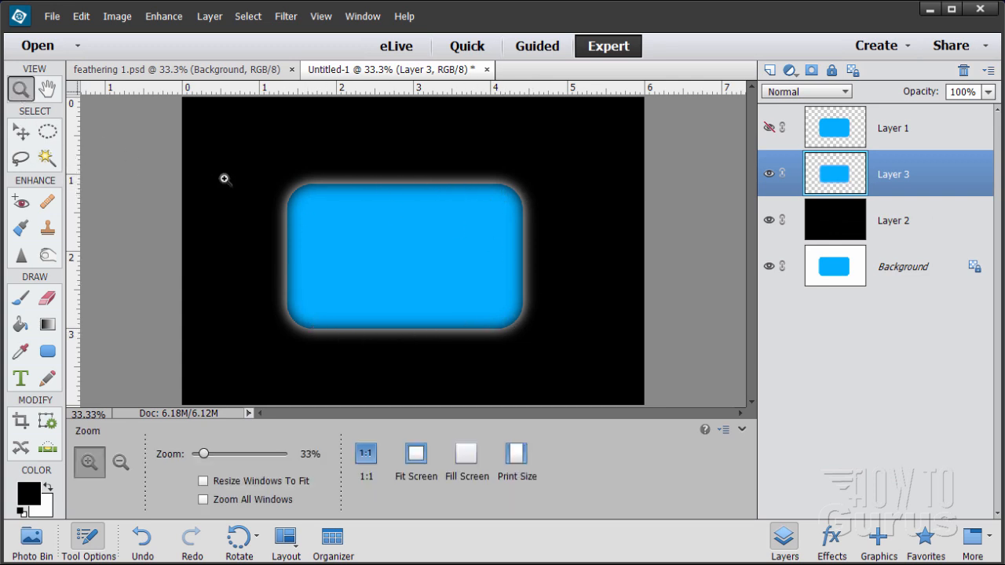
click(332, 188)
click(333, 189)
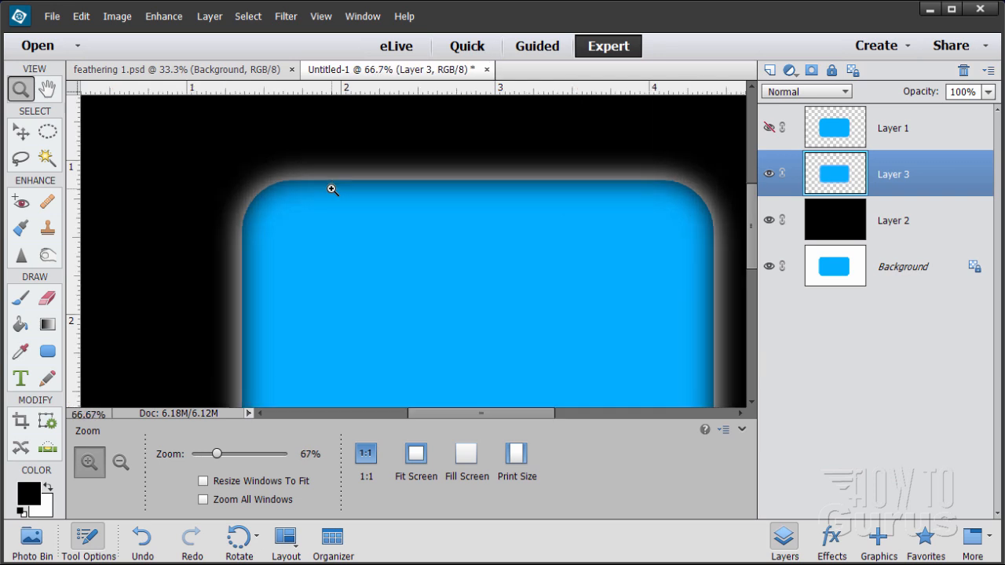
click(332, 188)
click(332, 188)
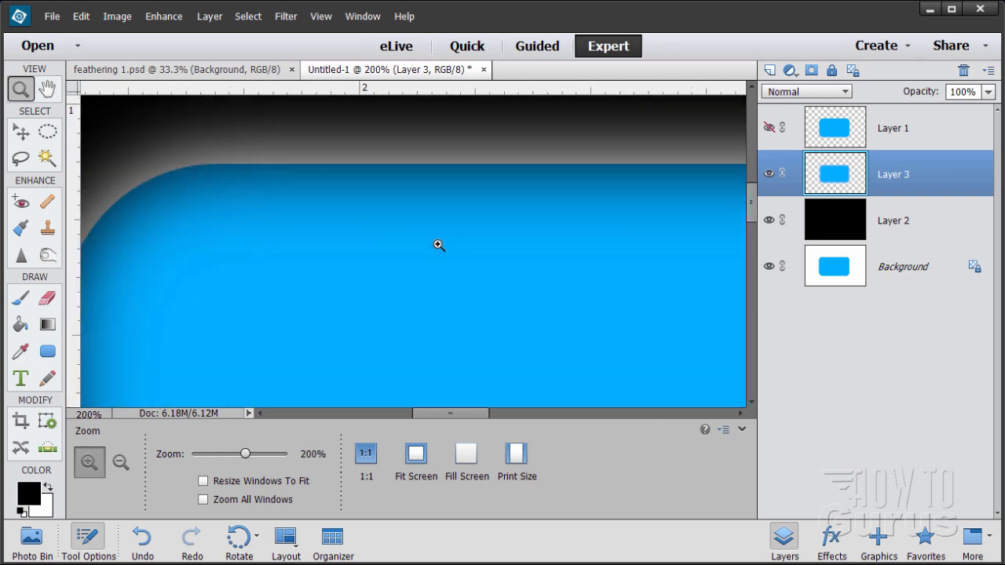
scroll(455, 260, up, 3)
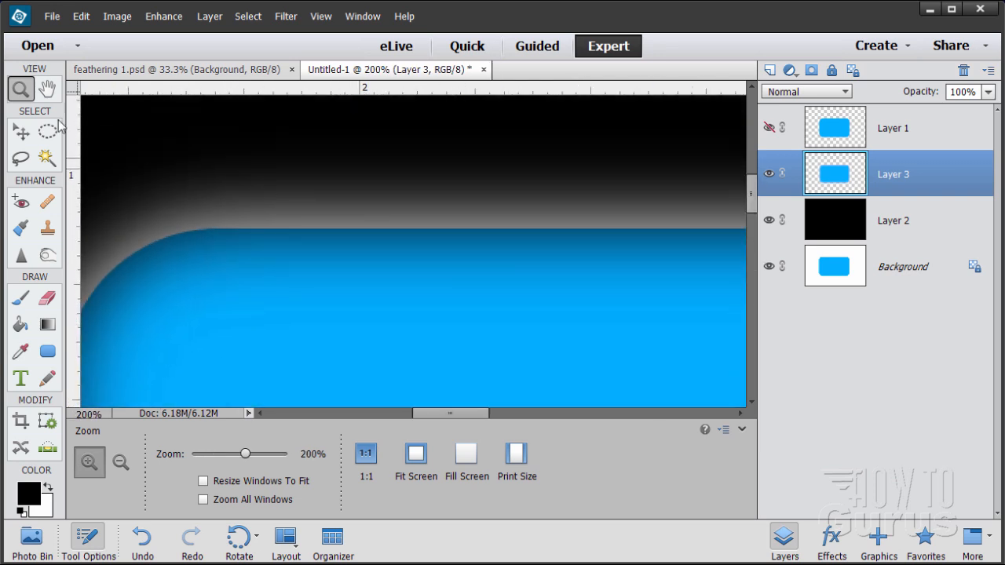
click(28, 128)
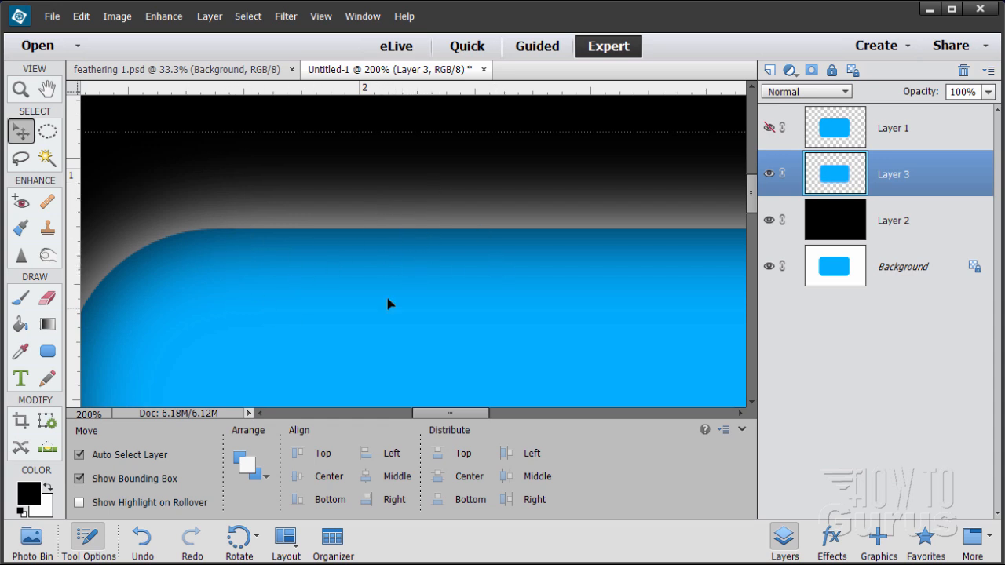
drag(478, 414, 457, 416)
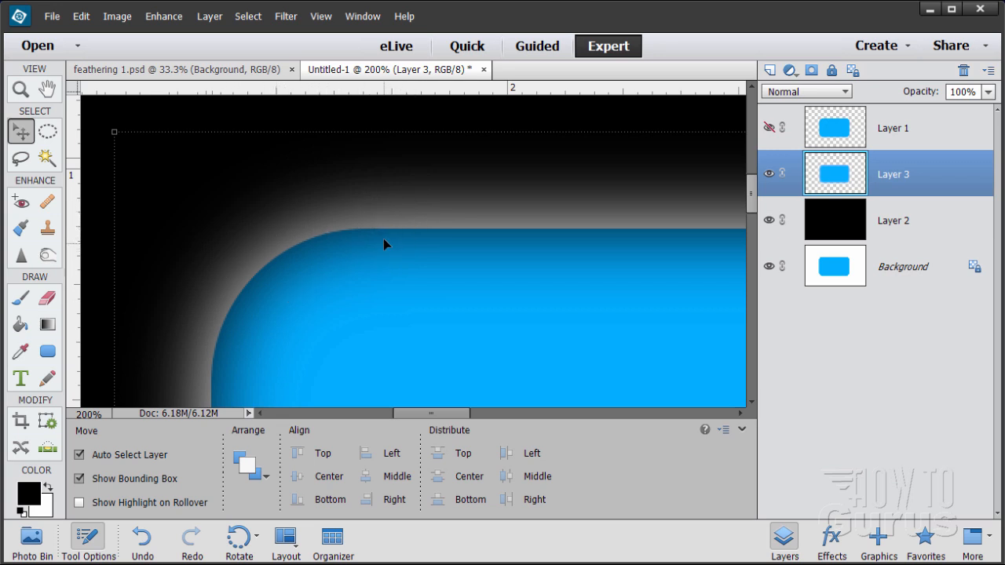
Switch the rulers to pixels and set their origin at the blue rectangle's upper-left corner.
right_click(141, 89)
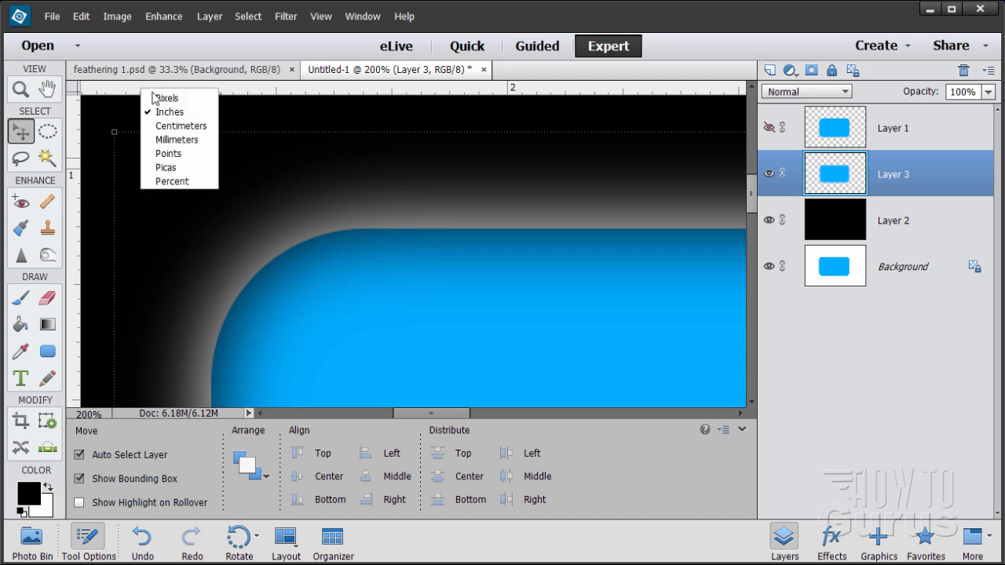
click(167, 98)
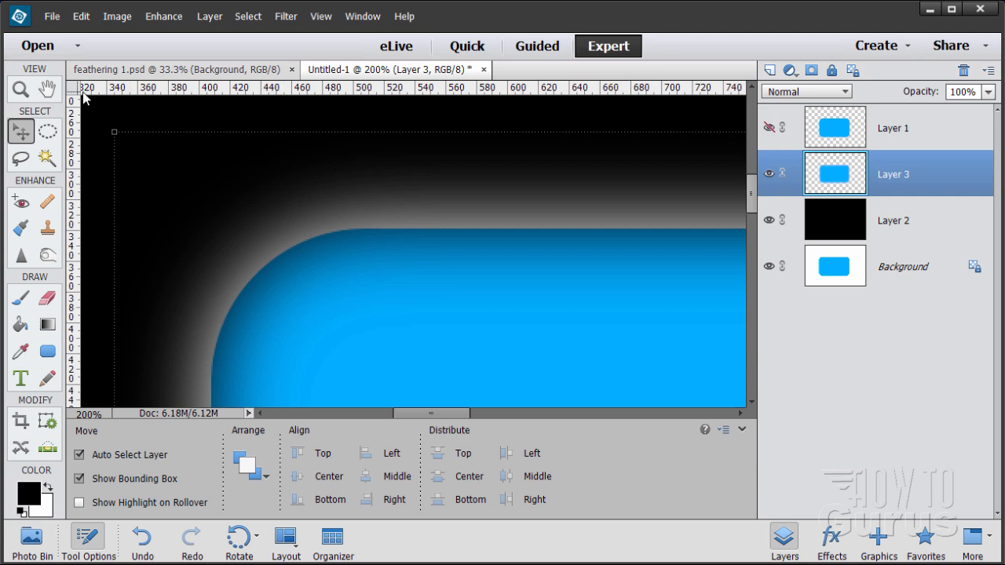
drag(75, 88, 210, 228)
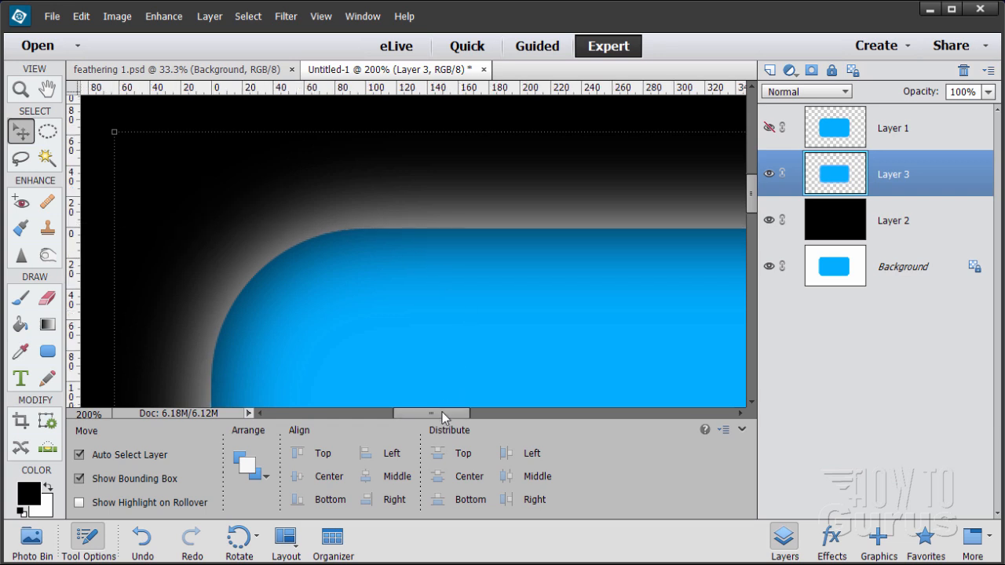
drag(439, 413, 486, 412)
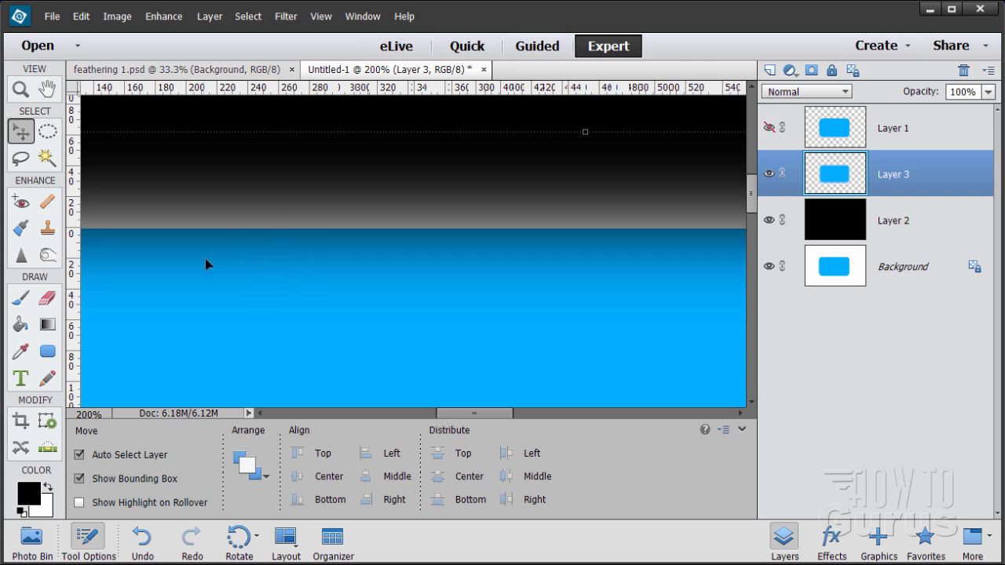
drag(474, 413, 432, 413)
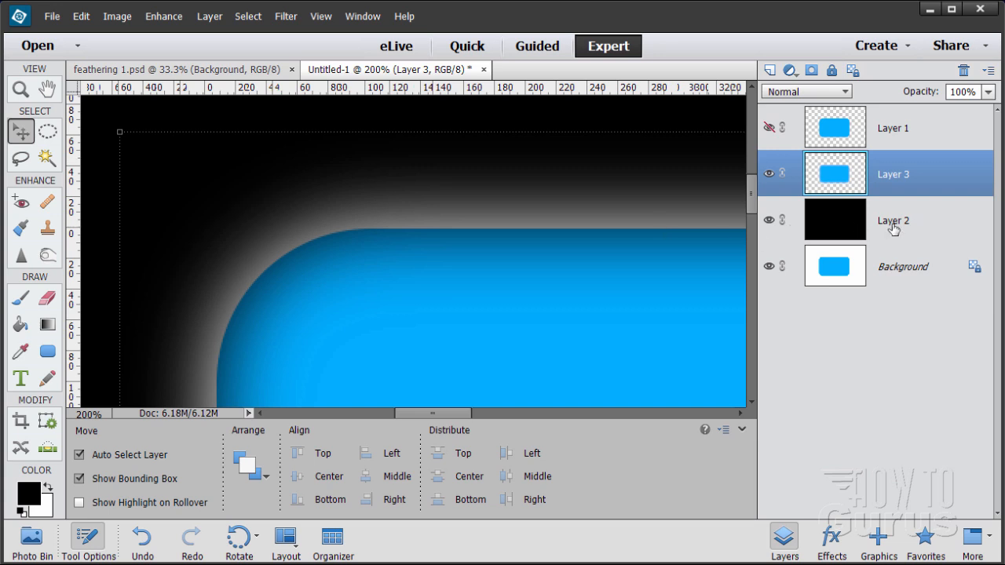
Add a new layer directly above the black layer and fill it with white using the Paint Bucket.
click(857, 219)
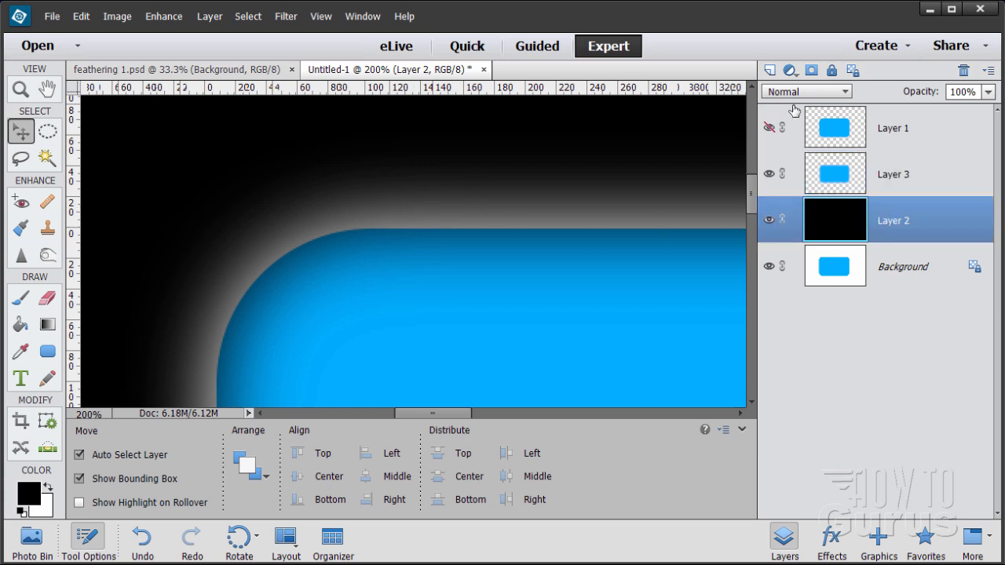
click(769, 70)
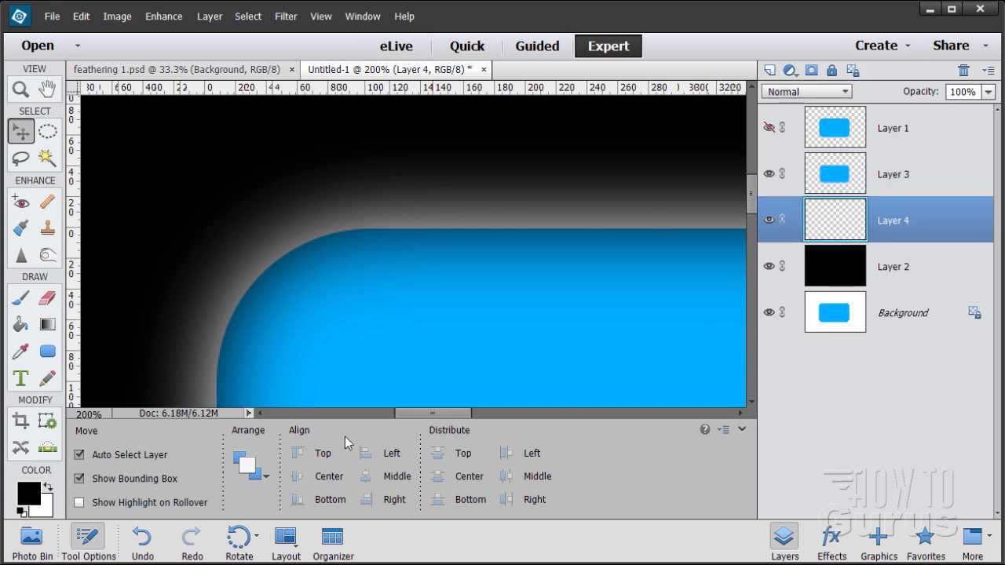
click(48, 487)
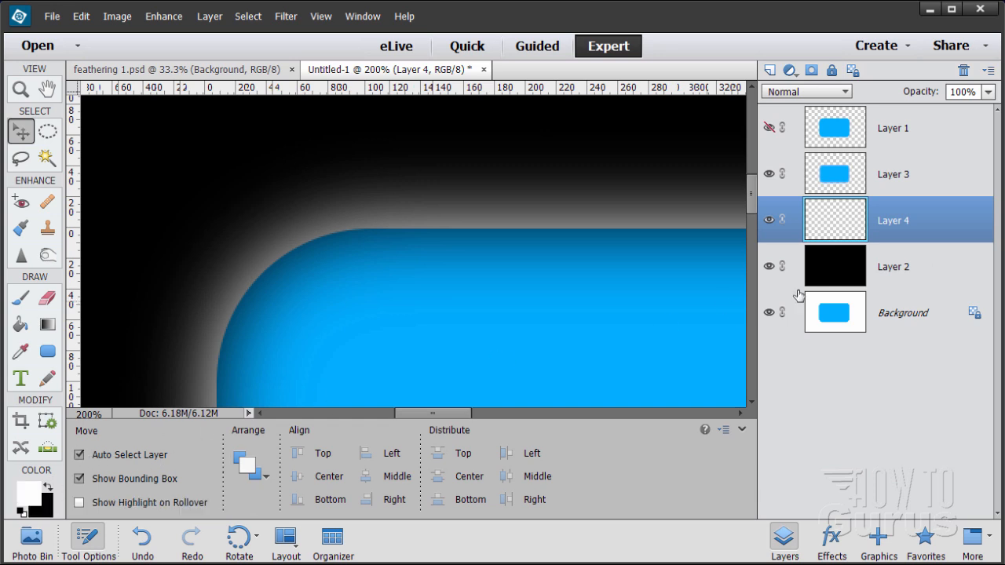
click(20, 323)
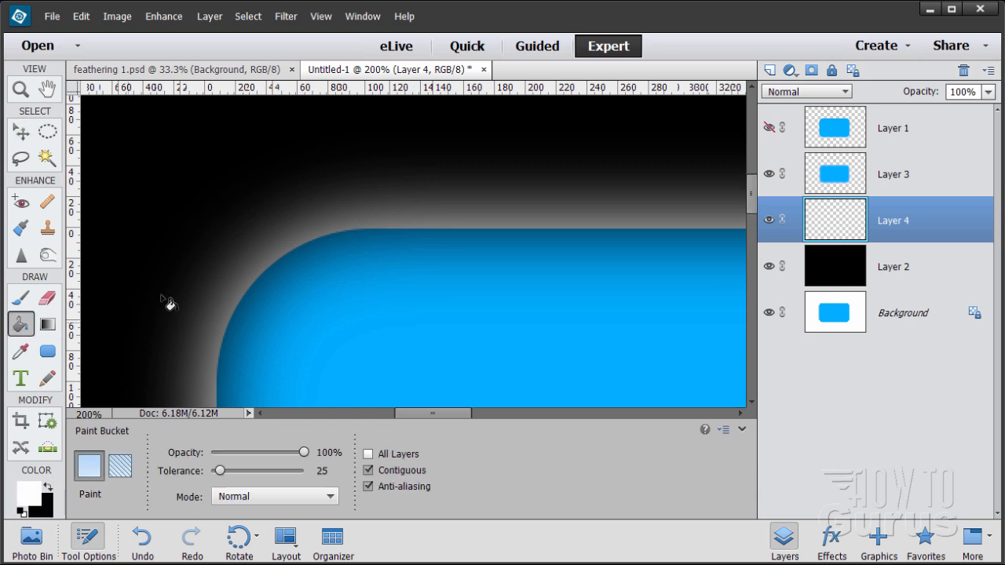
click(165, 289)
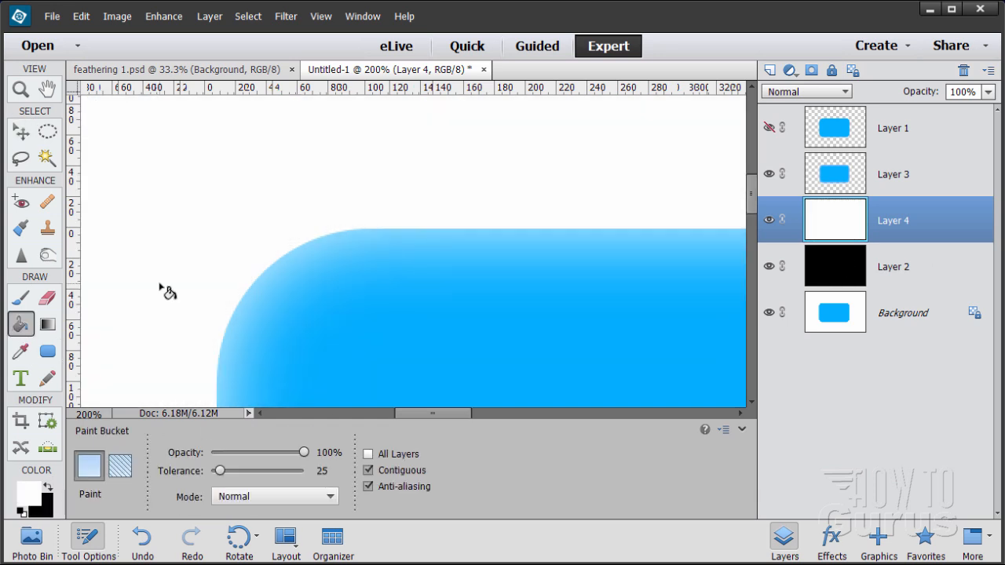
click(21, 131)
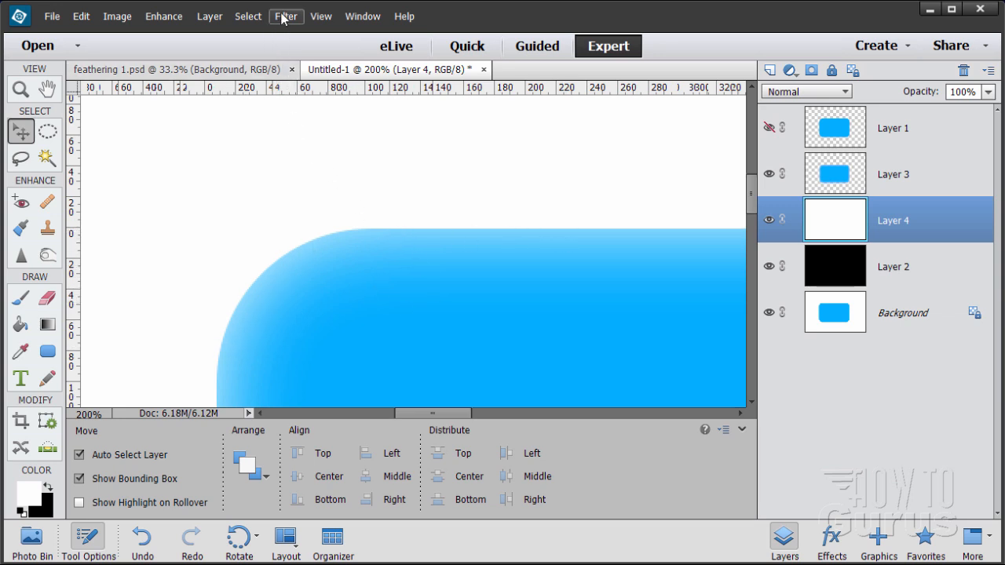
click(247, 15)
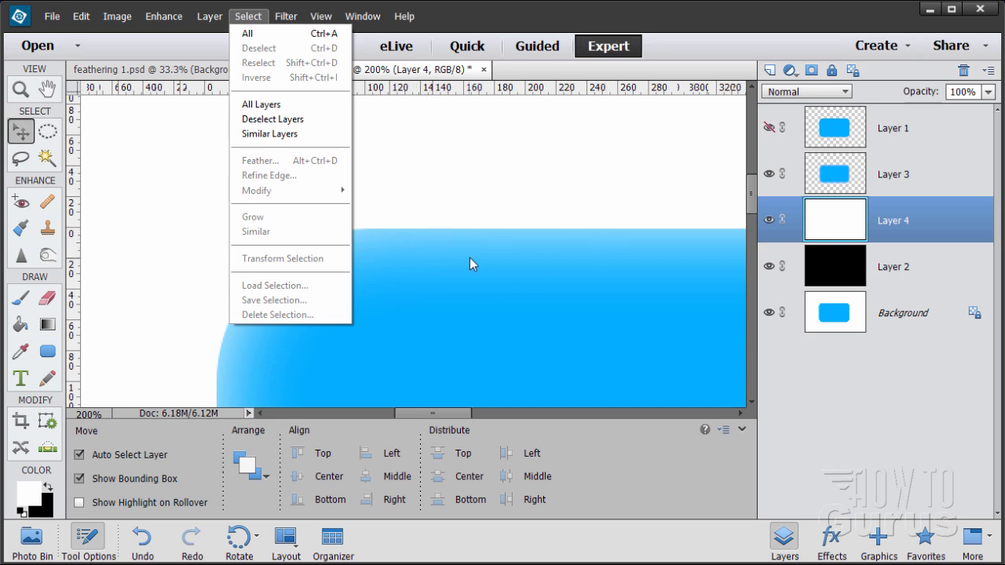
click(451, 183)
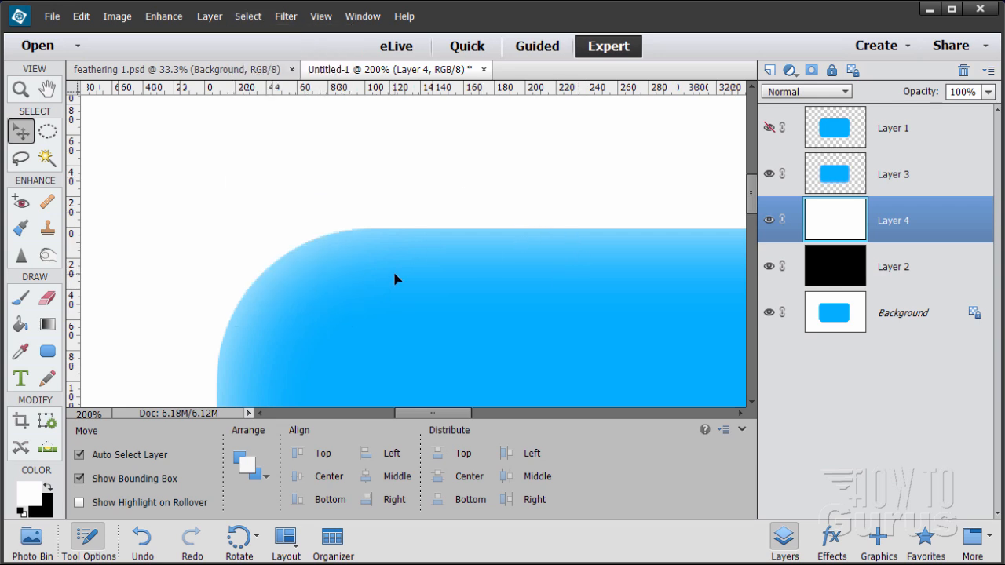
Switch to the feathering 1.psd document and inspect the soft upper edge of the feather cutout up close.
click(225, 75)
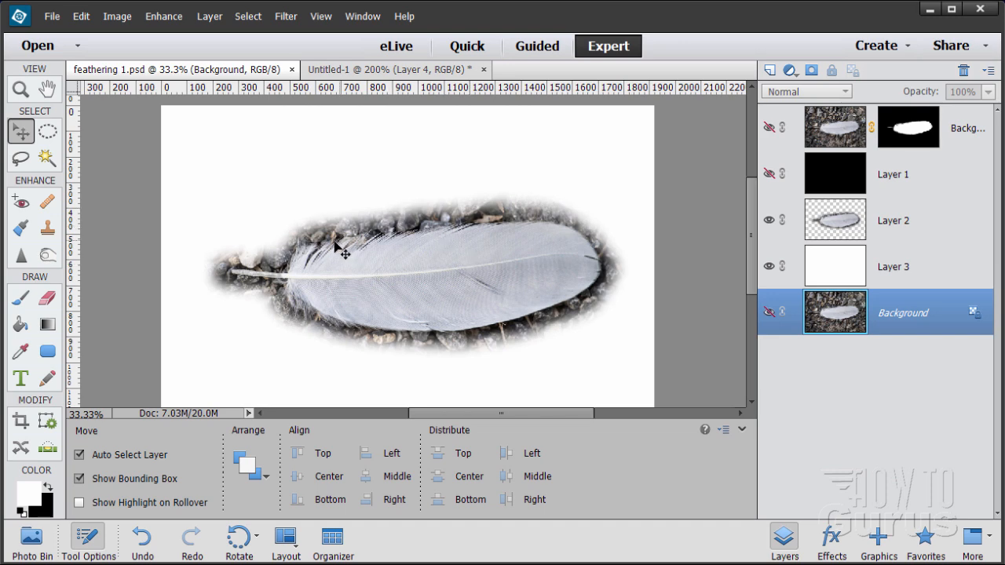
key(z)
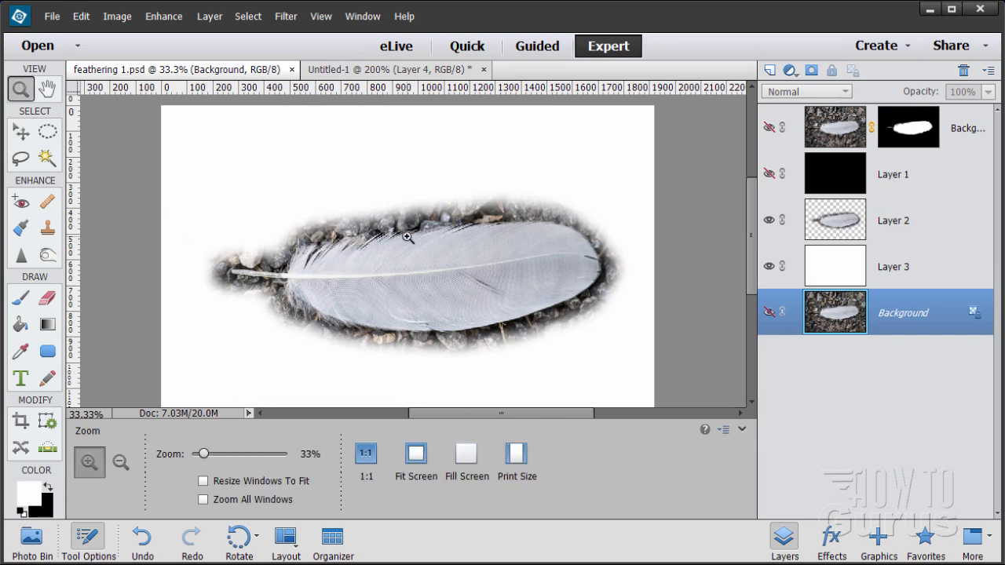
click(394, 226)
click(389, 223)
scroll(385, 221, up, 3)
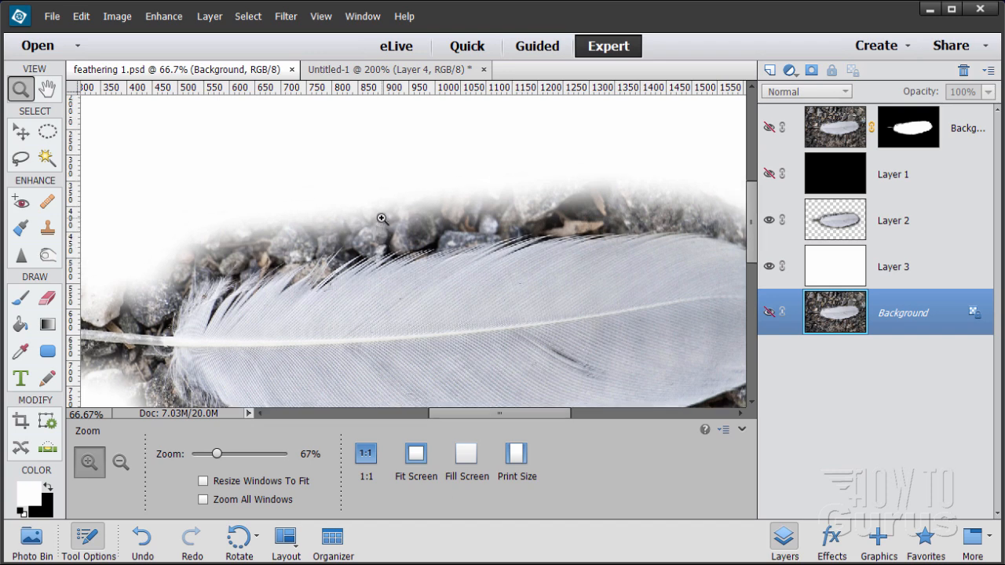
click(21, 132)
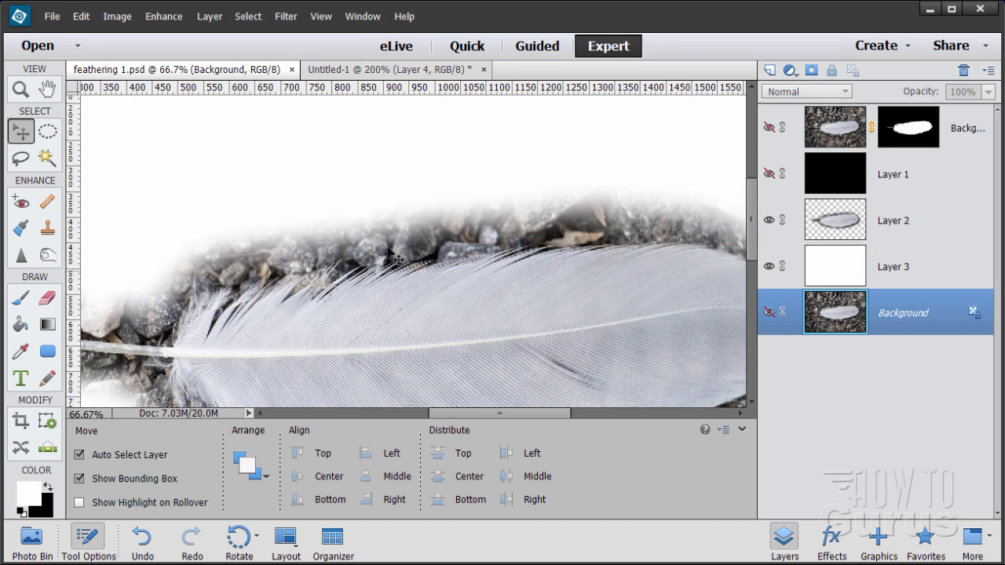
Hide the white layer in Untitled-1 and return to feathering 1.psd to view the whole feather's edge.
click(380, 72)
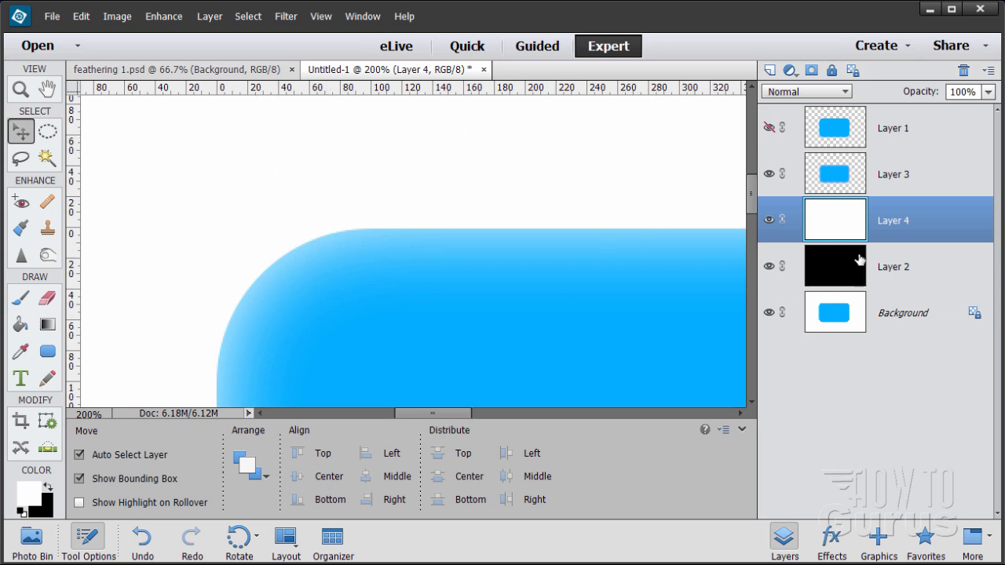
click(770, 220)
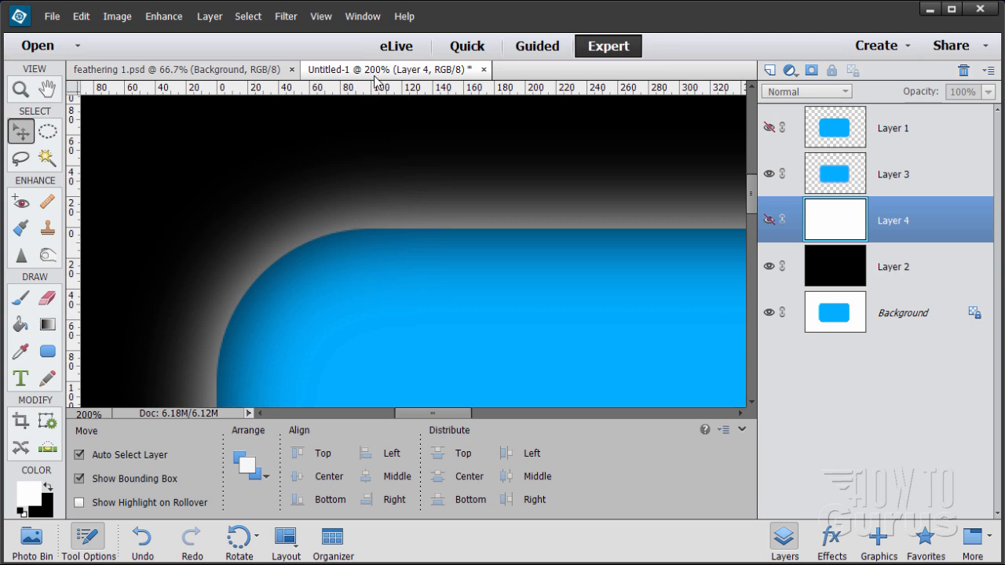
click(250, 70)
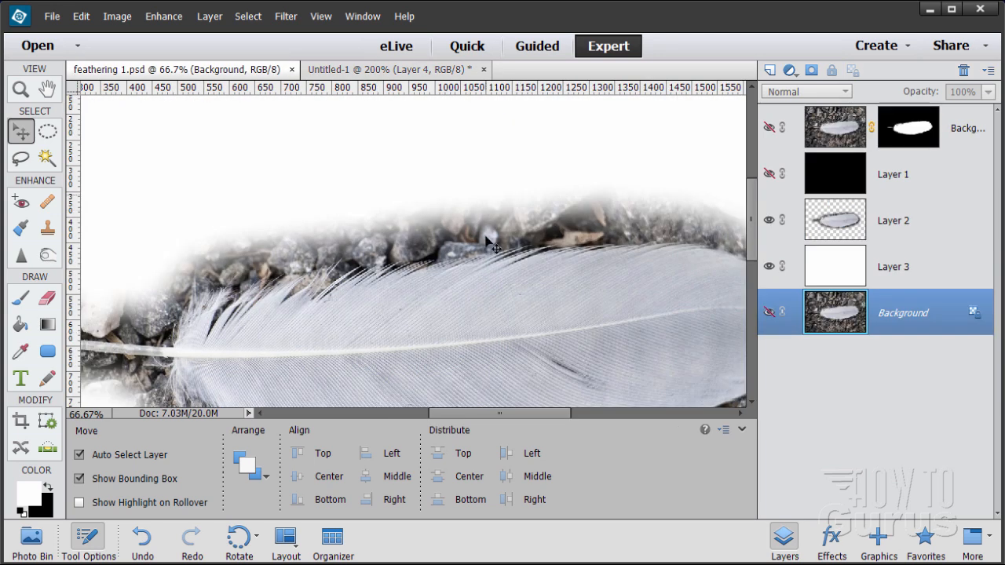
drag(751, 246, 752, 264)
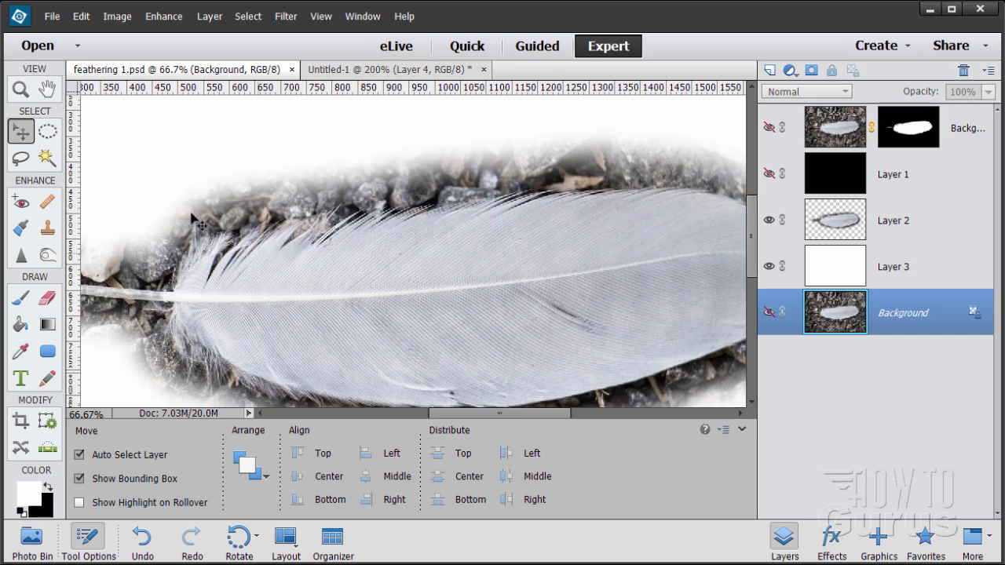
Open the recently edited file form following soft focus vignette.psd and enlarge its floating window.
click(52, 17)
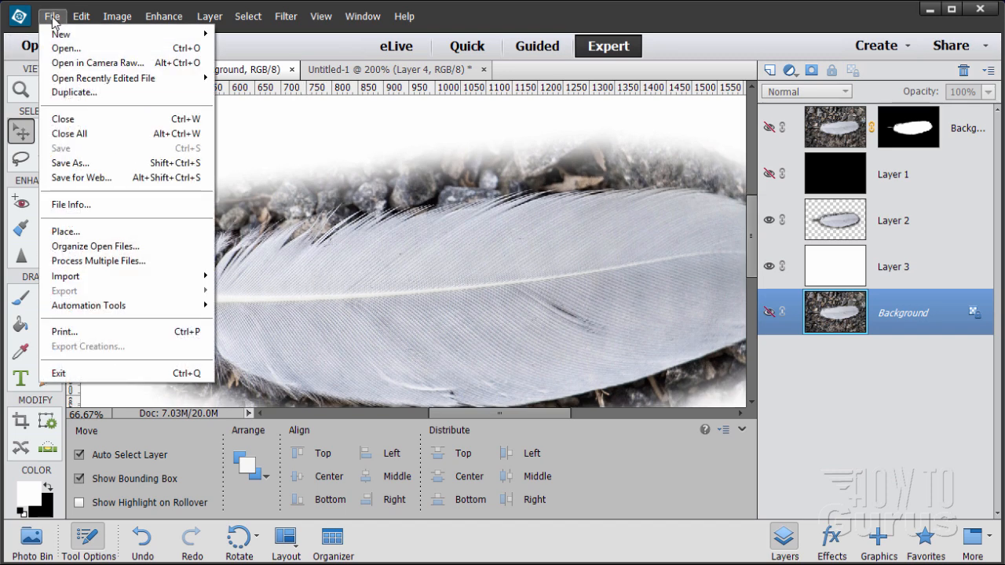
mouse_move(101, 82)
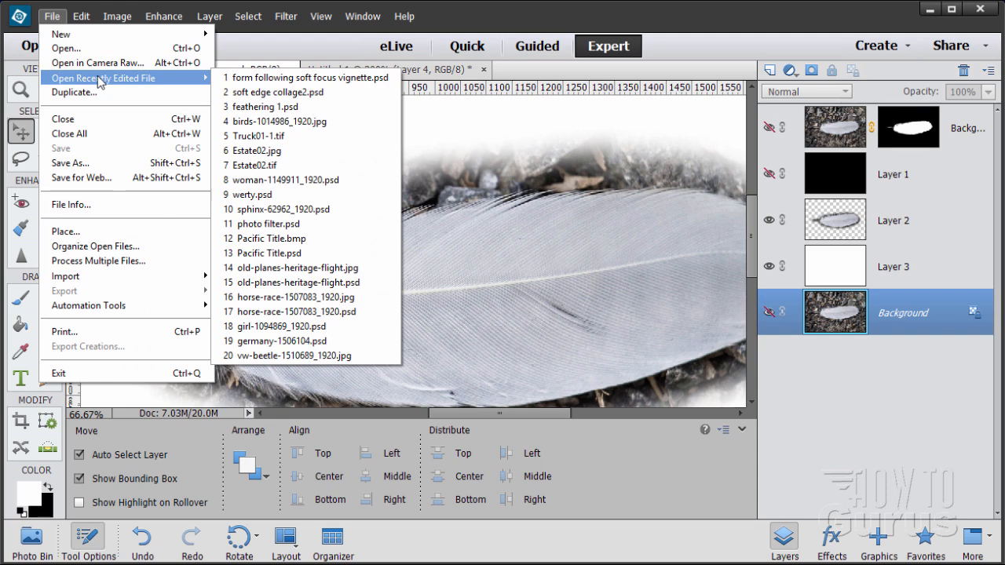
click(283, 78)
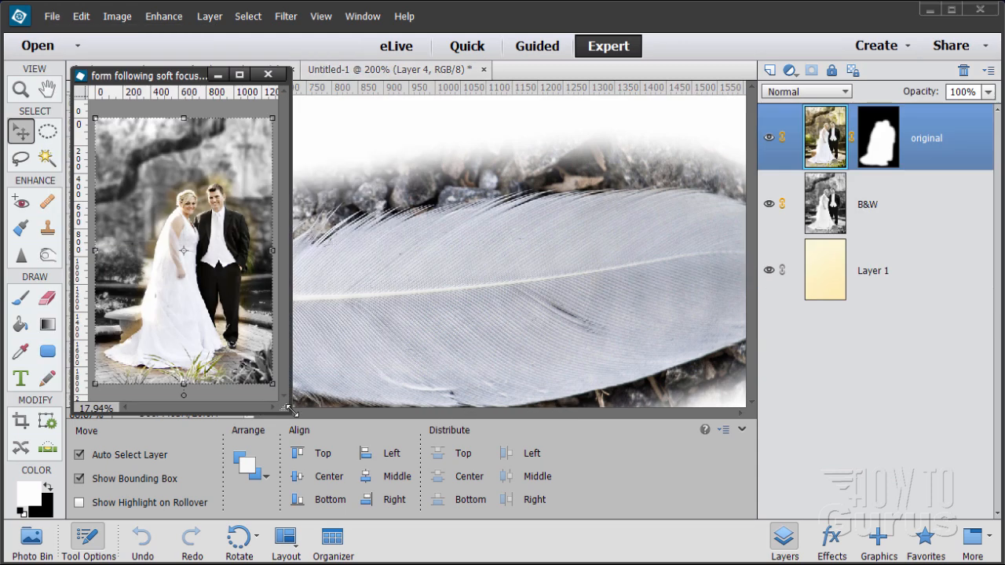
click(294, 414)
click(289, 412)
drag(289, 409, 641, 512)
Draw a freehand Lasso selection from above the couple's heads down along the outer edge of the bride's veil.
click(23, 91)
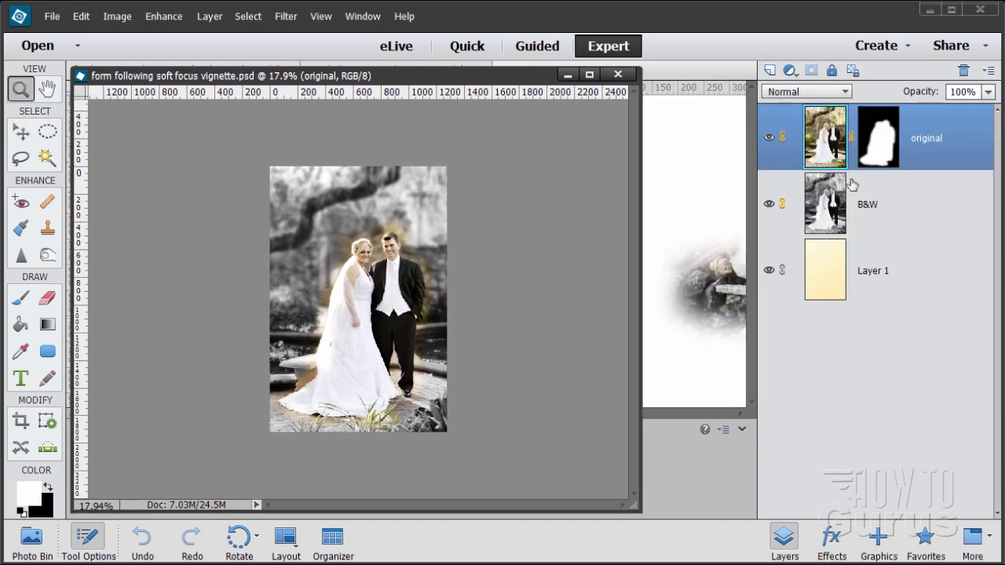
click(355, 292)
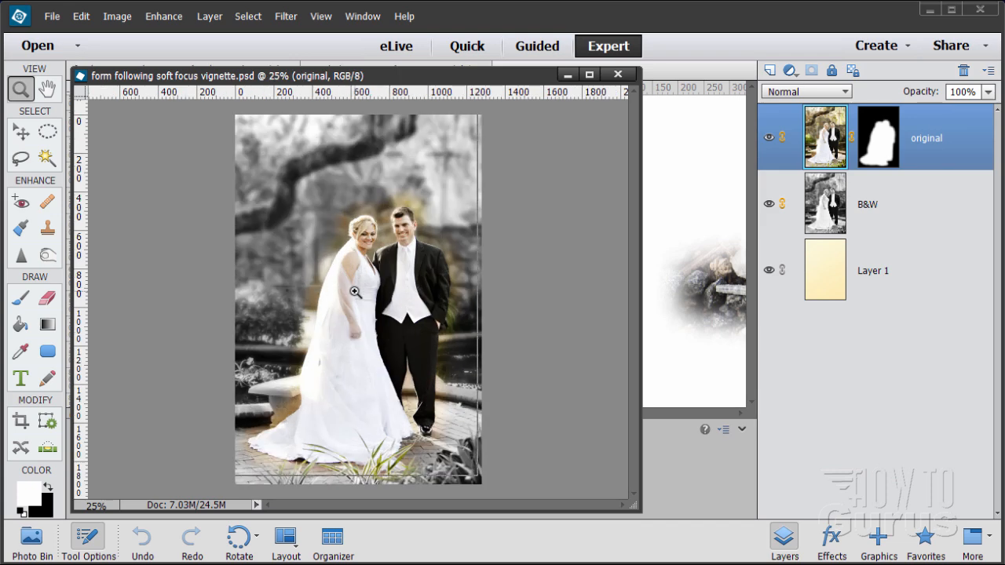
click(355, 292)
click(388, 270)
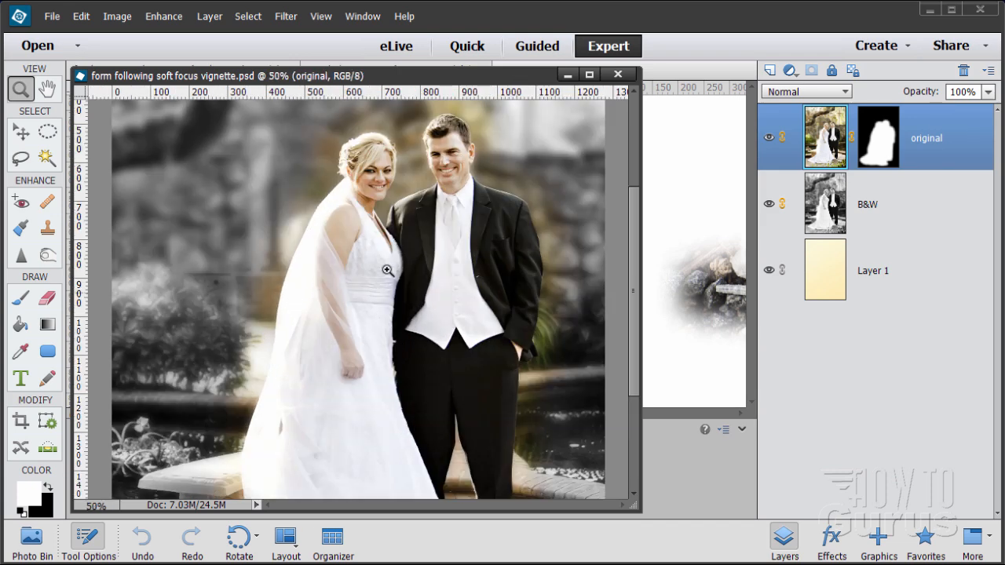
drag(634, 305, 636, 260)
click(24, 158)
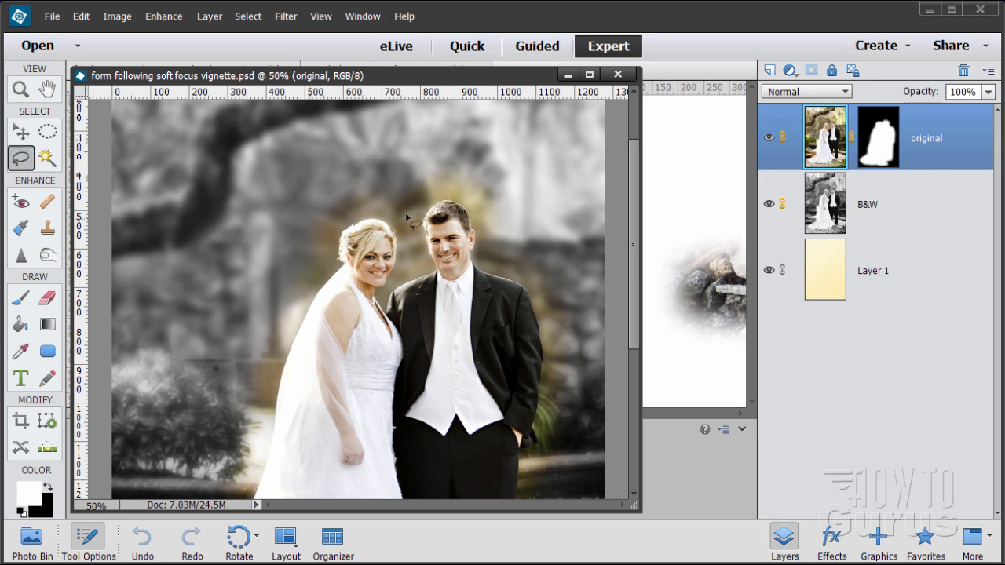
mouse_move(412, 191)
mouse_down()
mouse_move(338, 221)
mouse_move(326, 240)
mouse_move(273, 356)
mouse_move(260, 454)
mouse_up()
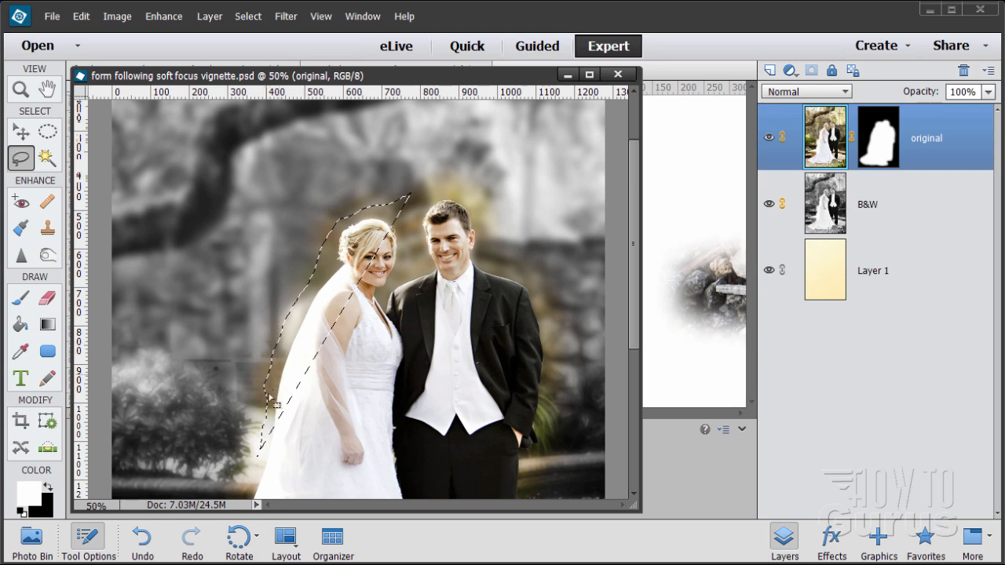
Clear the Lasso selection around the couple and close form following soft focus vignette.psd.
click(246, 16)
click(275, 47)
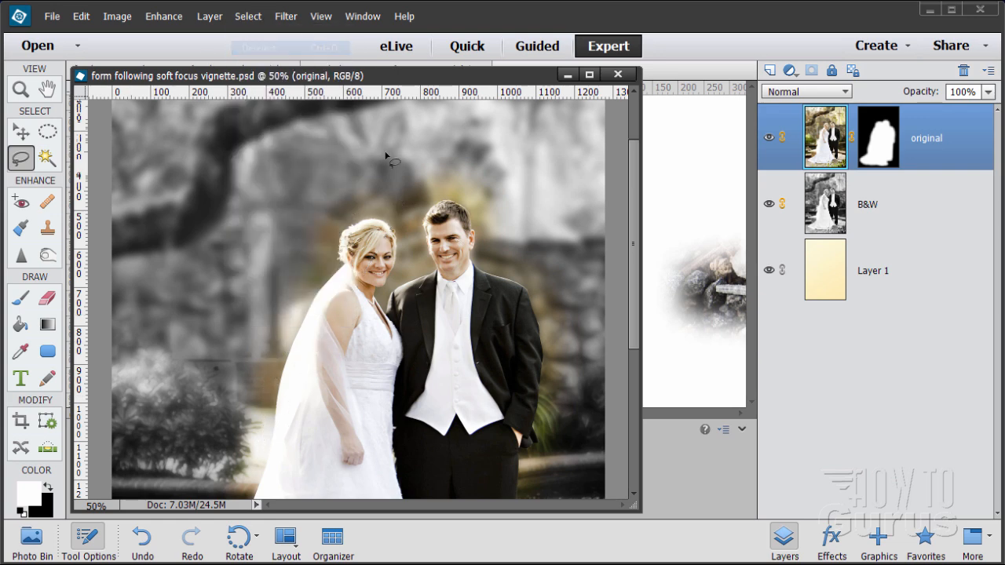
click(32, 134)
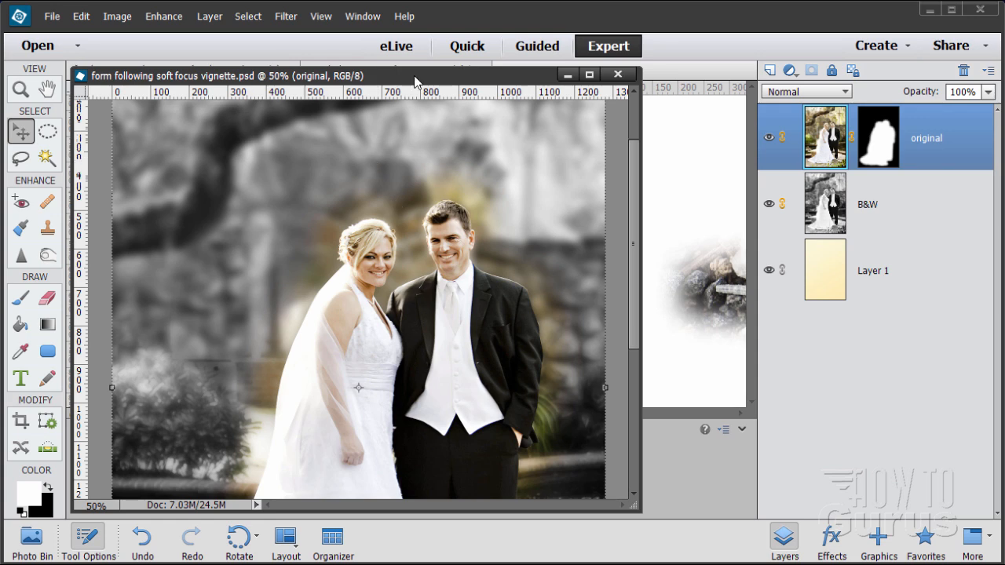
click(619, 74)
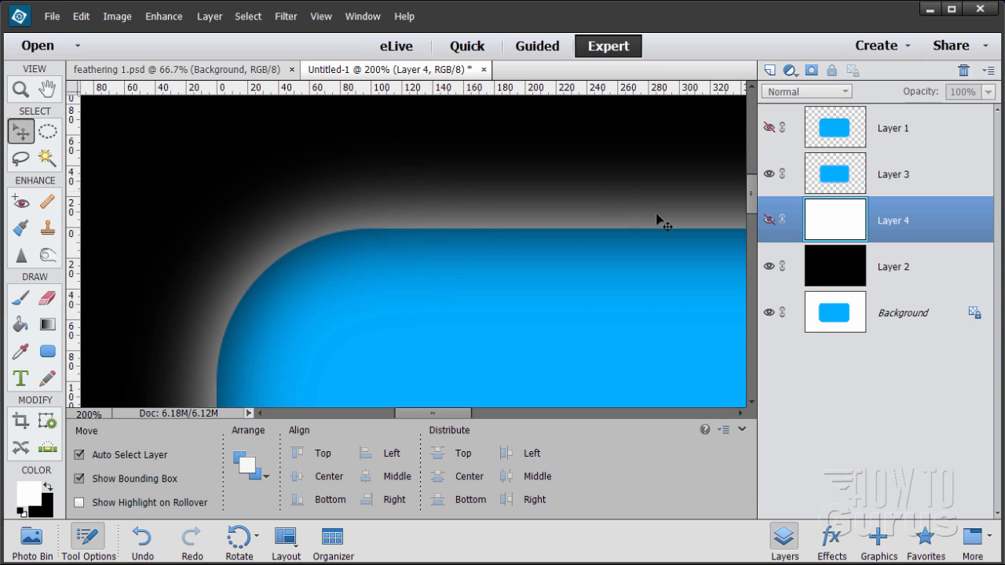
Hide Layer 3 and the black Layer 2 in Untitled-1, and view the whole background rectangle at 50%.
click(770, 173)
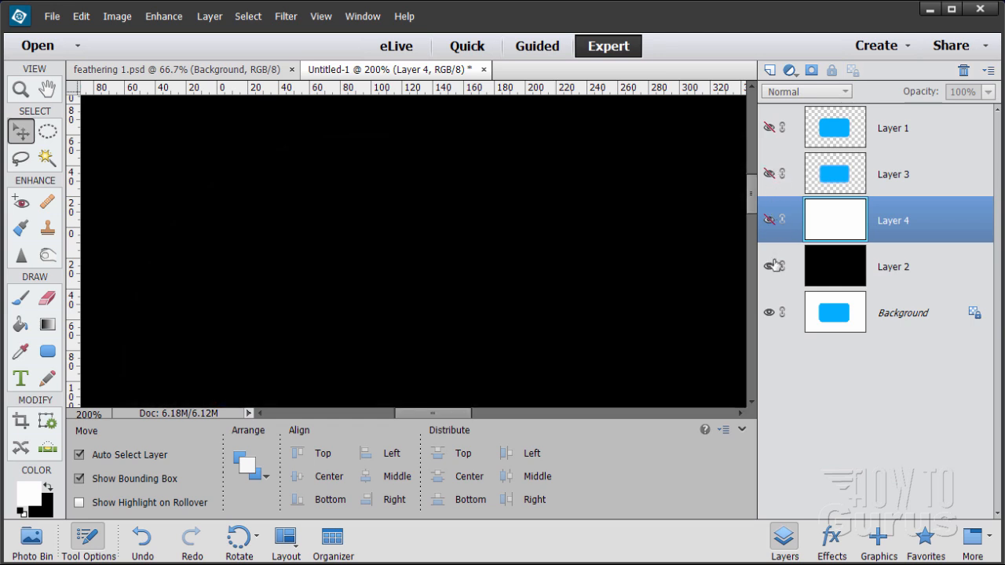
click(770, 266)
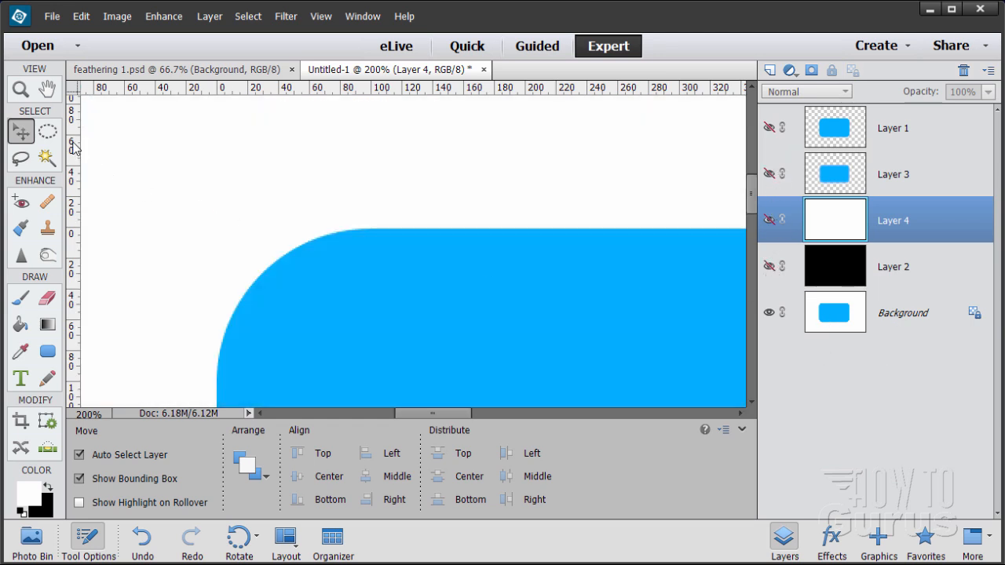
click(20, 89)
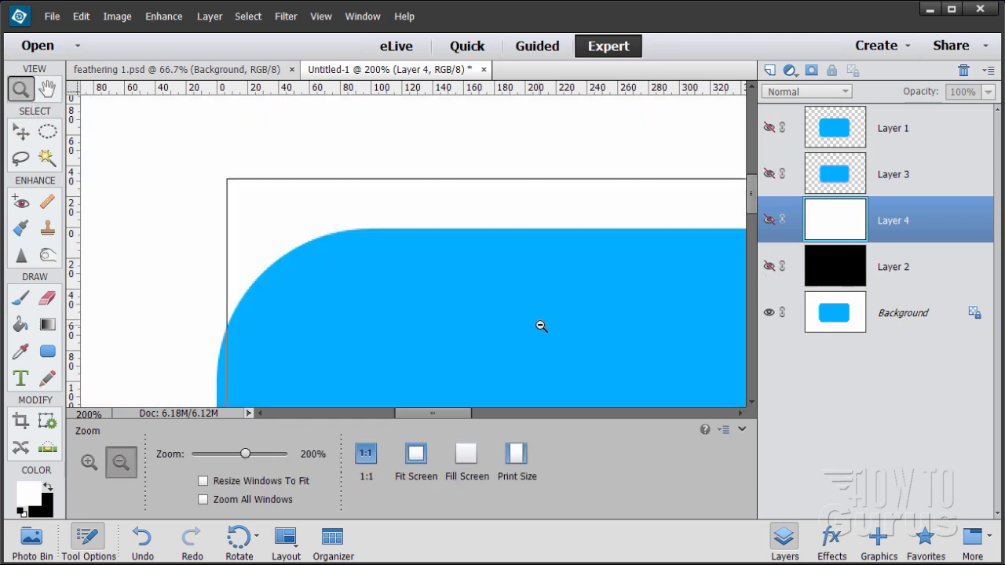
alt+click(541, 327)
alt+click(581, 336)
drag(483, 413, 565, 413)
alt+click(526, 325)
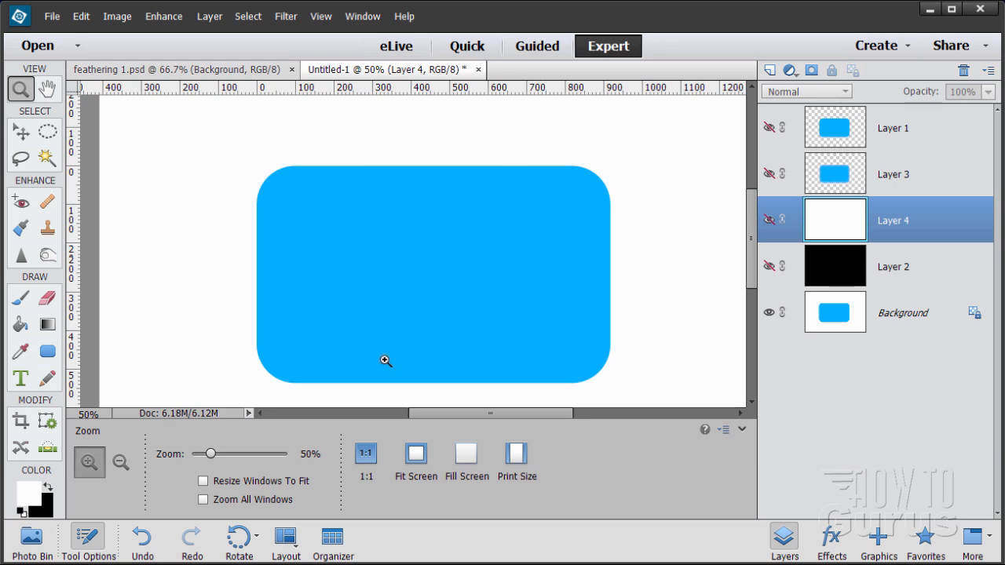
scroll(464, 302, down, 1)
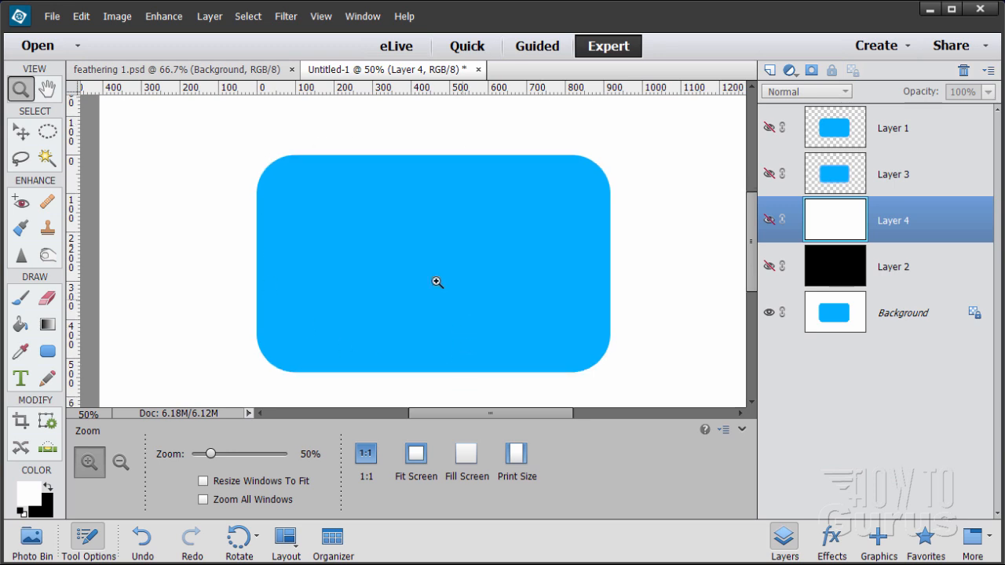
Rename Layer 3 as "25 px Feathered".
click(28, 134)
double_click(893, 175)
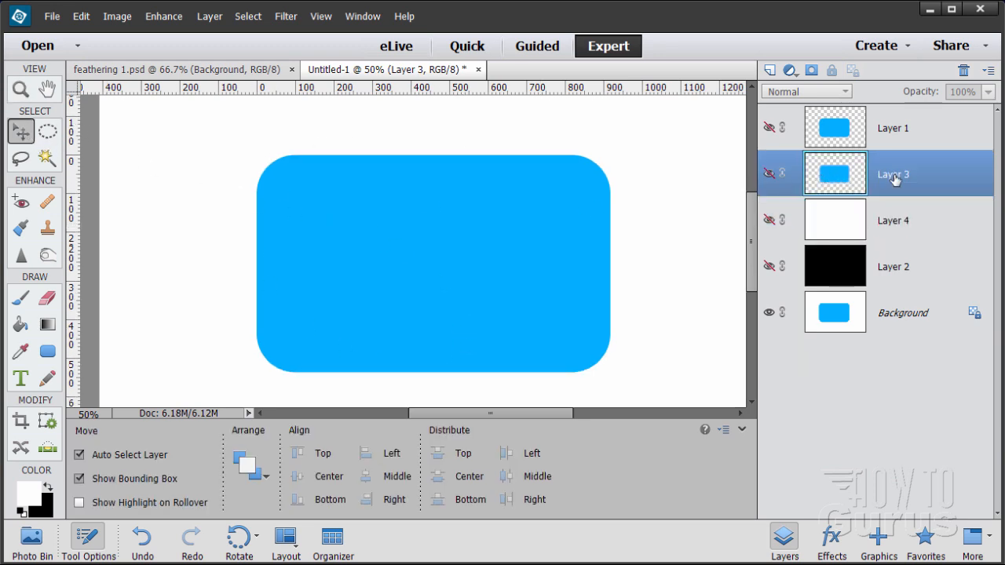
text(Feathered)
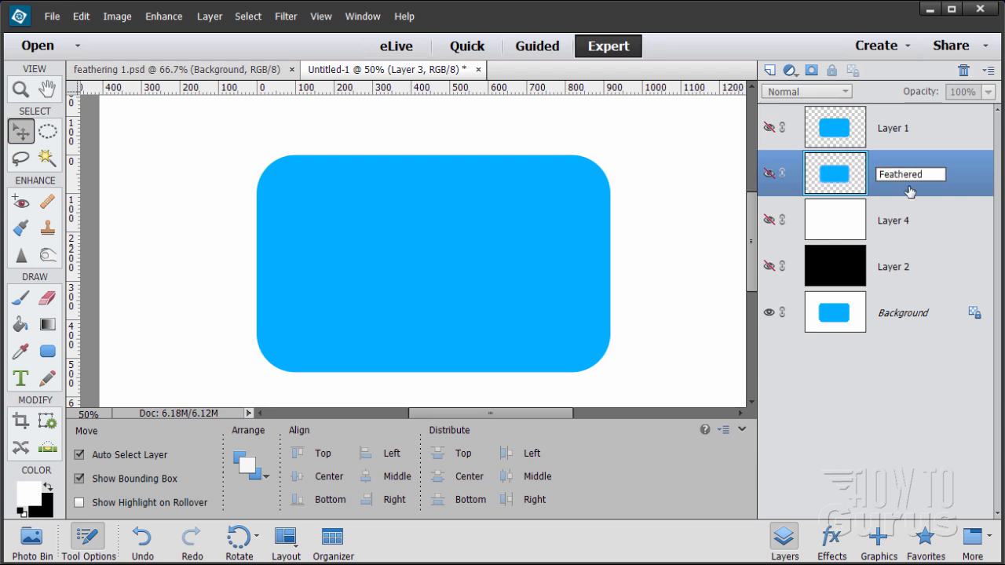
key(Return)
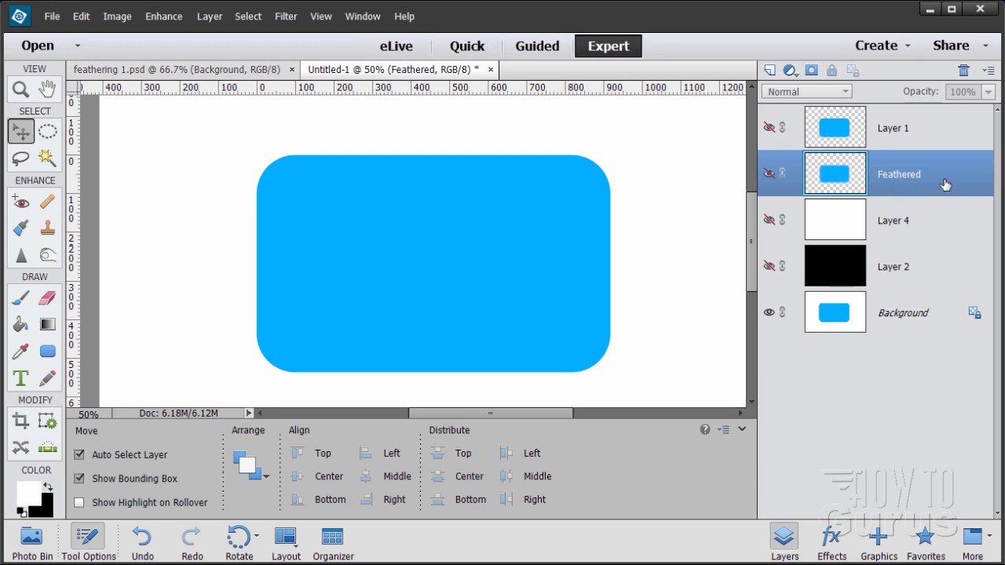
double_click(903, 175)
click(880, 174)
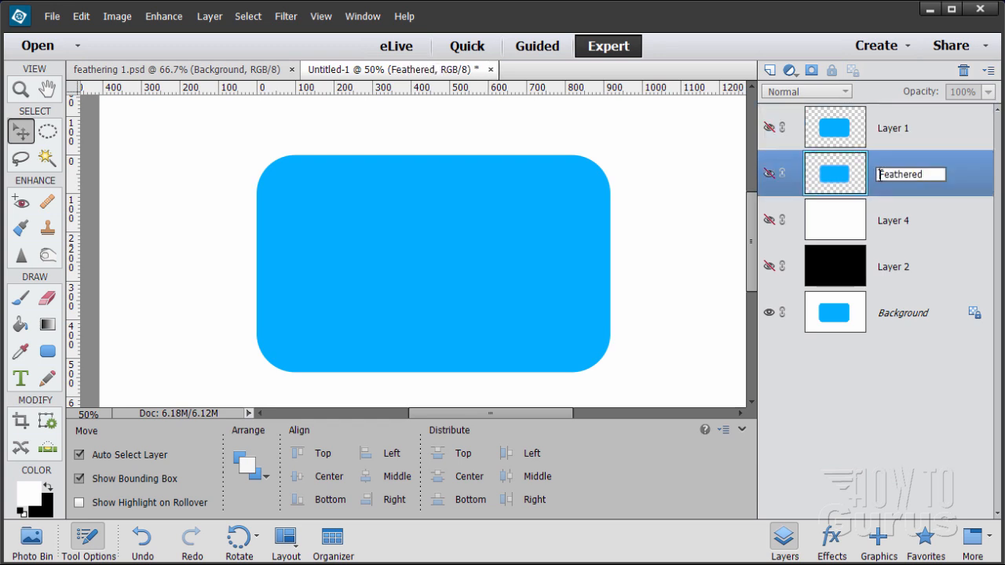
text(25 px)
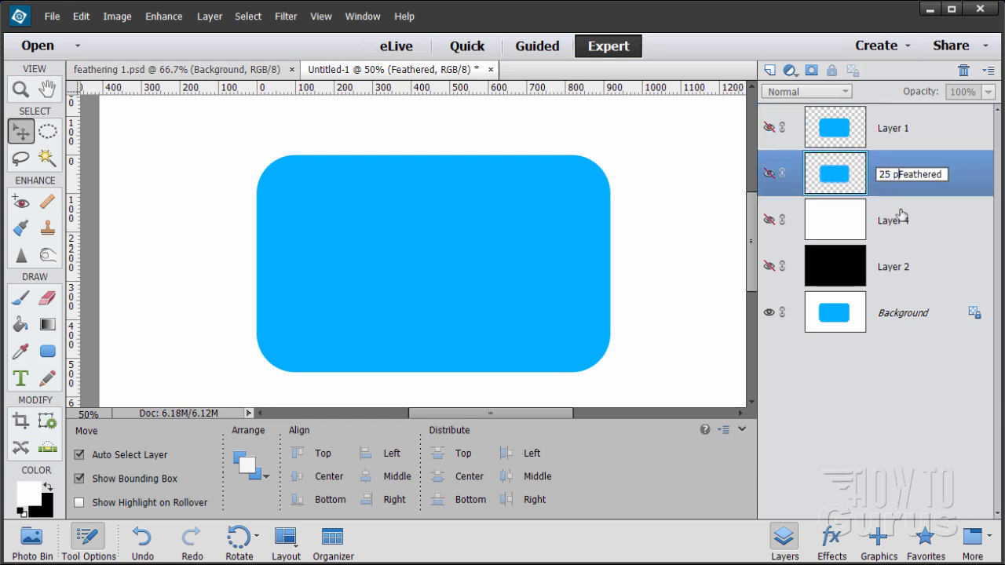
Rename Layer 1 as "clean selection".
click(895, 134)
double_click(895, 130)
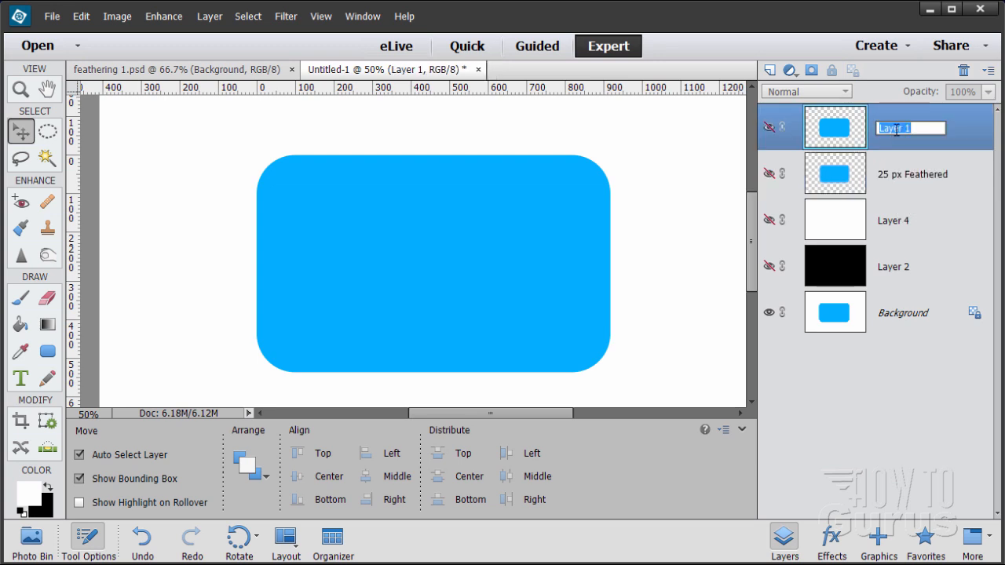
text(clean selection)
key(Return)
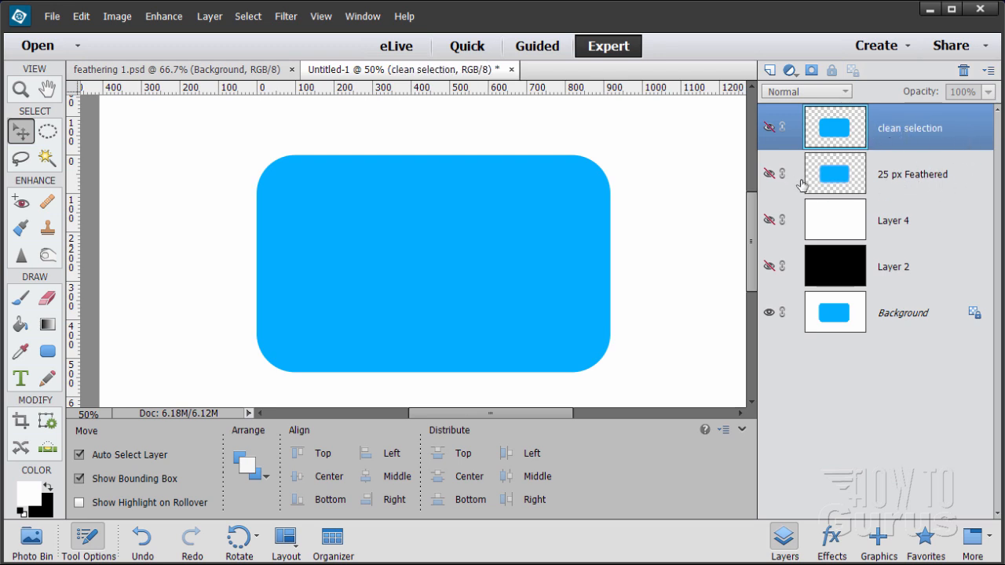
Show the clean selection layer against the black Layer 2.
click(770, 127)
click(770, 267)
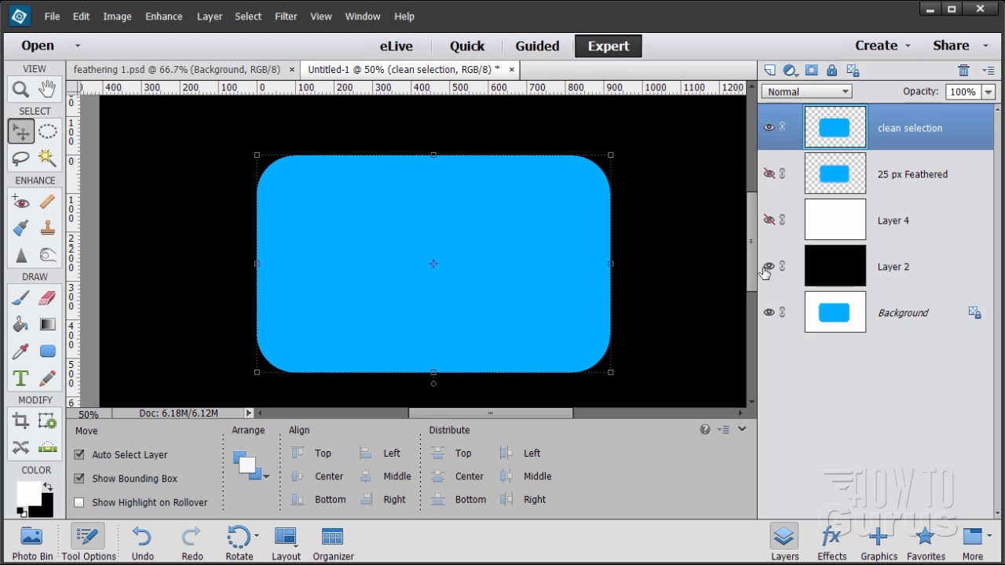
key(shift+Up)
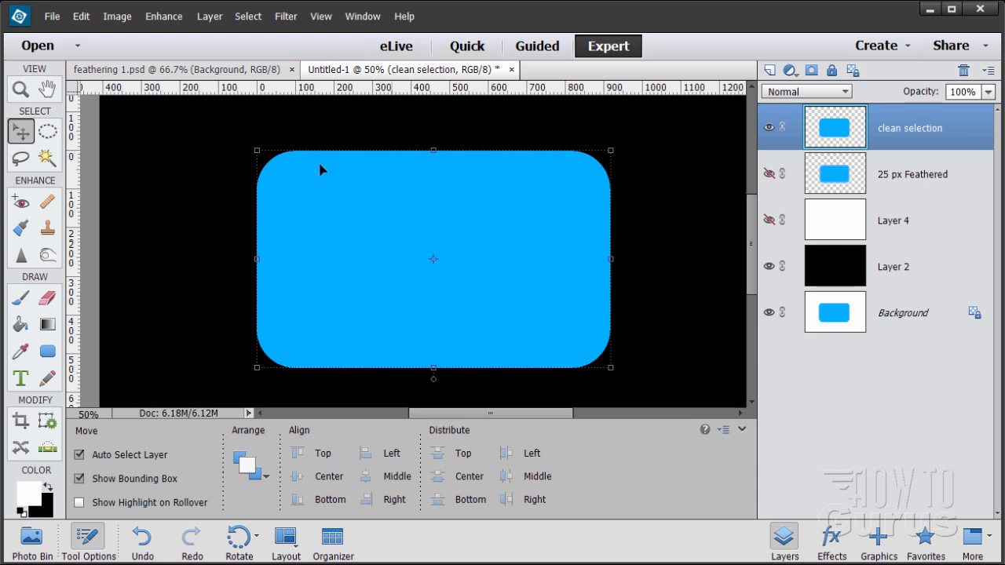
Enable an outer glow in the clean selection layer's style settings and change the glow colour to white.
click(209, 17)
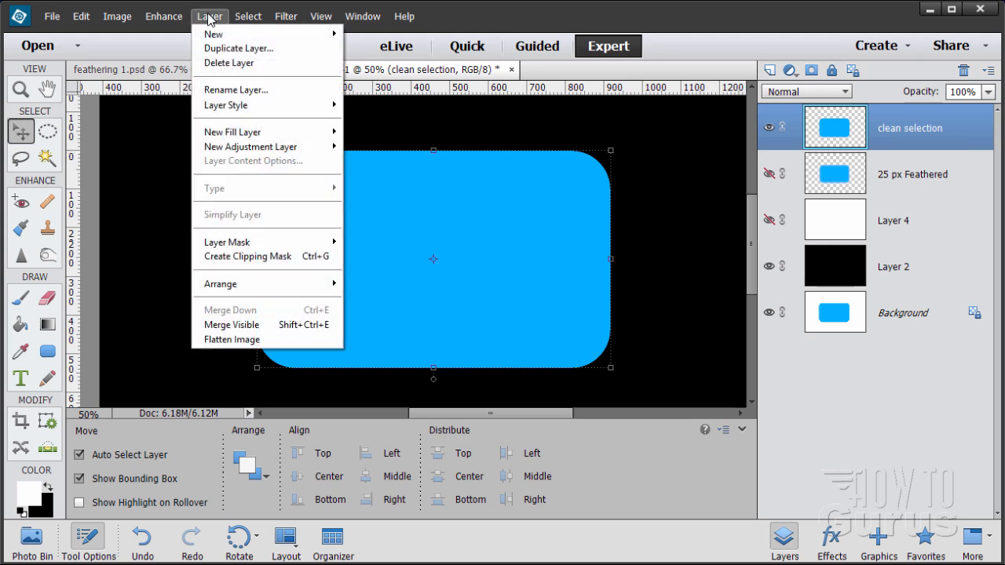
mouse_move(243, 108)
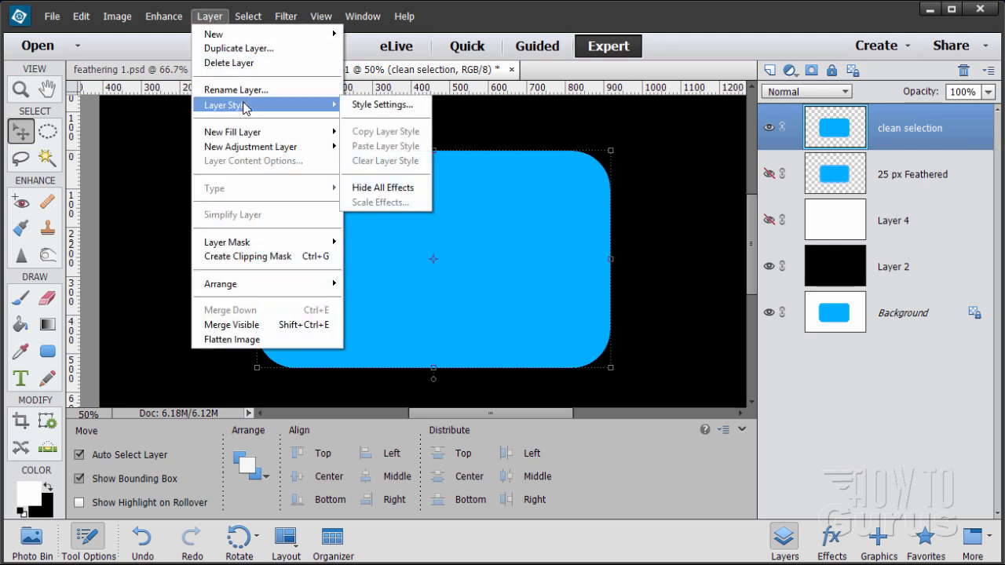
click(363, 104)
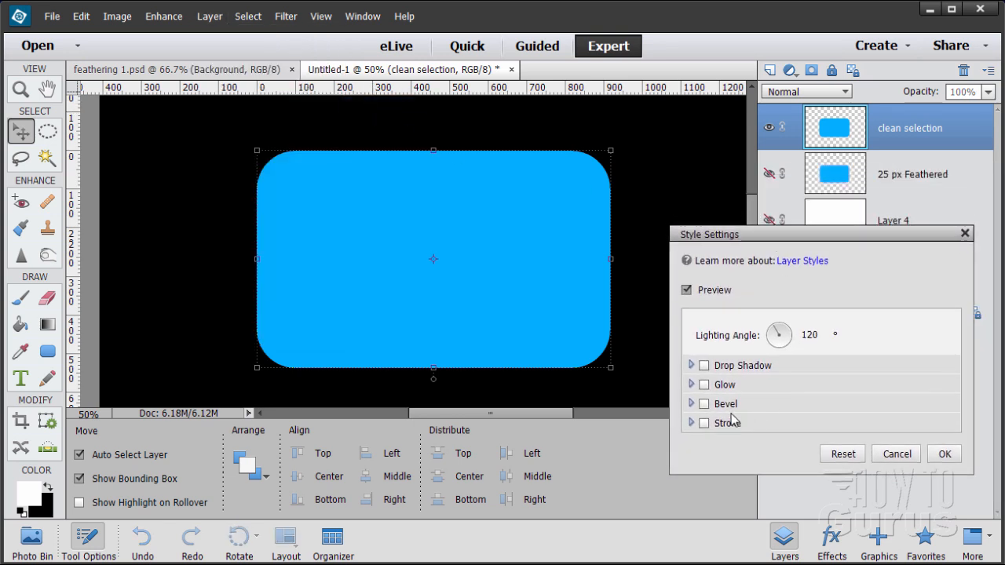
click(704, 385)
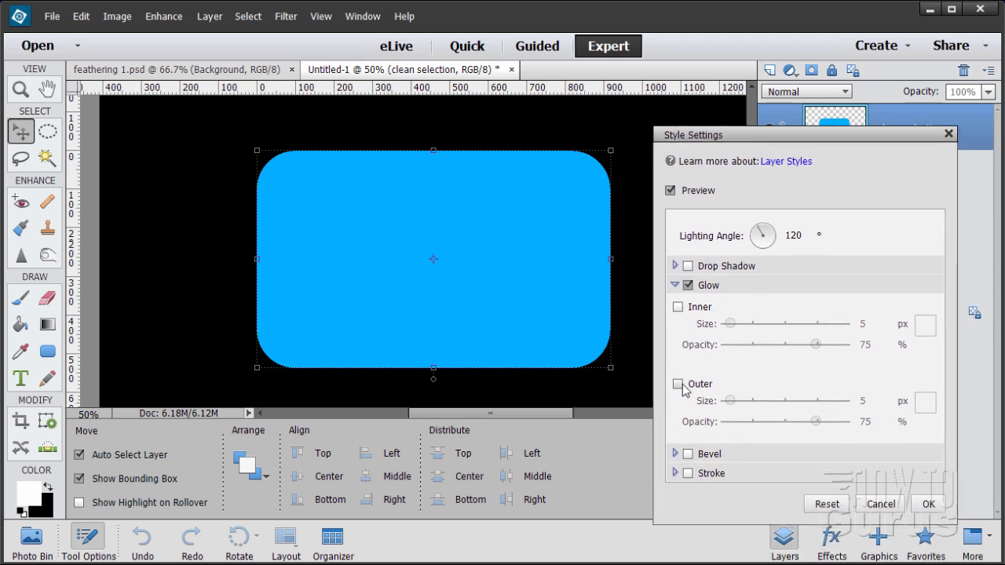
click(678, 384)
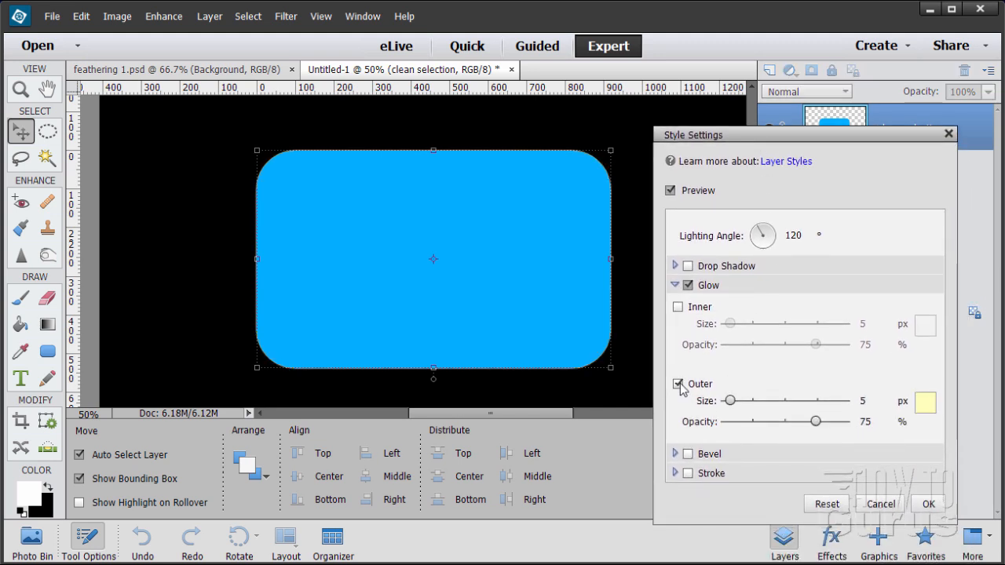
click(925, 403)
drag(562, 350, 521, 326)
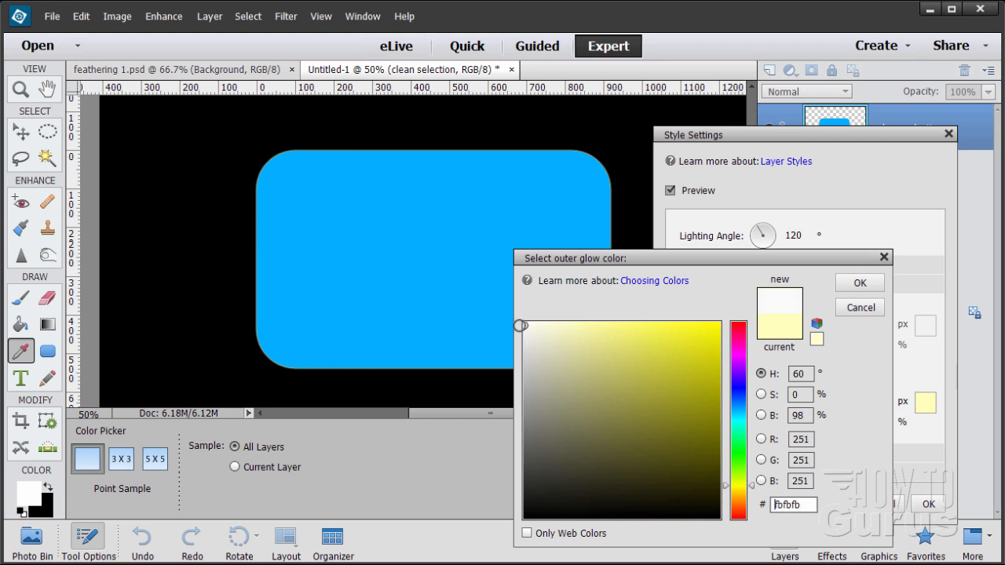
click(860, 282)
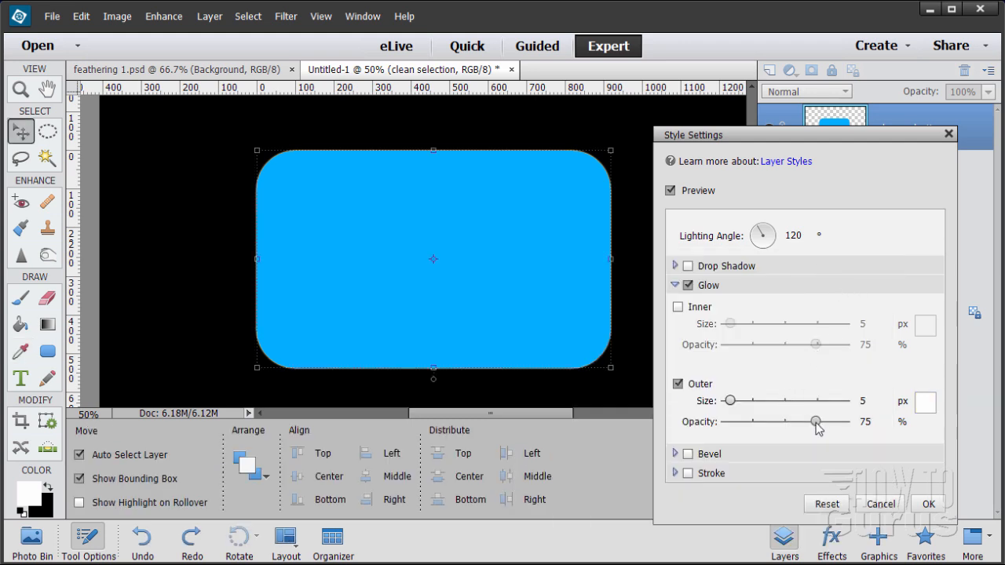
Set the outer glow's size to 127 px and its opacity to 75%, and apply the layer style.
drag(817, 427, 853, 426)
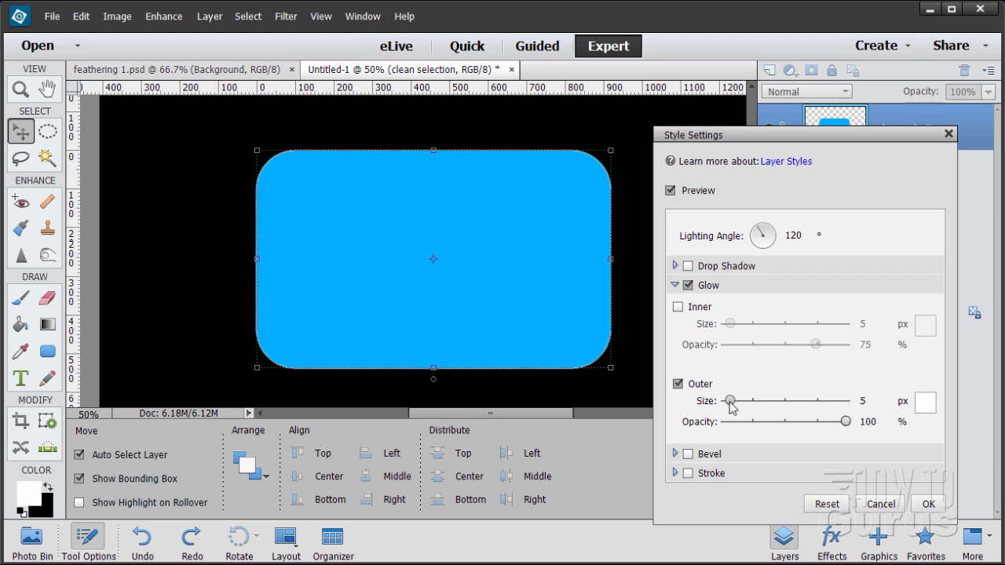
drag(731, 402, 761, 398)
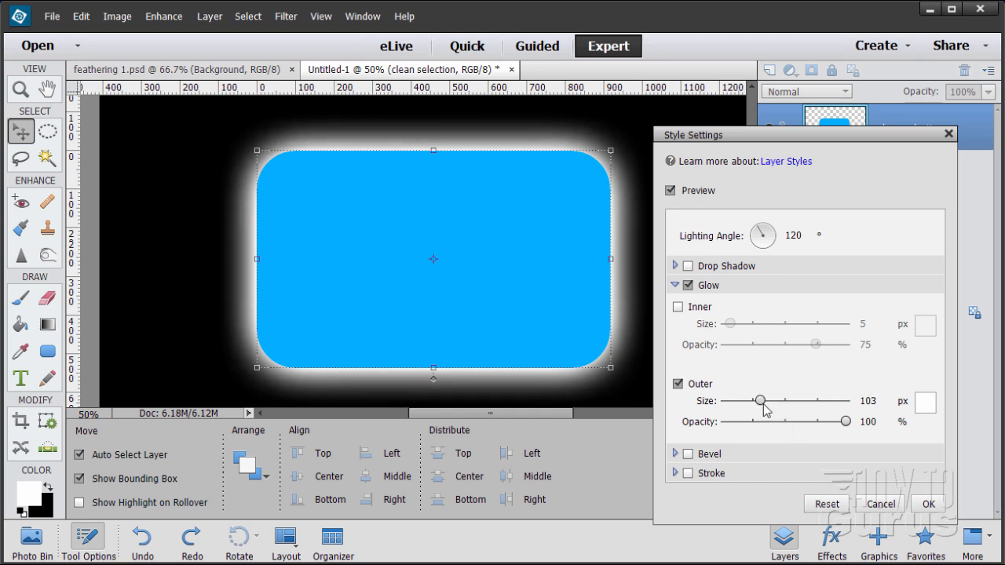
drag(761, 403, 764, 404)
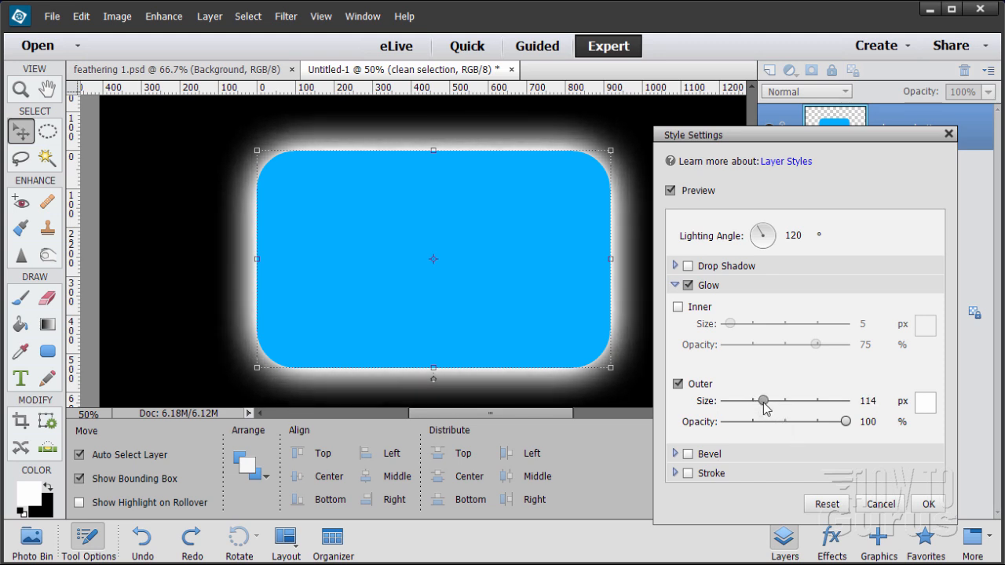
drag(845, 423, 816, 428)
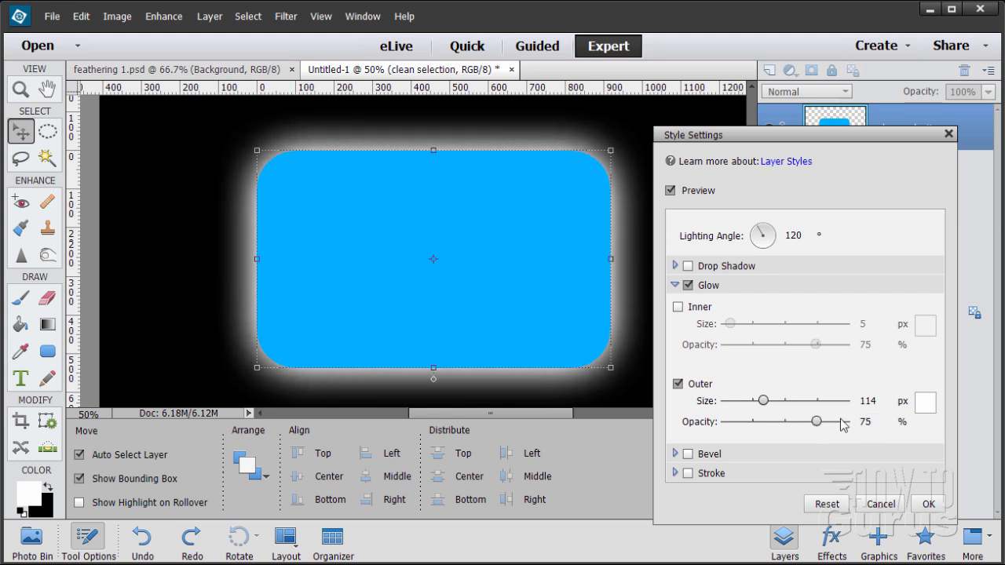
drag(765, 402, 768, 402)
click(920, 503)
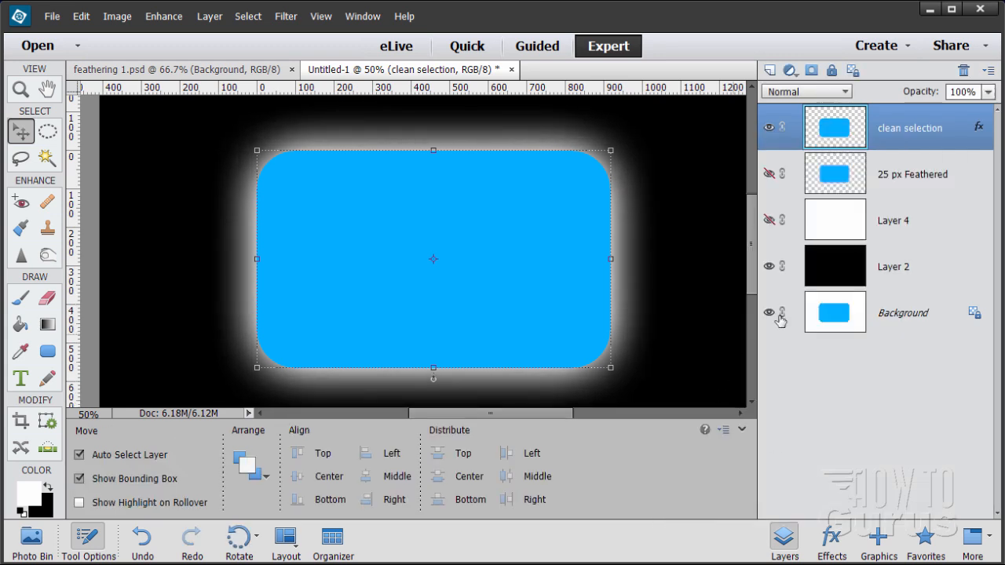
Change the outer glow colour in the clean selection layer's style settings to the blue sampled from the rectangle (01aeff).
click(856, 274)
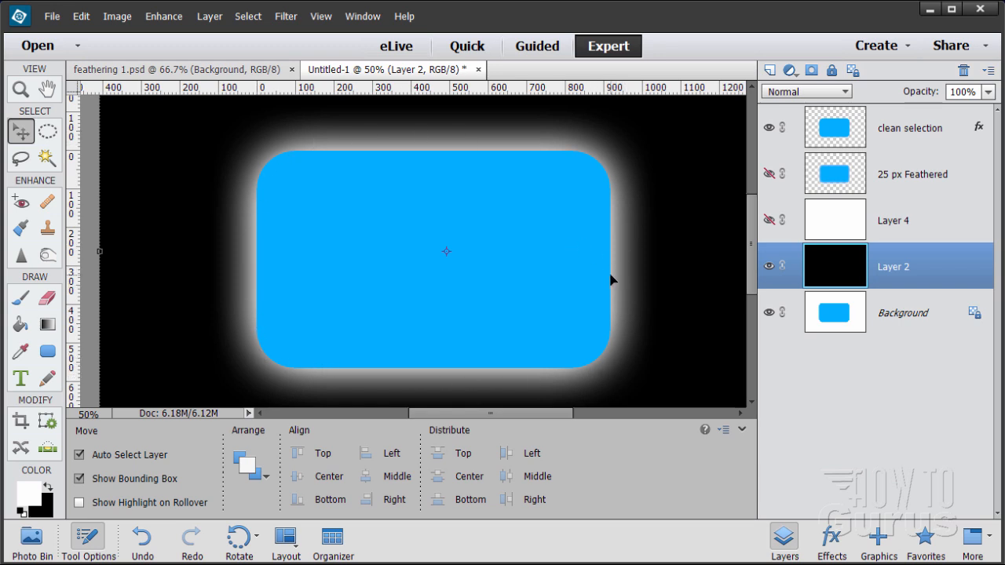
double_click(979, 129)
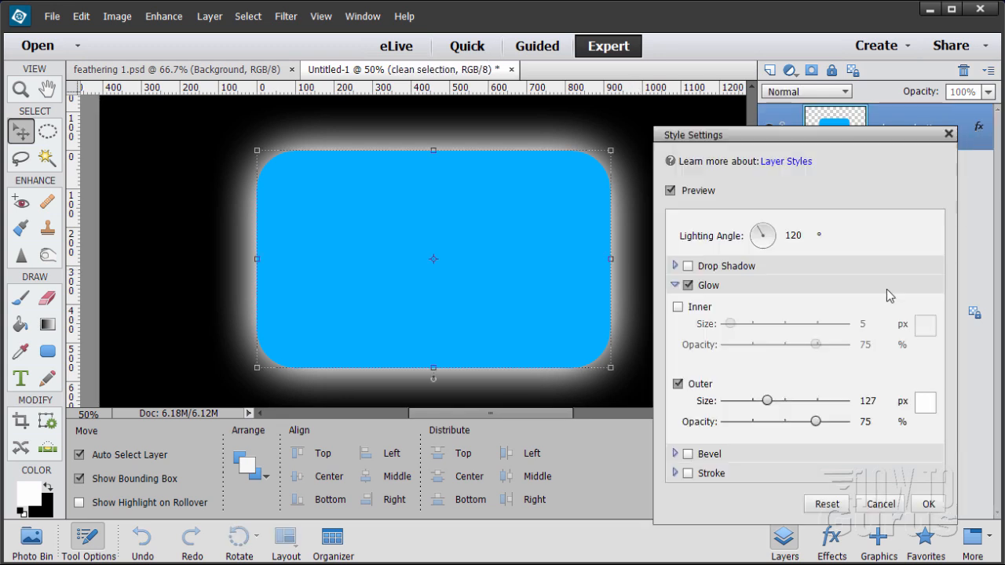
click(925, 402)
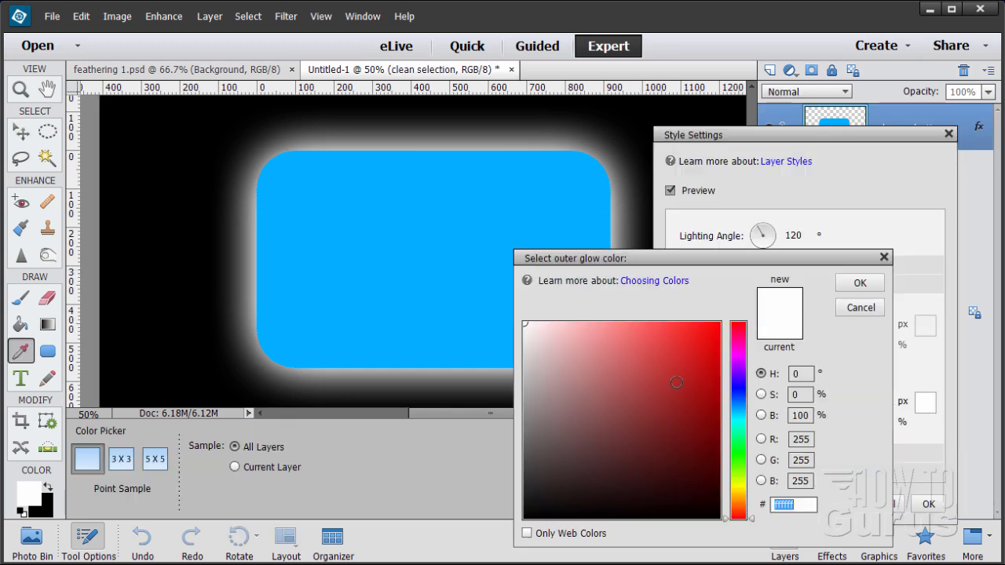
click(456, 273)
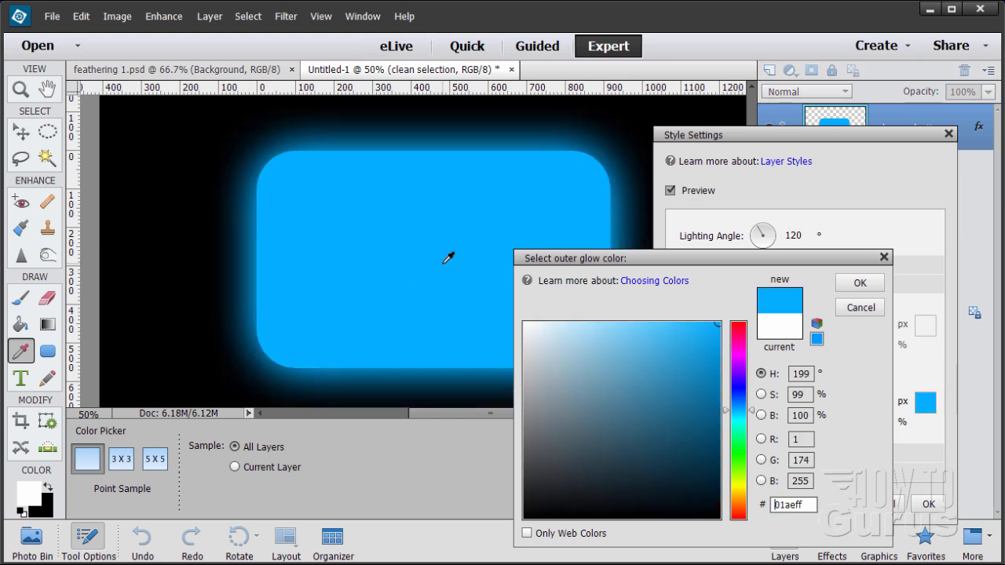
click(860, 284)
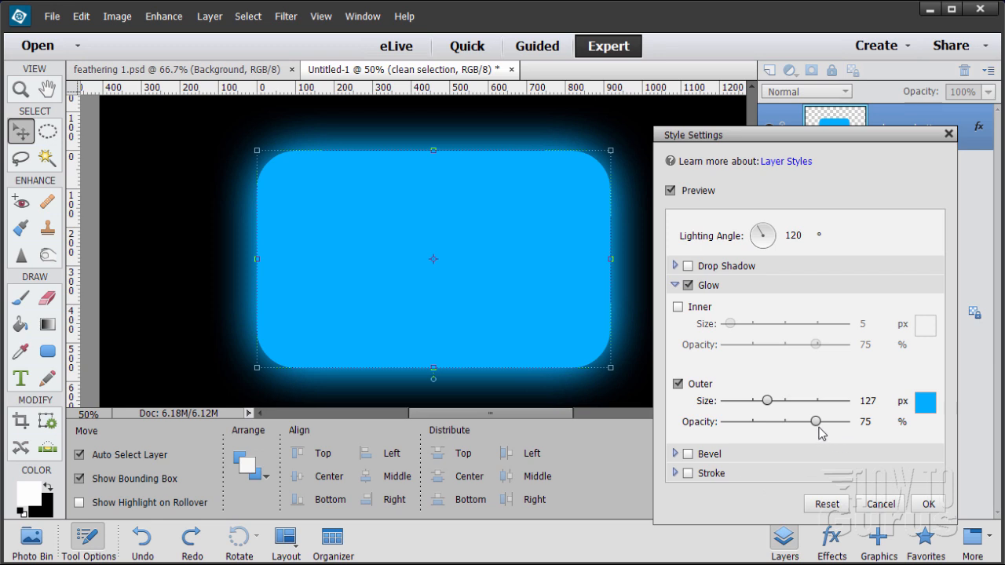
Set the outer glow's opacity to 100%, apply the layer style, and make Layer 2 the active layer.
drag(817, 421, 870, 426)
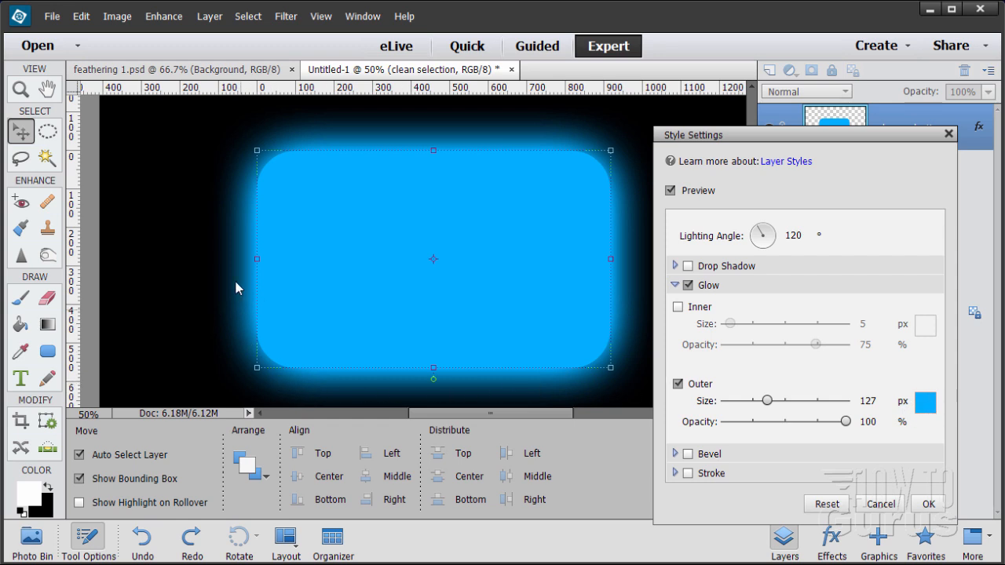
click(927, 504)
click(835, 281)
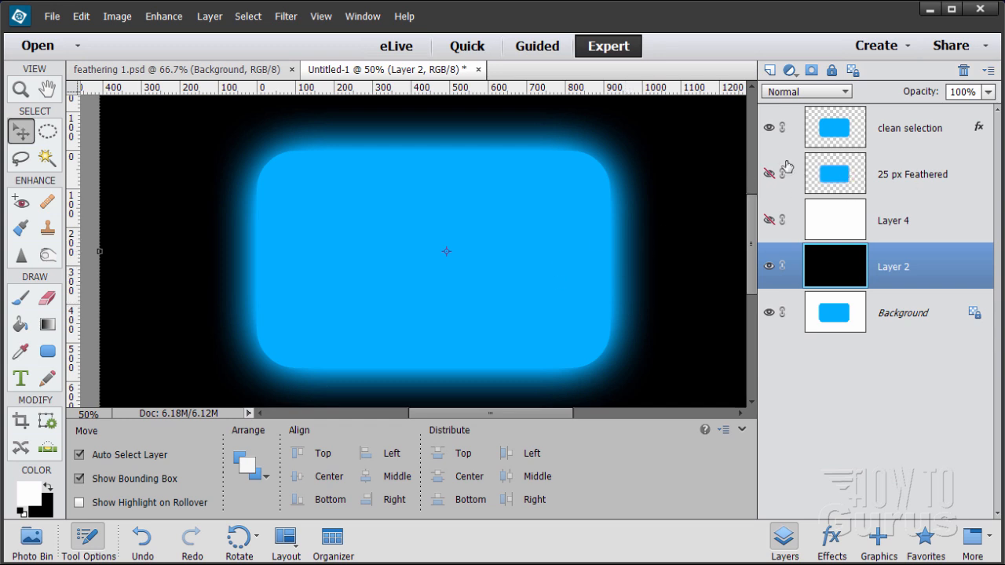
Hide the clean selection layer and Layer 2, and select the blue rectangle on the Background layer with the Magic Wand.
click(982, 133)
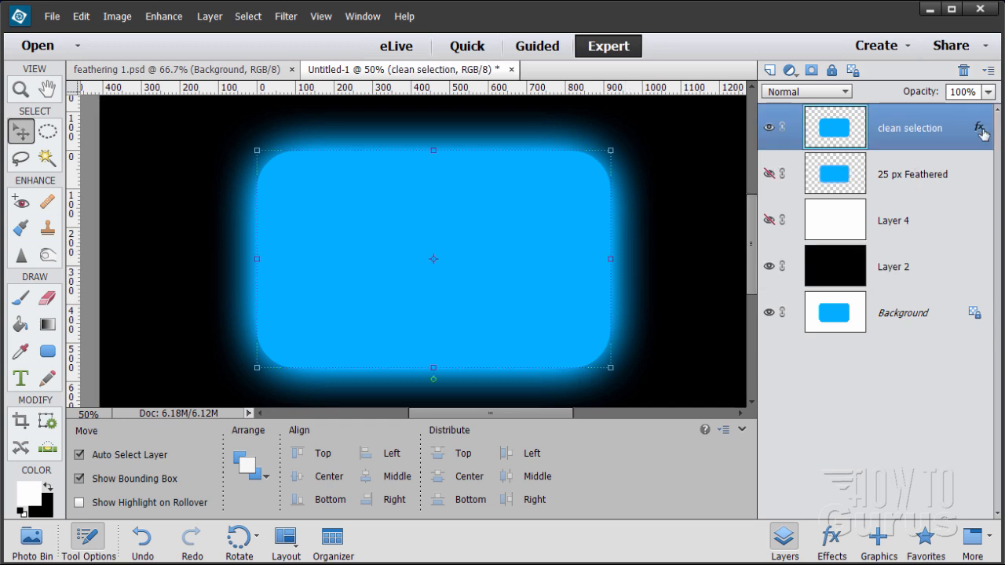
click(769, 130)
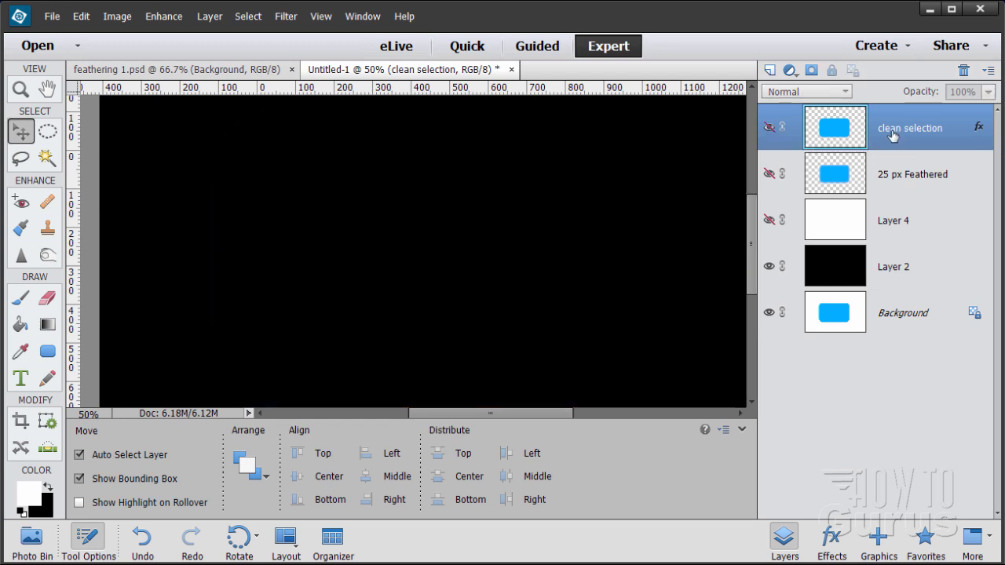
click(769, 268)
click(837, 317)
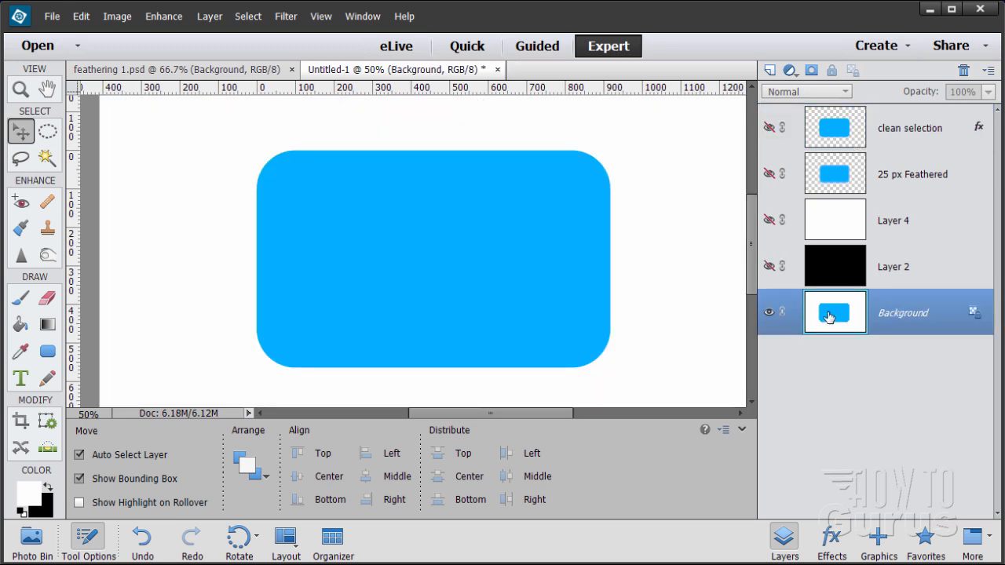
click(47, 158)
click(469, 254)
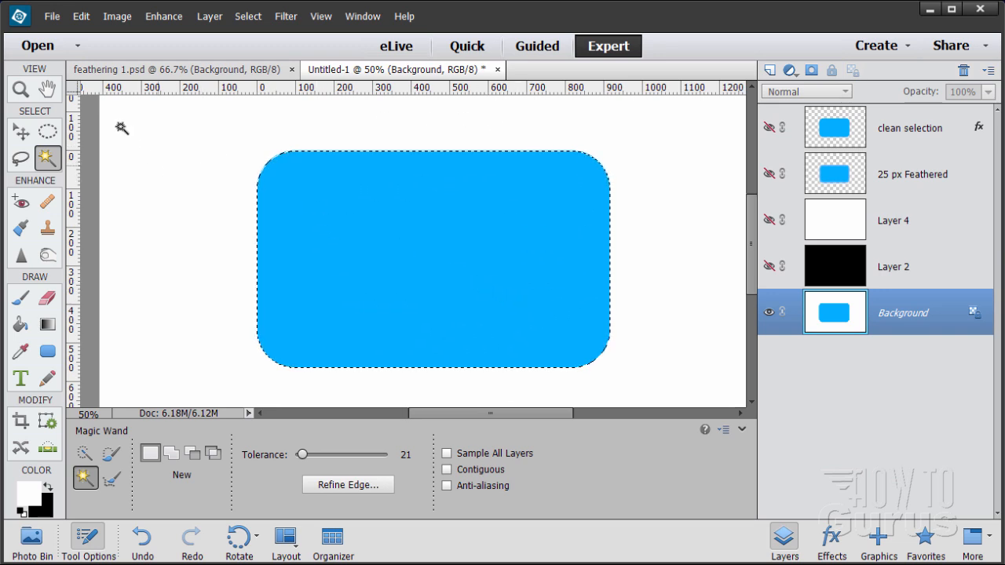
Open the recently edited file soft edge collage2.psd.
click(52, 16)
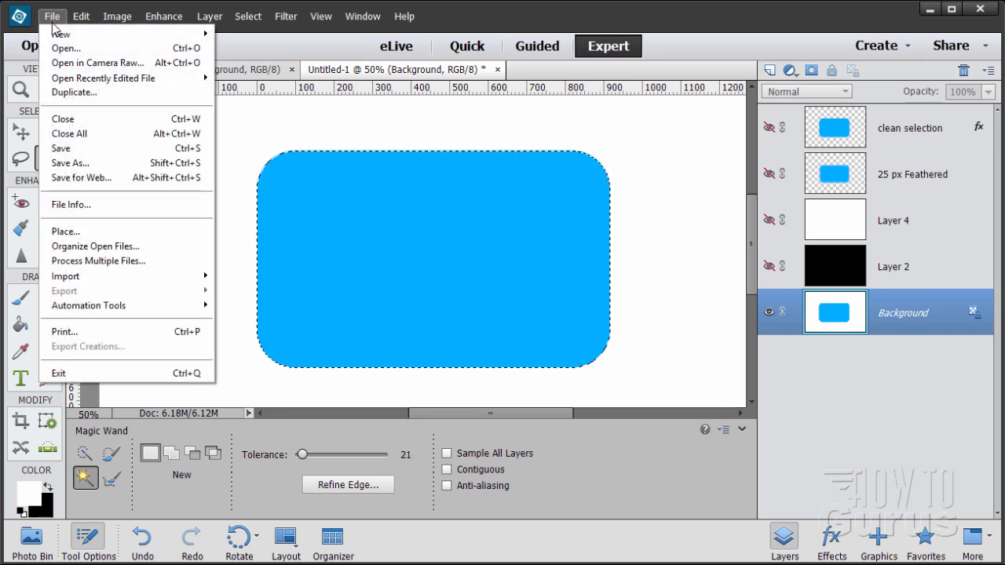
mouse_move(85, 84)
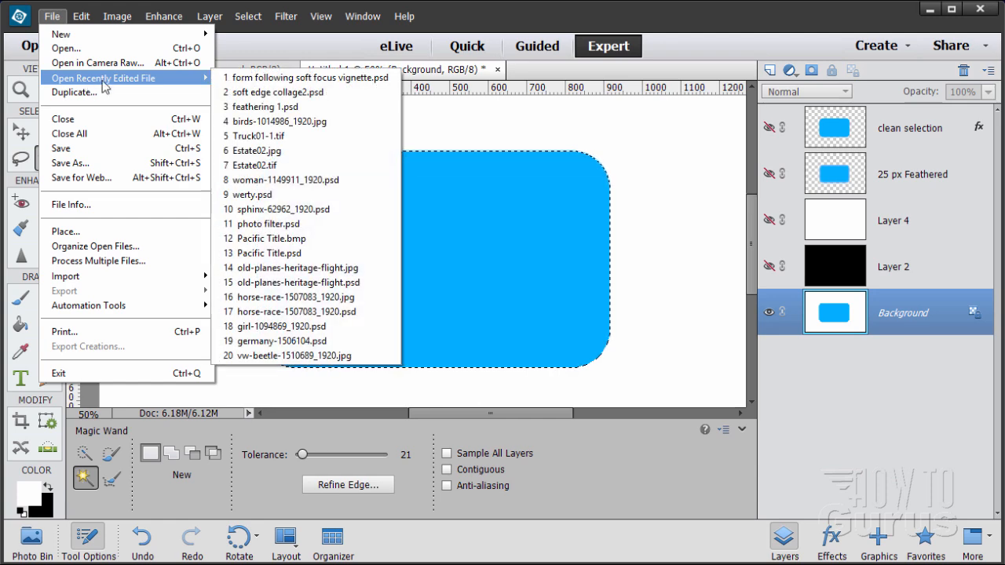
click(298, 92)
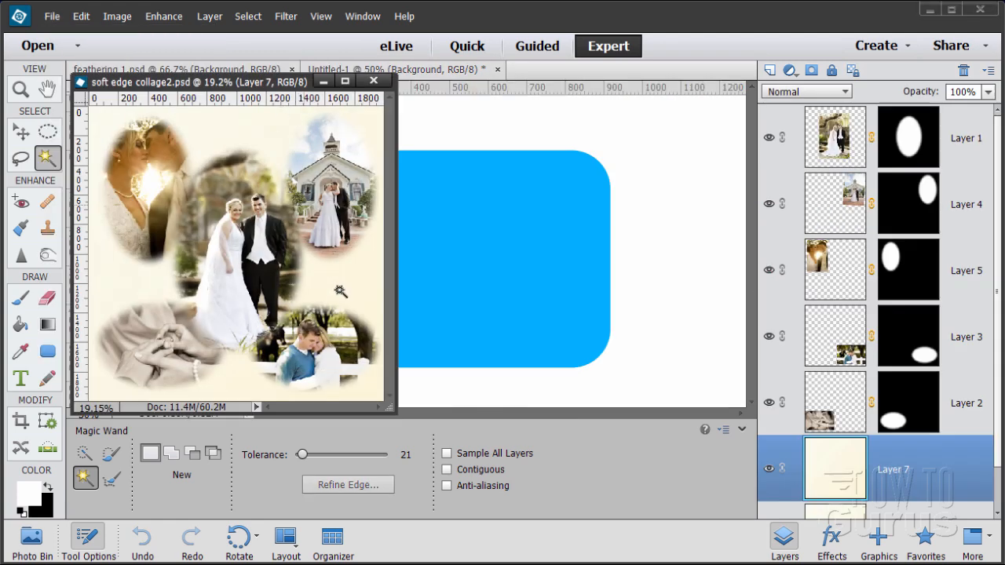
click(344, 187)
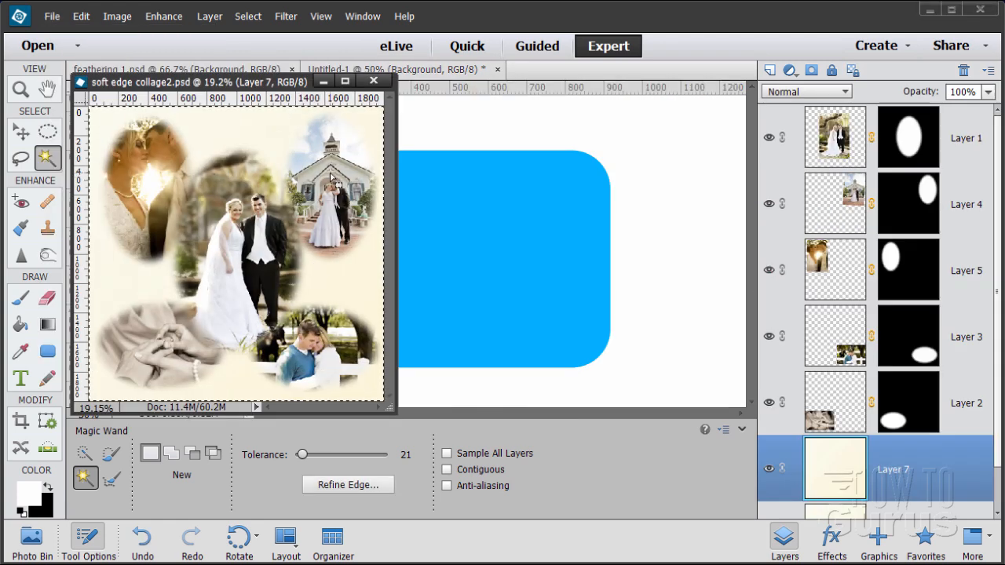
Examine the soft edges of the wedding photos in the collage at 50% zoom, and close the file.
click(21, 91)
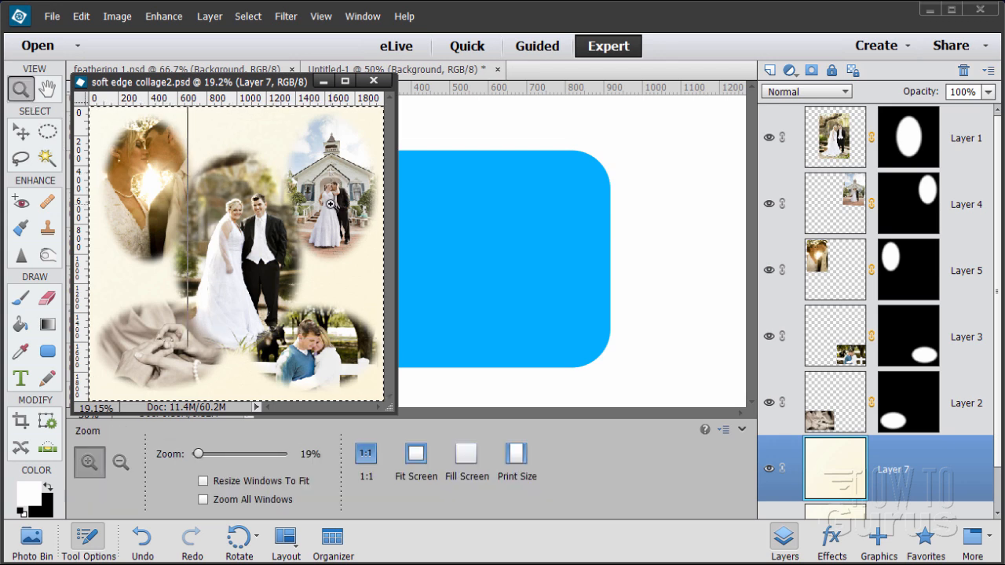
click(311, 184)
click(312, 184)
click(312, 184)
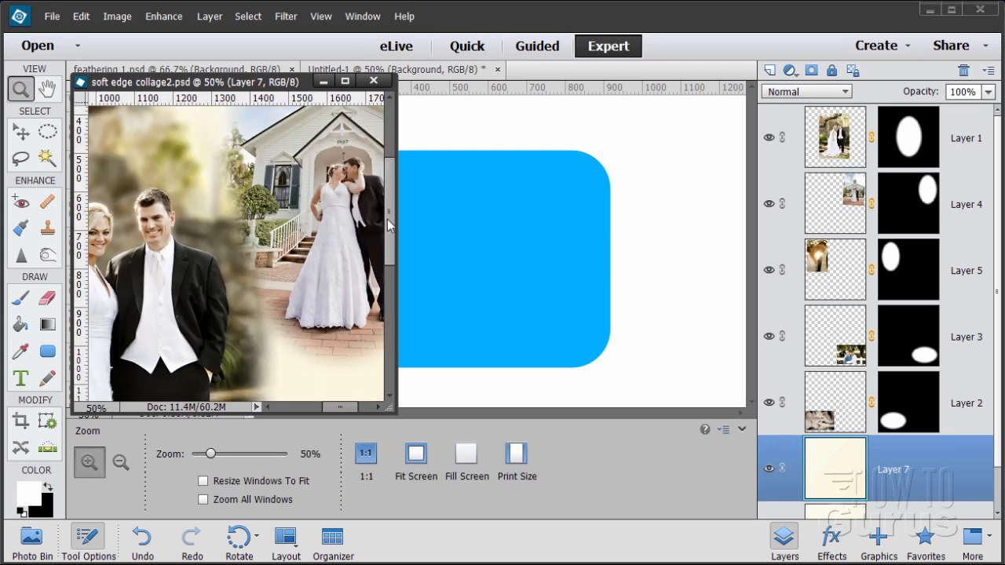
drag(341, 413, 325, 409)
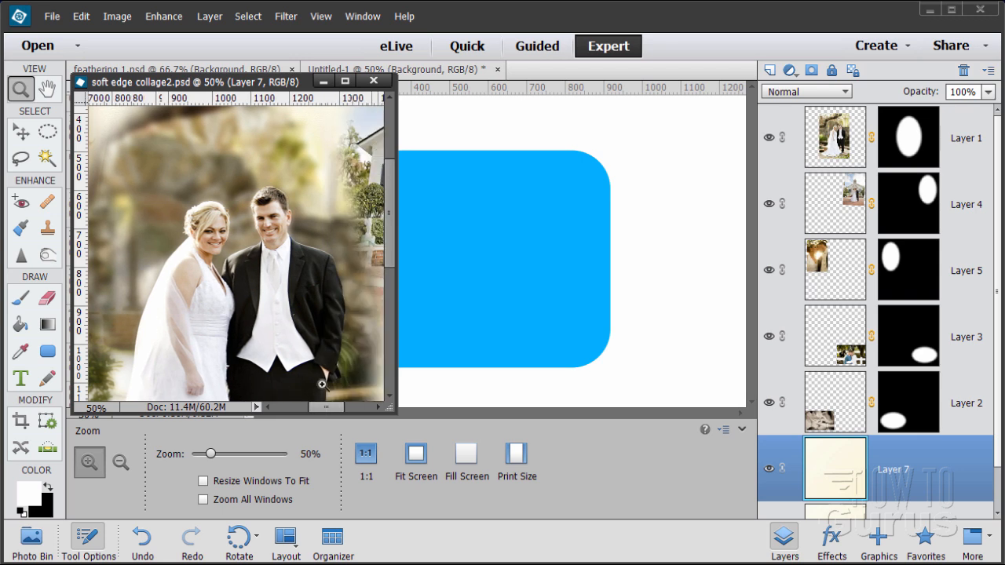
drag(390, 237, 390, 208)
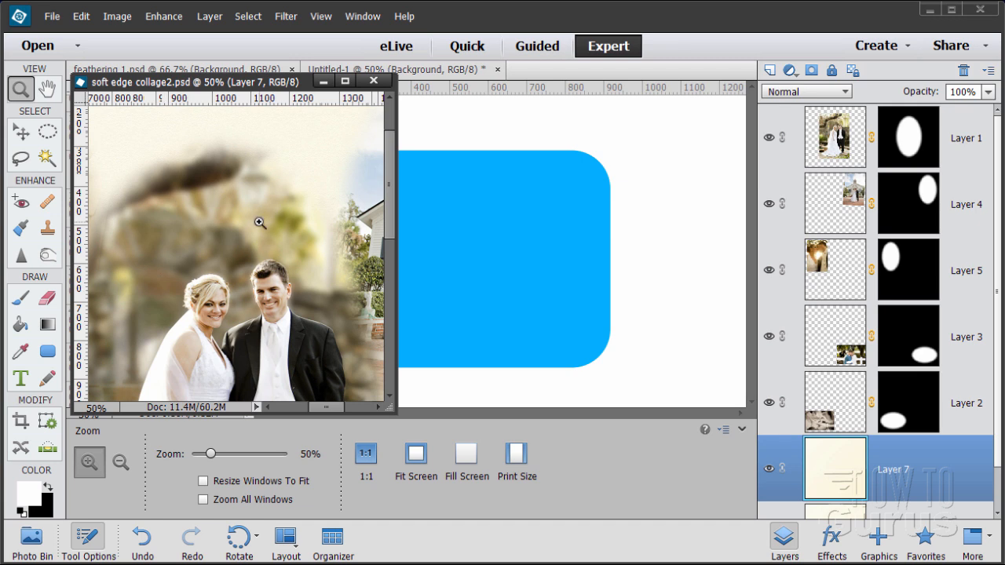
click(374, 81)
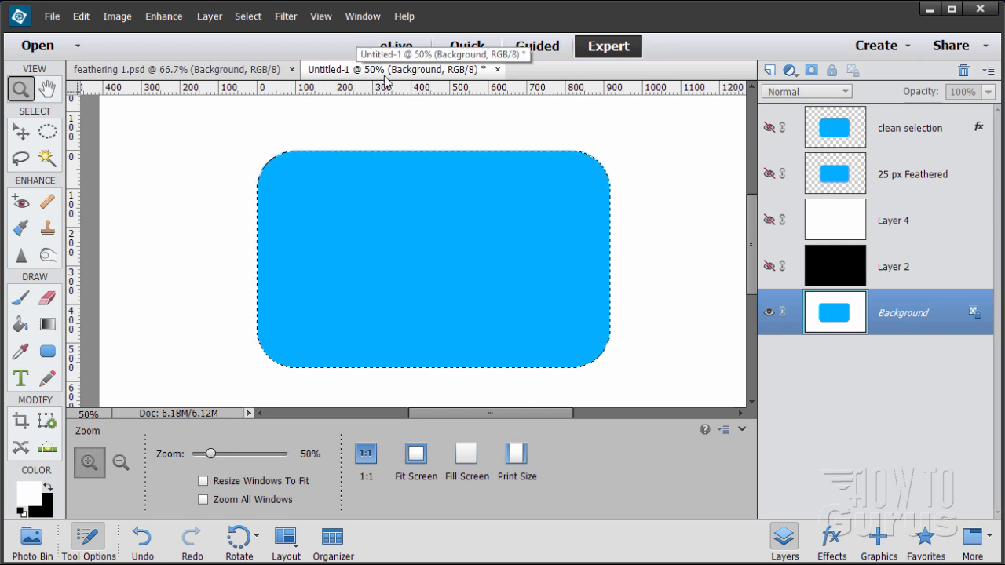
Clear the rectangle selection, and open the recently edited file form following soft focus vignette.psd as a tabbed document.
click(247, 15)
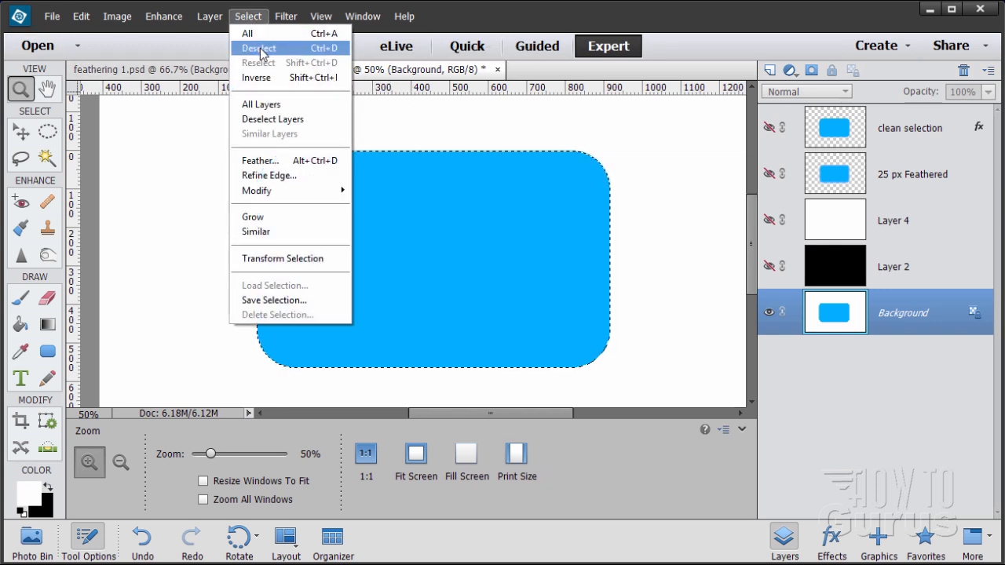
click(260, 52)
click(53, 17)
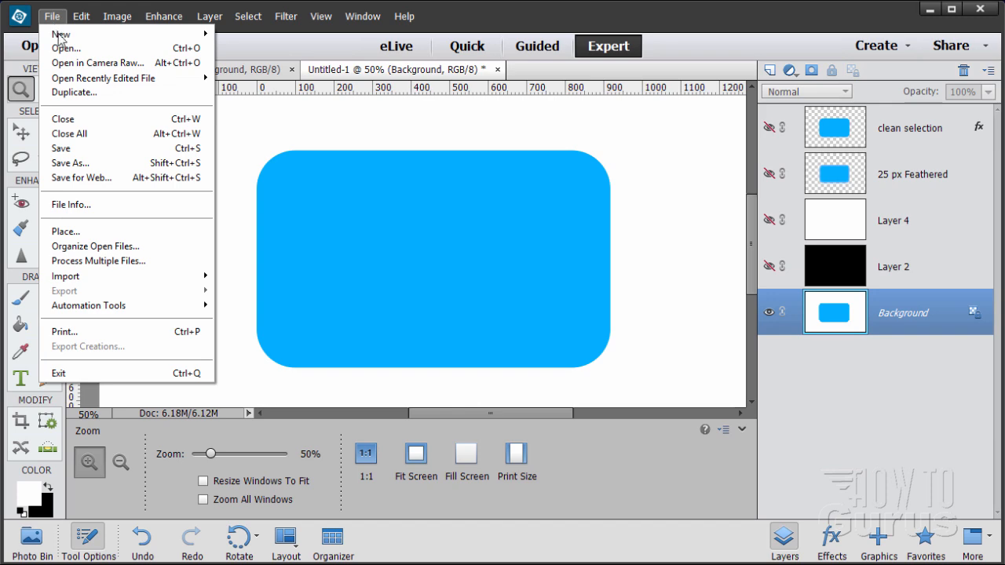
mouse_move(82, 78)
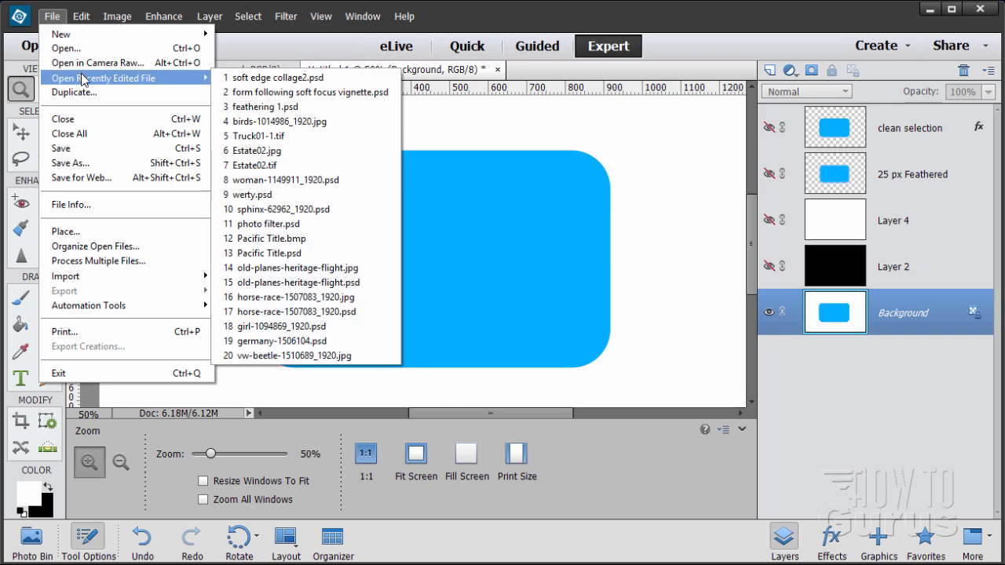
click(299, 92)
drag(195, 83, 471, 69)
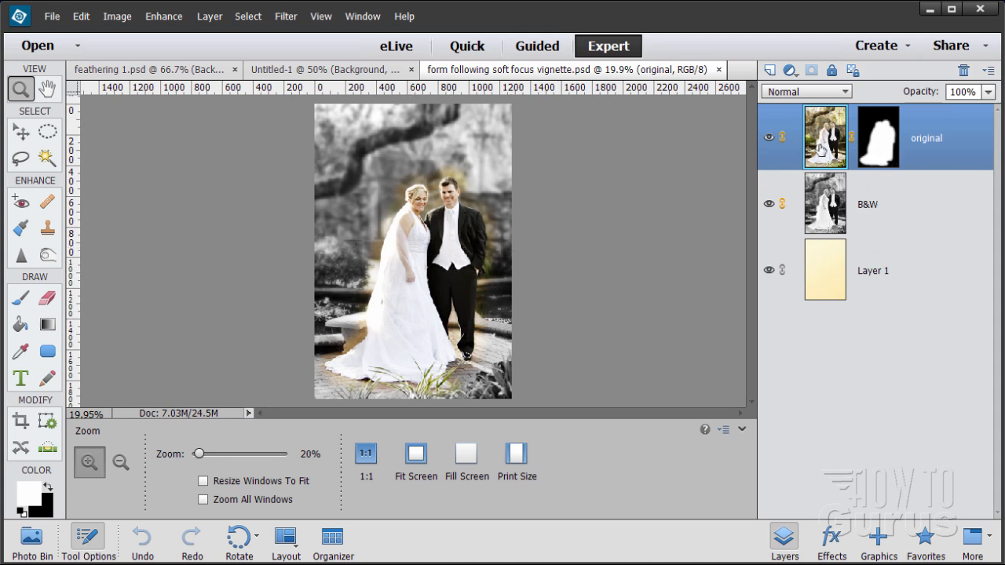
Duplicate the original layer, and hide the original, B&W and Layer 1 layers beneath the copy.
drag(819, 151, 770, 70)
click(770, 204)
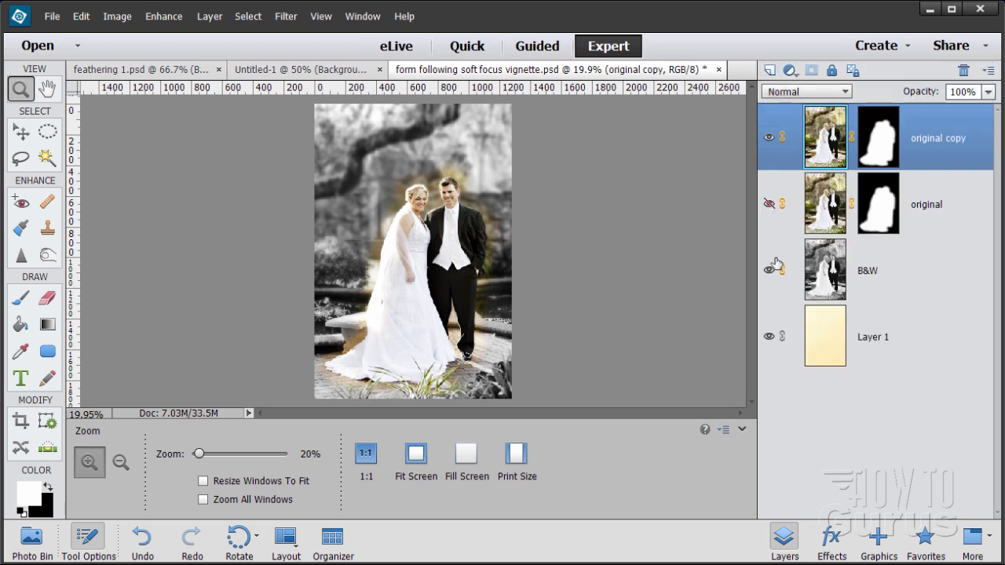
click(769, 270)
click(769, 340)
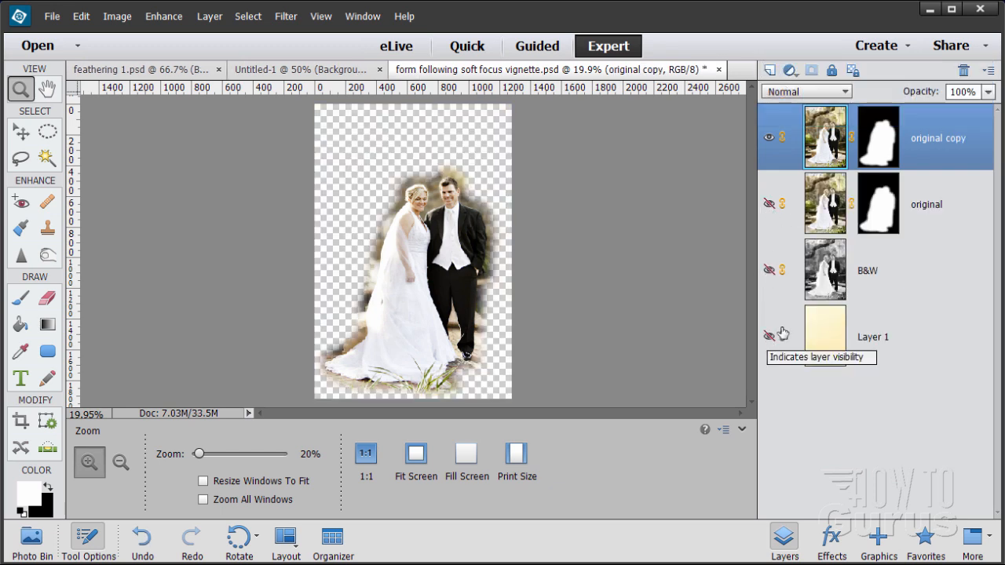
Delete the layer mask from the original copy layer.
click(877, 148)
right_click(877, 147)
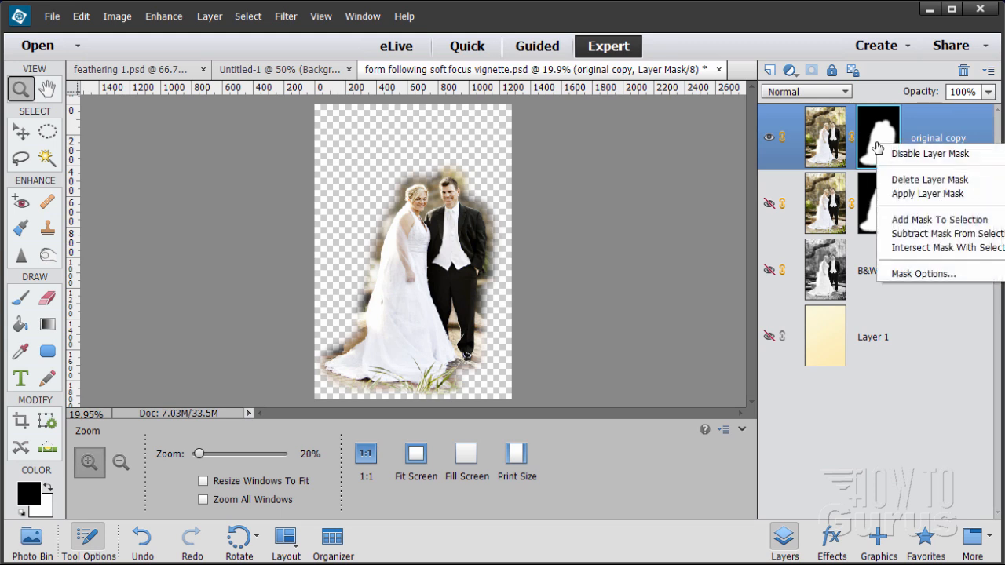
click(920, 178)
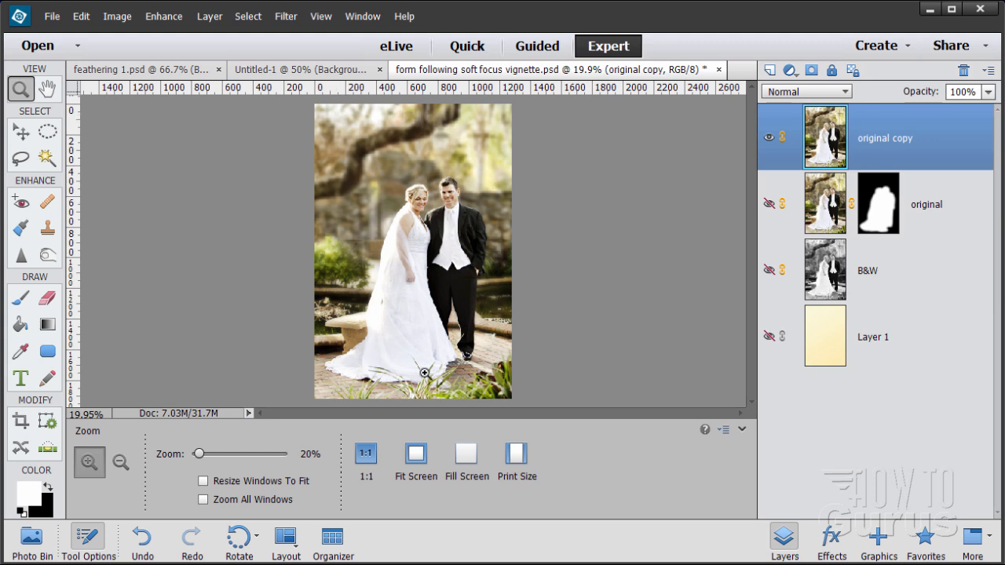
Draw an elliptical selection with a 35 px feather around the couple, spanning nearly the whole photo.
click(47, 134)
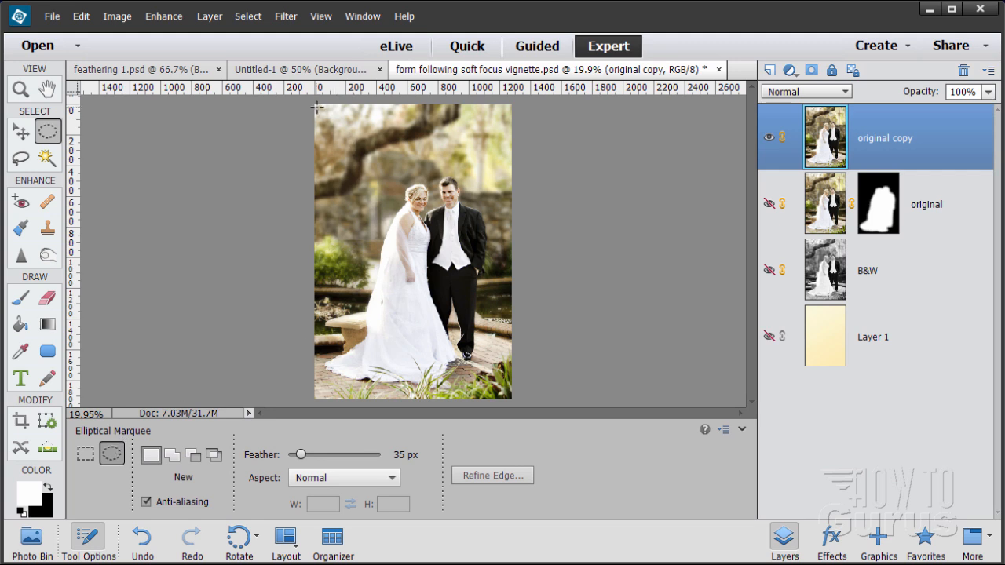
drag(317, 106, 506, 398)
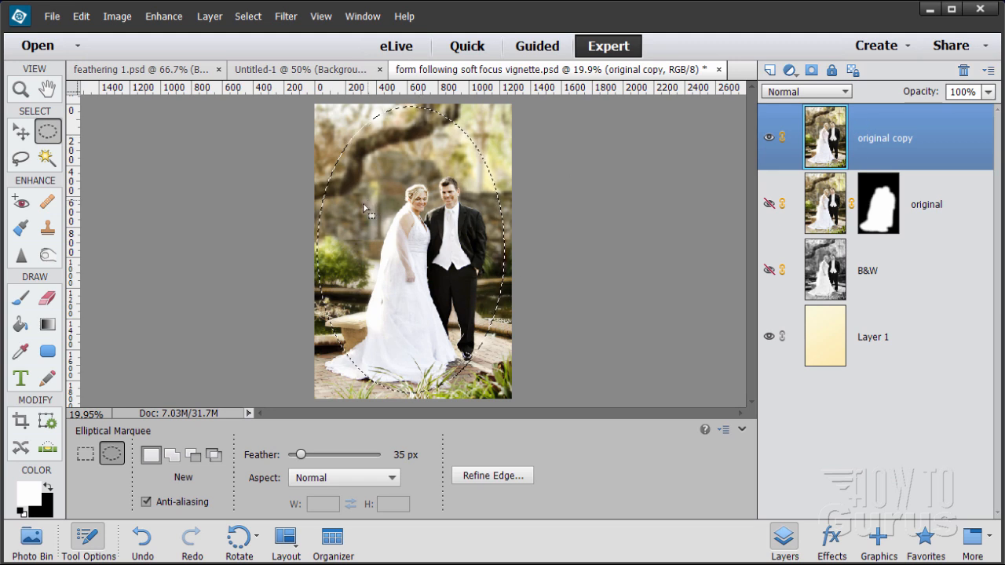
Copy the feathered ellipse to a new layer, and hide the original copy layer.
click(210, 17)
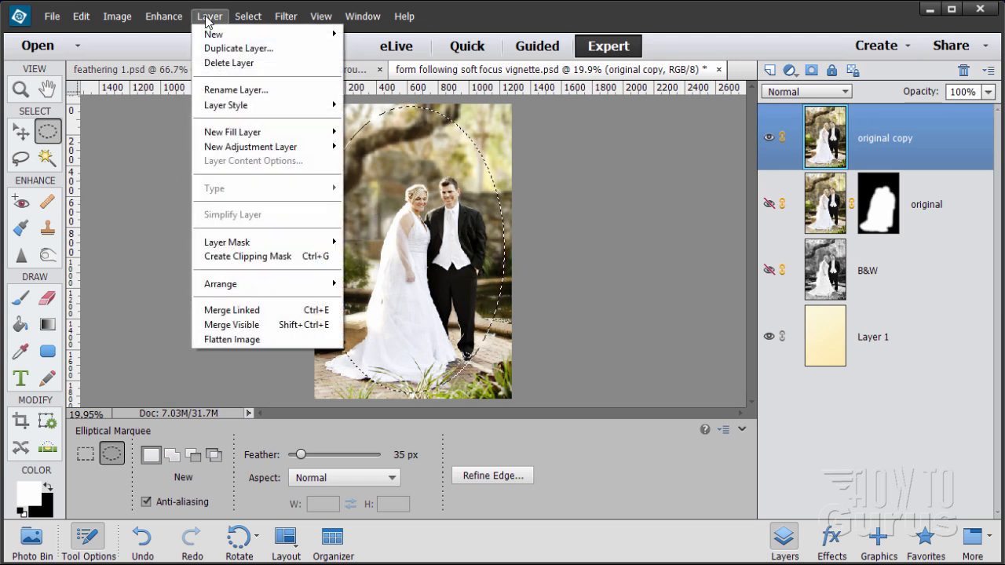
mouse_move(214, 37)
click(416, 74)
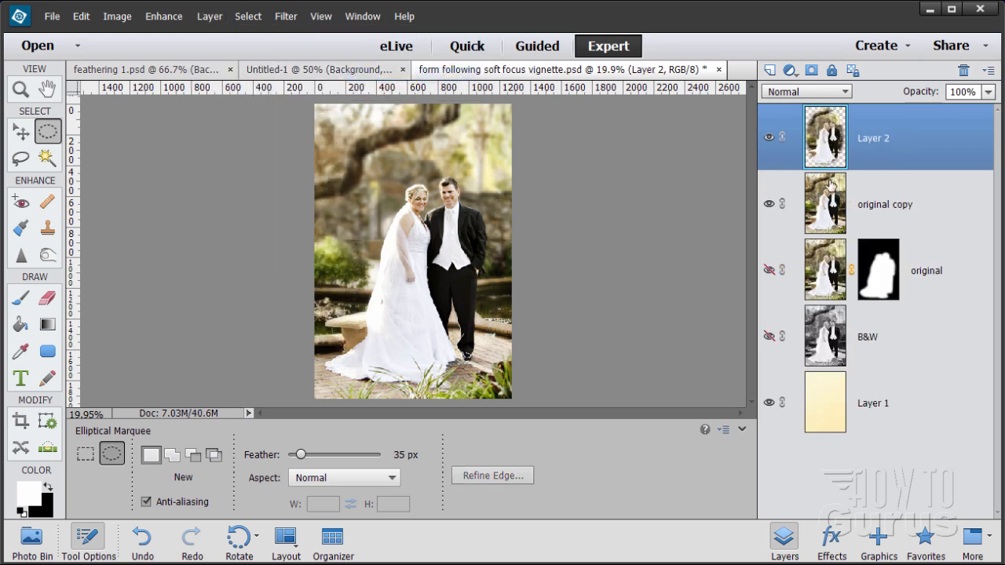
click(768, 204)
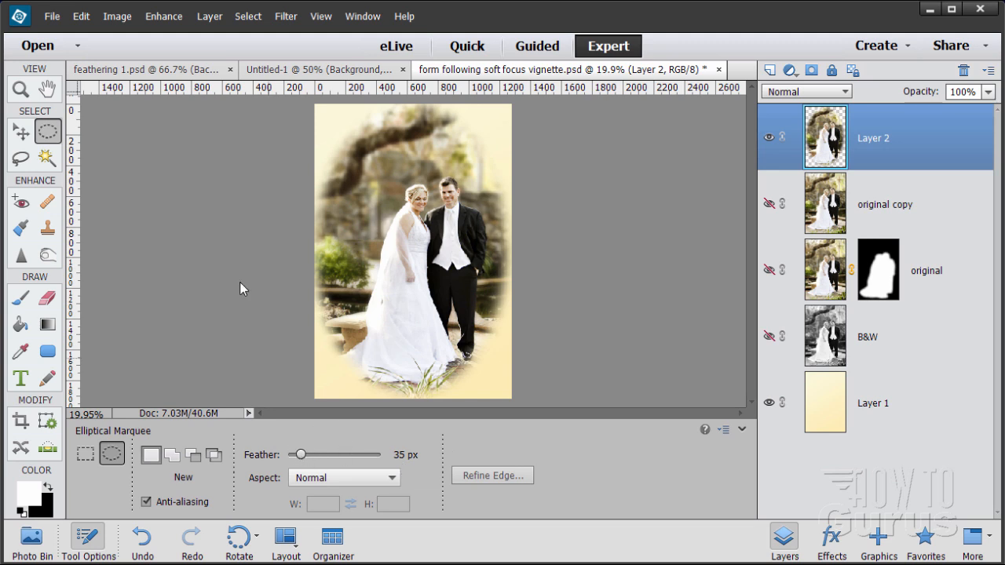
click(248, 17)
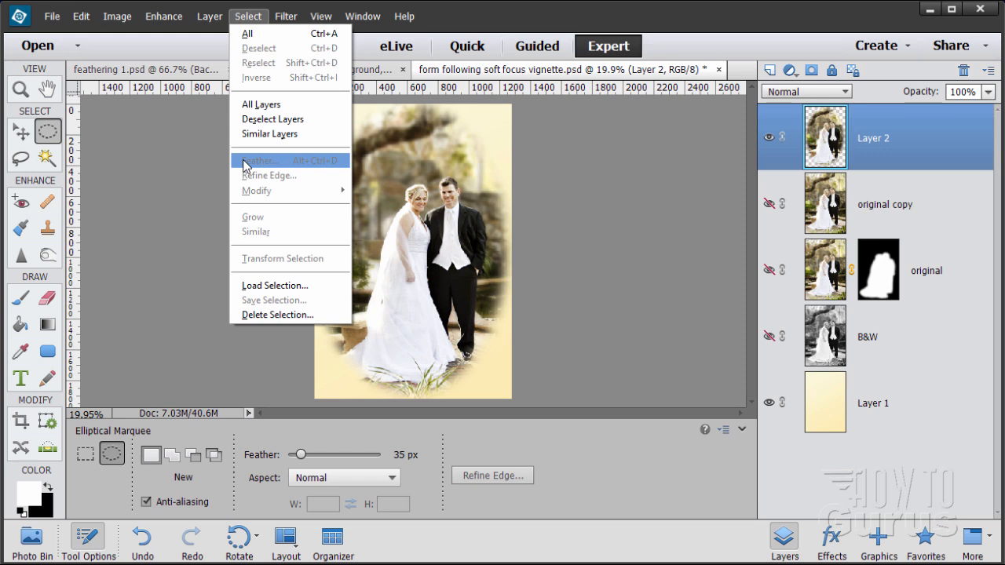
click(514, 101)
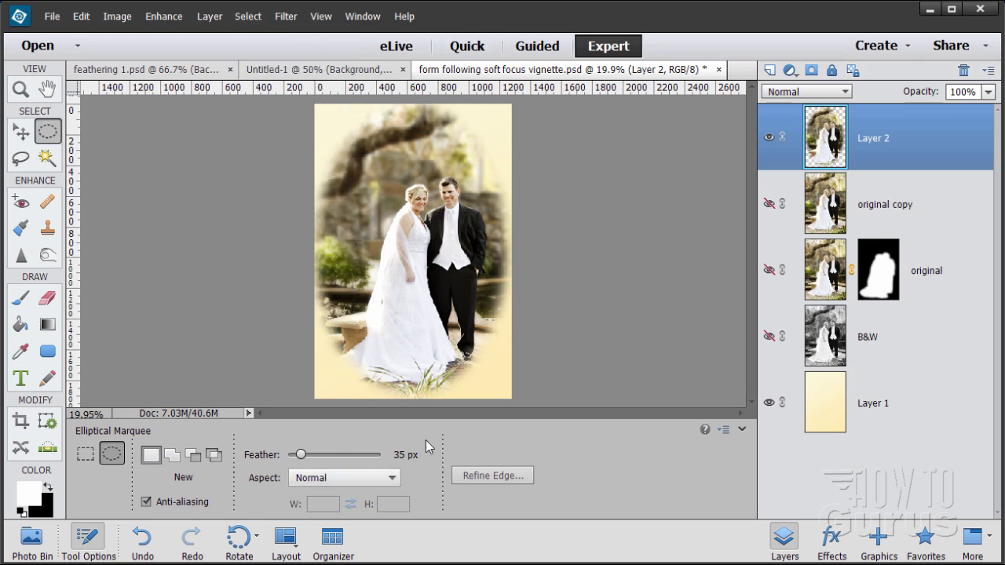
Hide Layer 2, show the original copy layer, and move it to the top of the layer stack.
click(769, 137)
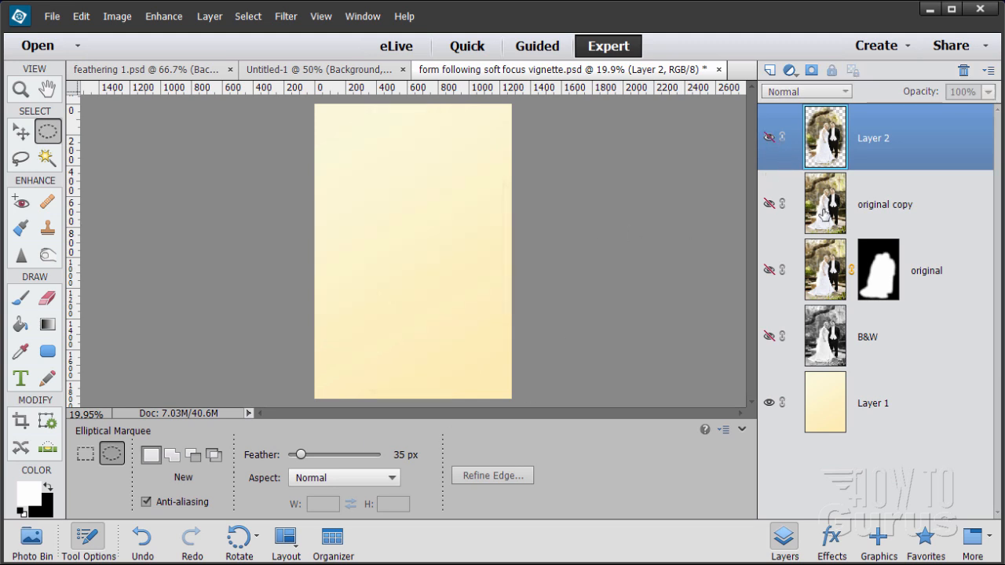
click(769, 206)
click(828, 219)
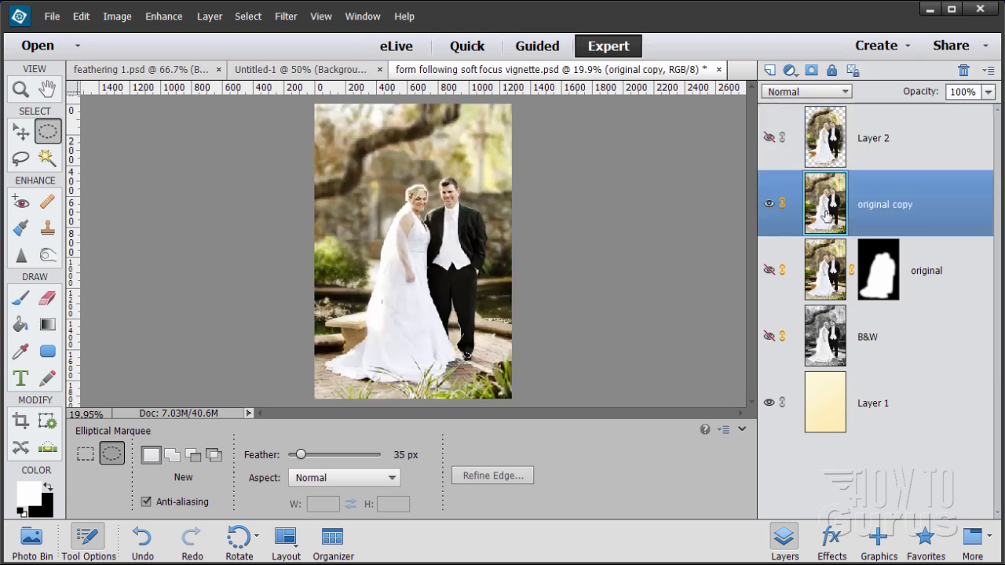
drag(826, 217, 819, 128)
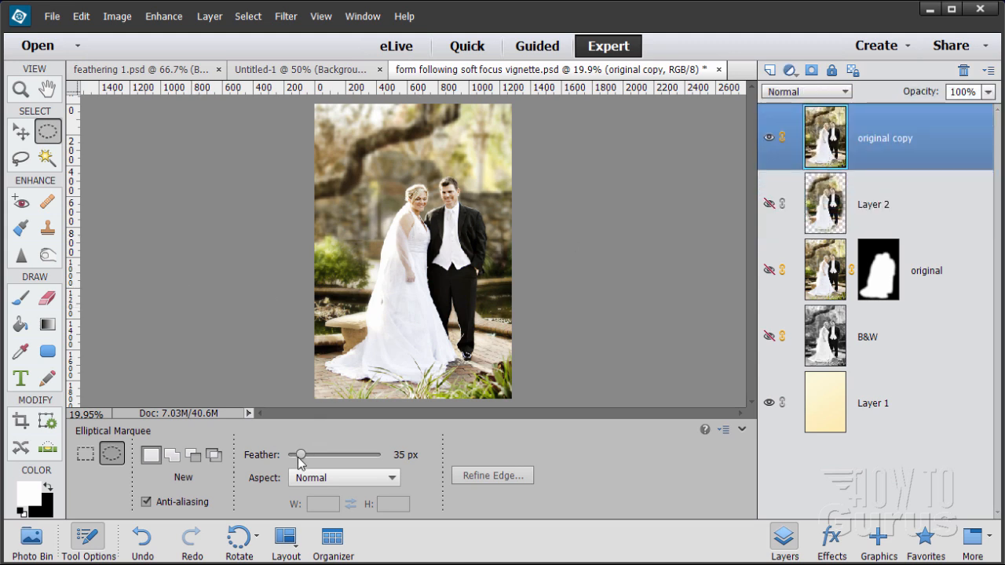
Draw an elliptical selection with a 0 px tool feather around the couple, and feather the finished selection by 35 pixels.
drag(300, 456, 268, 457)
drag(319, 108, 510, 398)
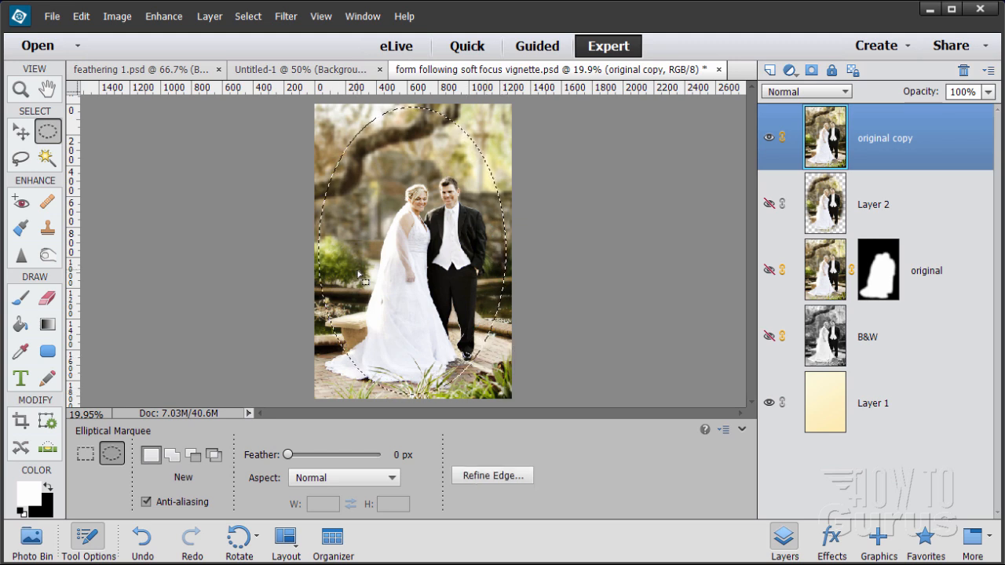
click(286, 17)
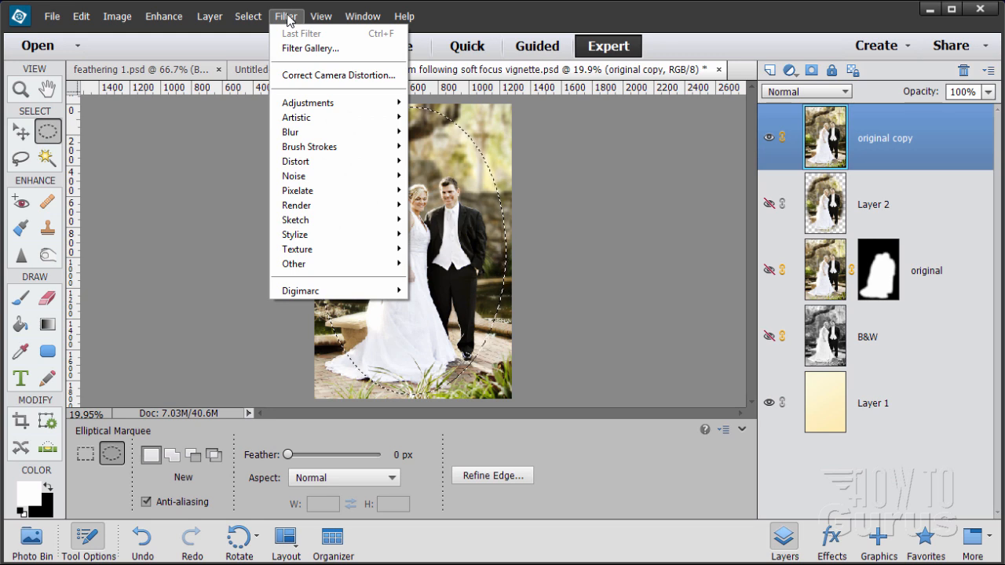
mouse_move(248, 18)
click(259, 160)
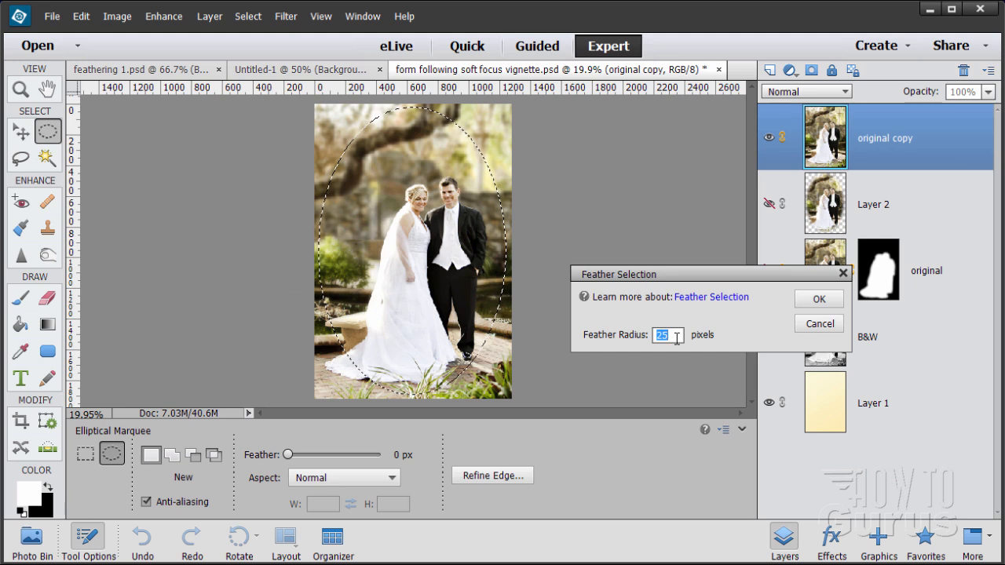
text(35)
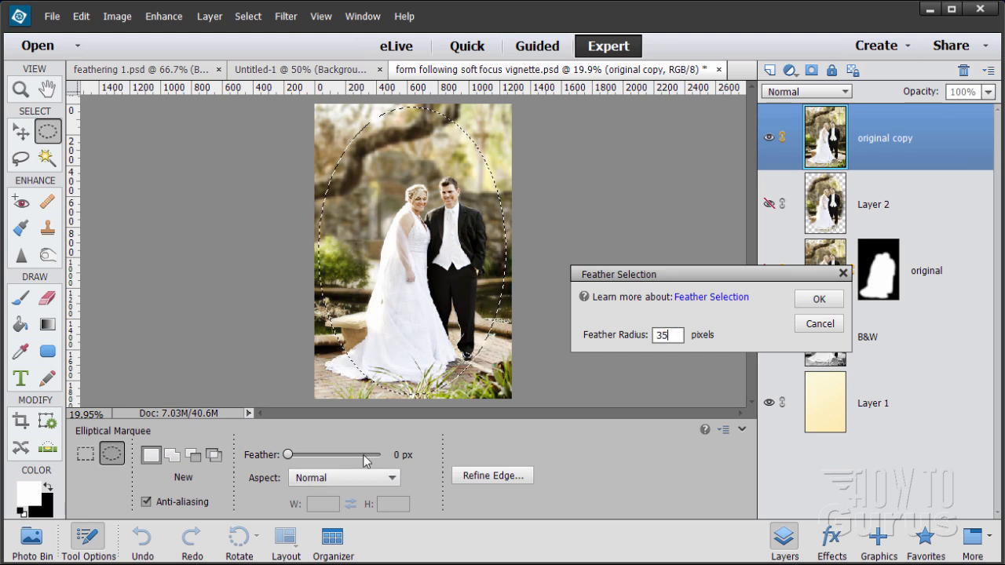
click(819, 300)
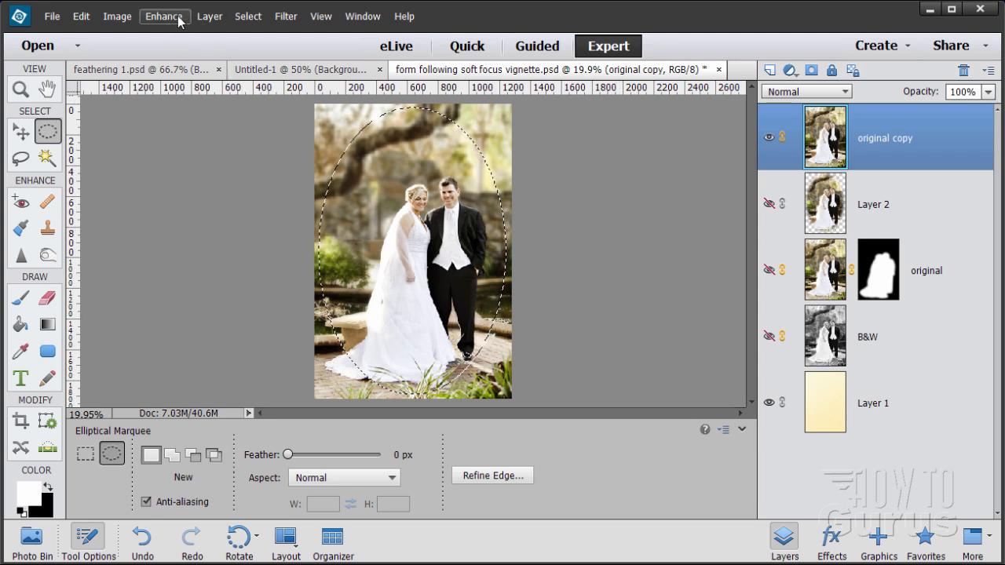
Copy the feathered selection to a new layer, and hide the original copy layer beneath it.
click(216, 17)
mouse_move(221, 37)
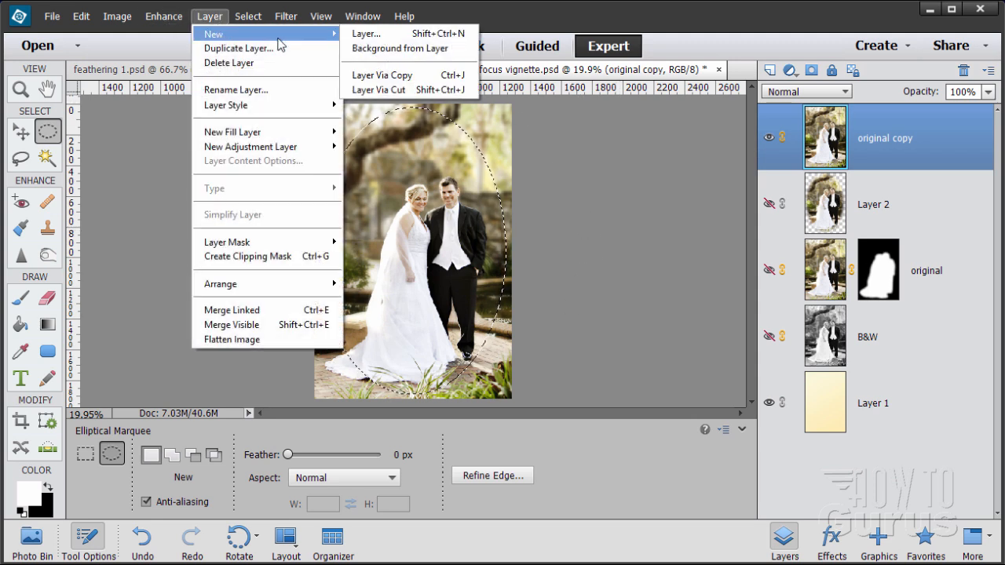
click(383, 76)
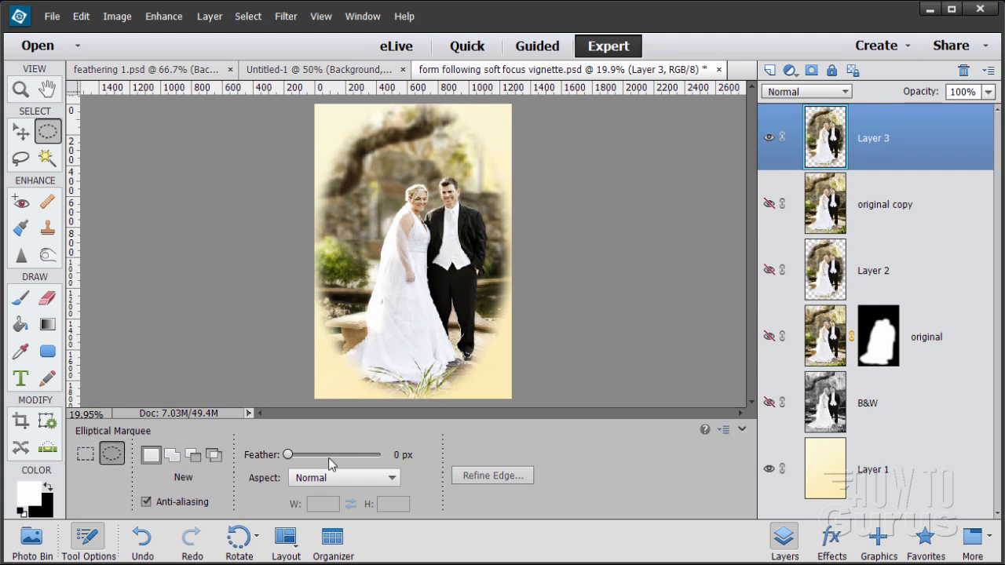
click(248, 16)
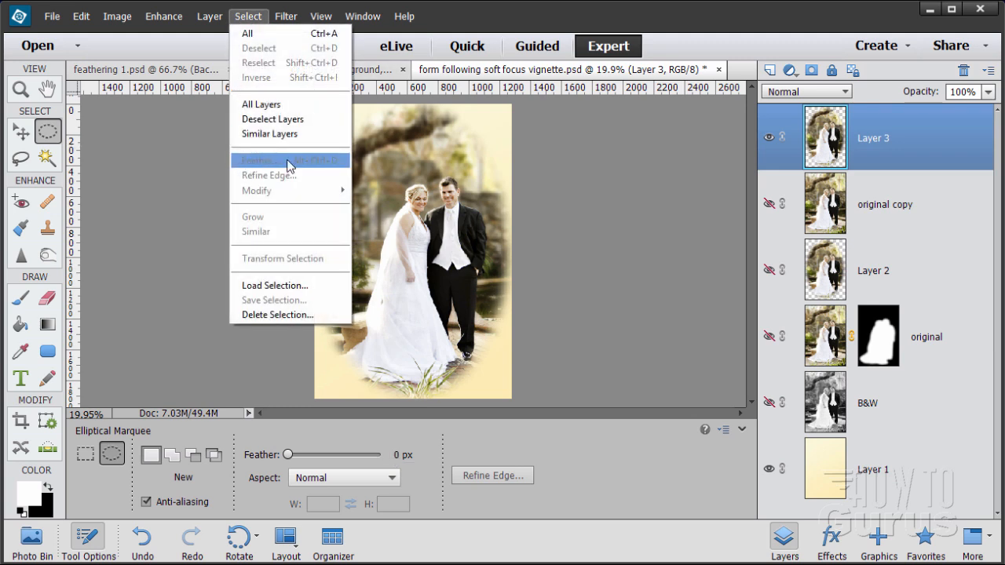
click(245, 16)
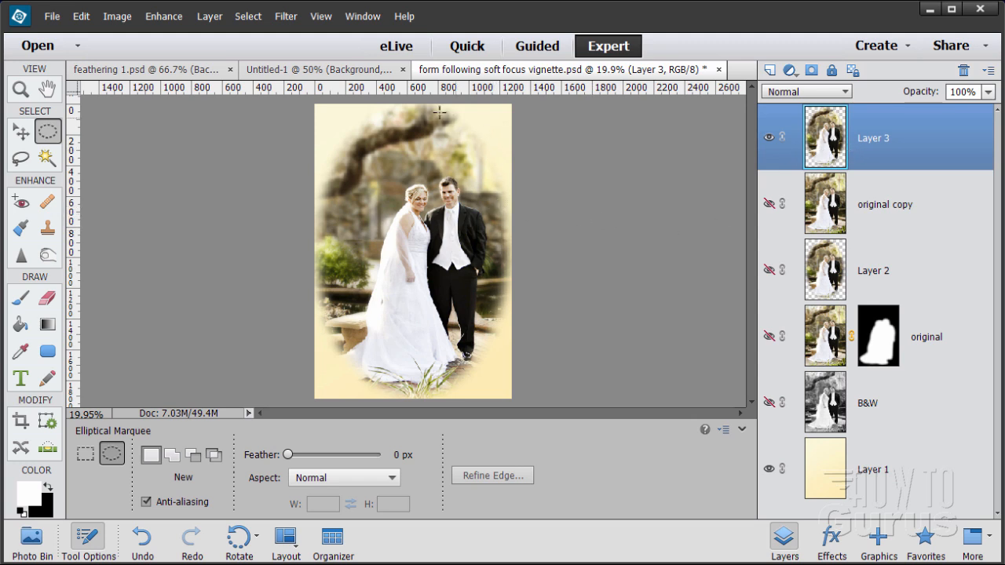
Hide Layer 3, show the original copy layer again, and move it above Layer 3.
click(769, 136)
click(769, 204)
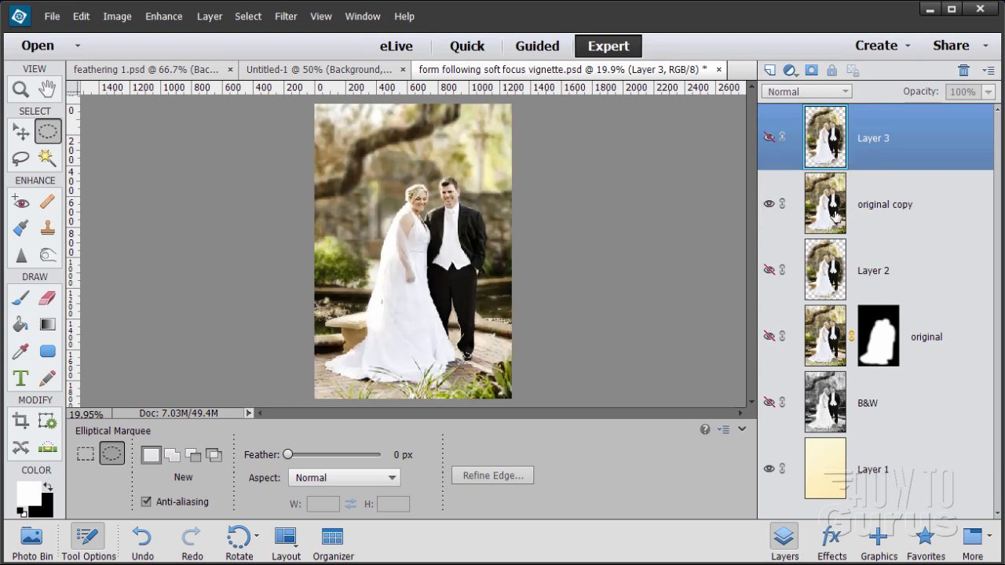
drag(829, 214, 840, 147)
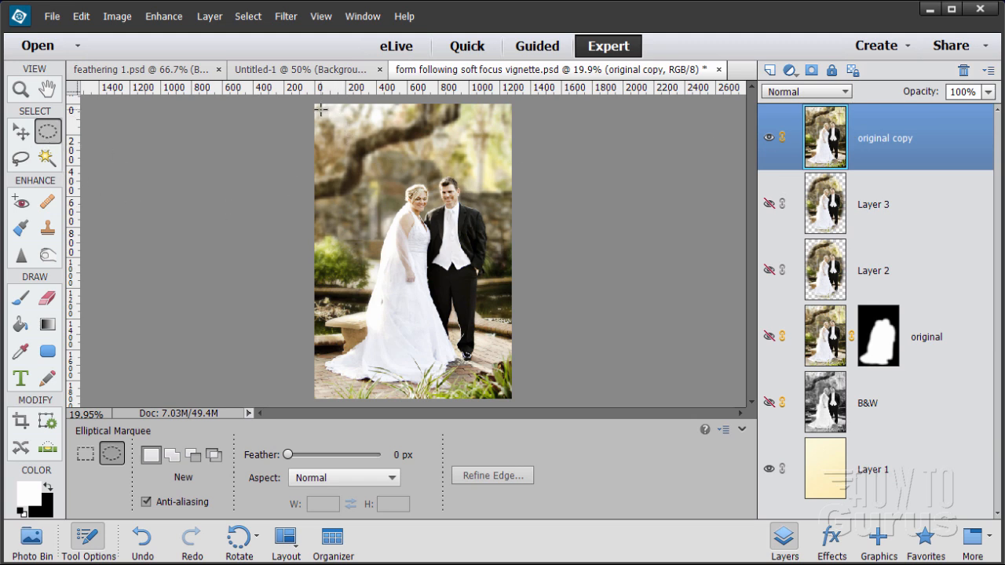
Draw an unfeathered elliptical selection around the couple, and turn it into a layer mask on the original copy layer.
drag(321, 110, 505, 391)
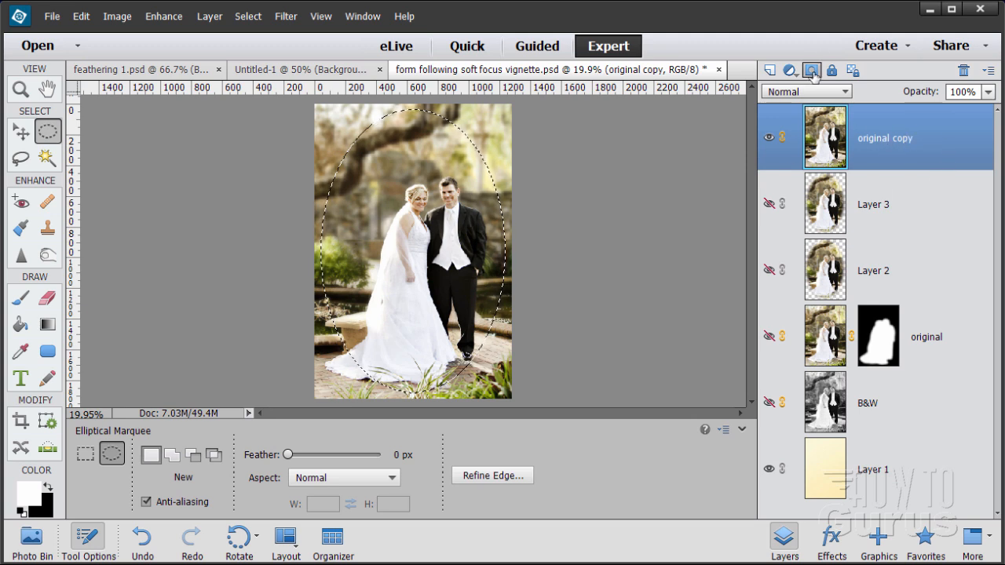
click(812, 74)
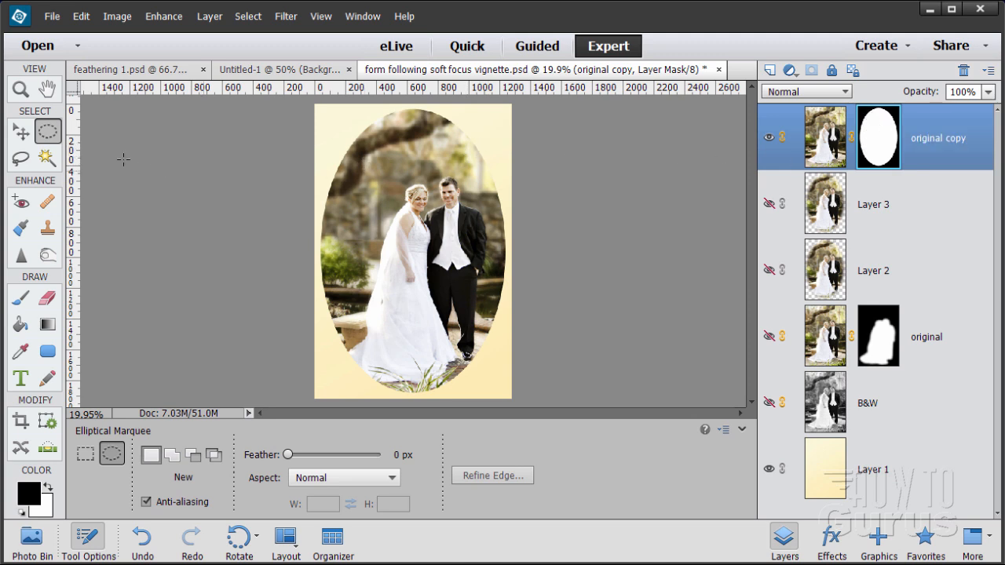
Apply a Gaussian Blur with a 35 pixel radius to the elliptical layer mask.
click(21, 131)
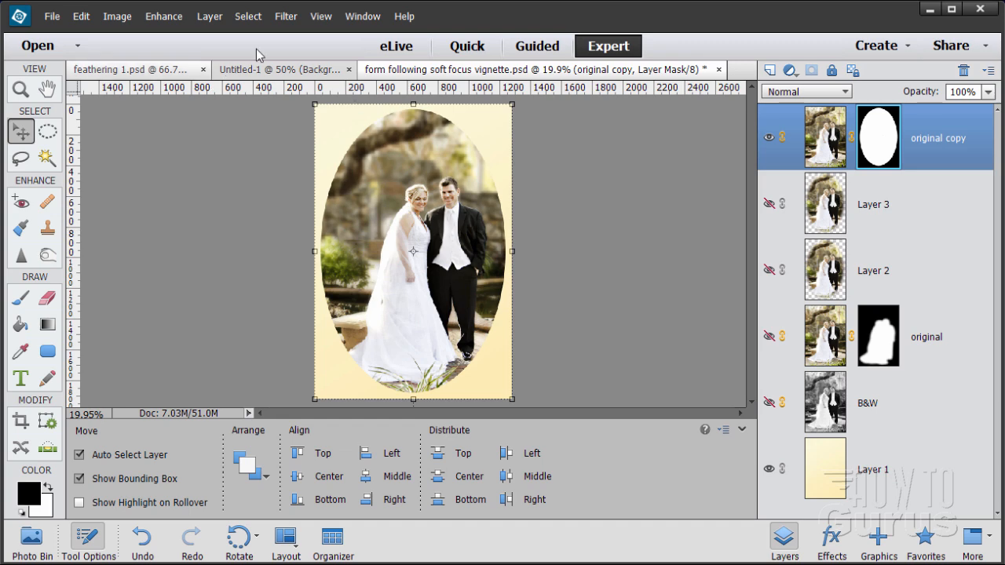
click(285, 17)
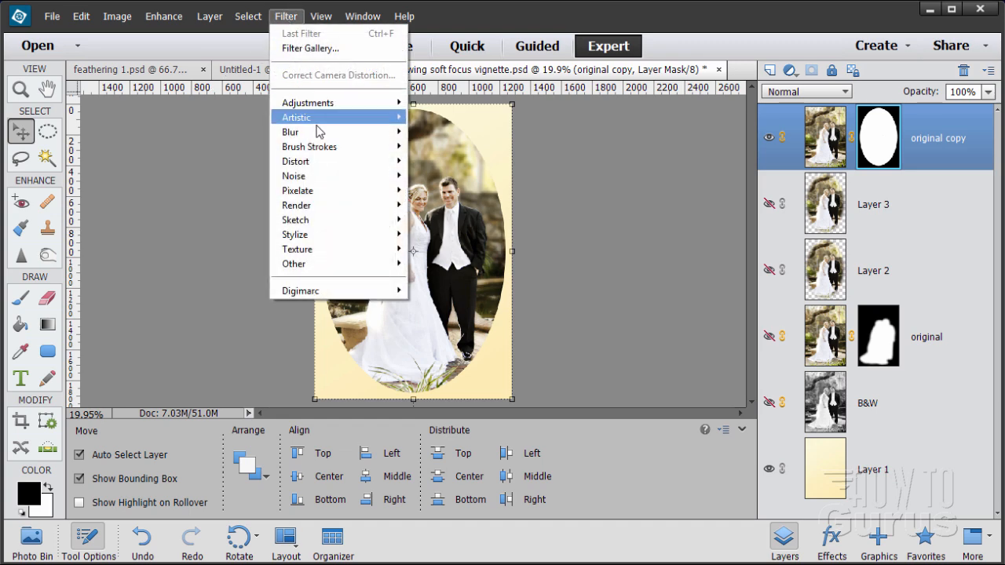
mouse_move(316, 131)
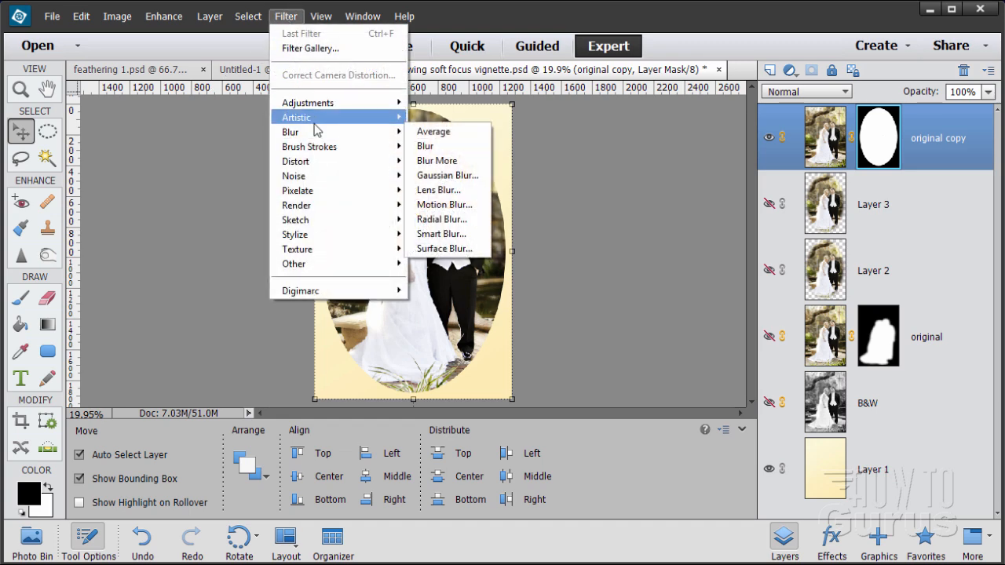
click(460, 177)
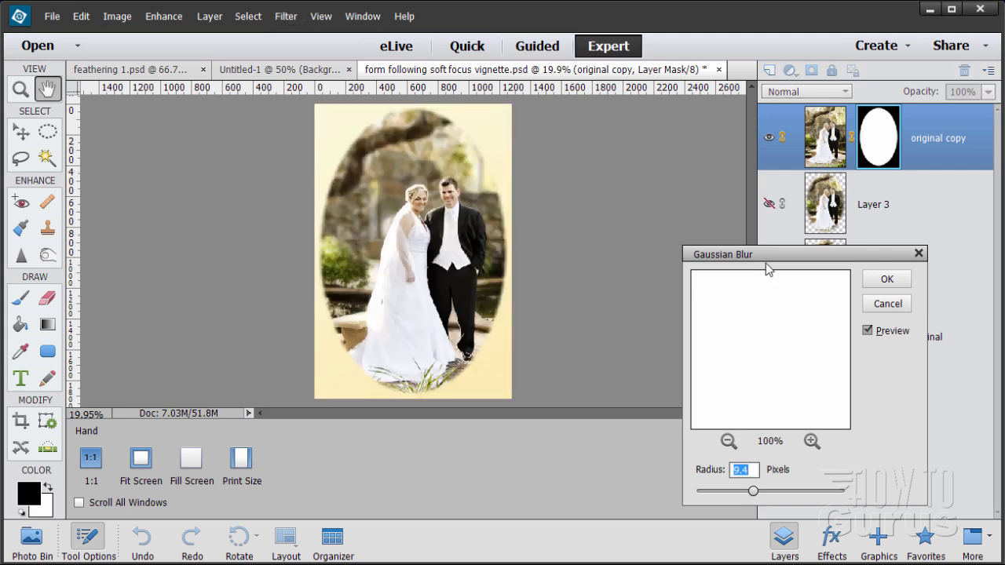
drag(744, 256, 626, 151)
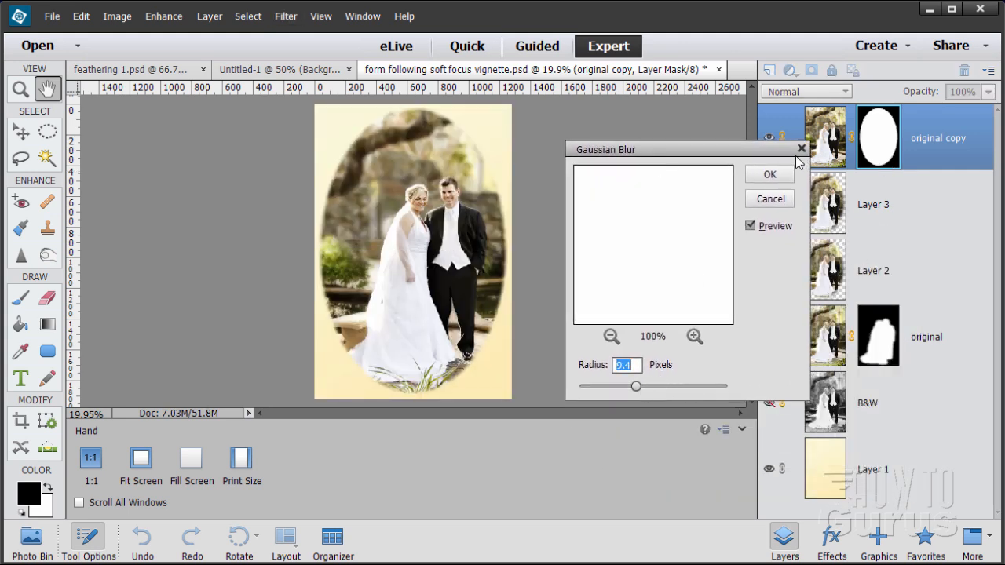
drag(795, 154, 754, 153)
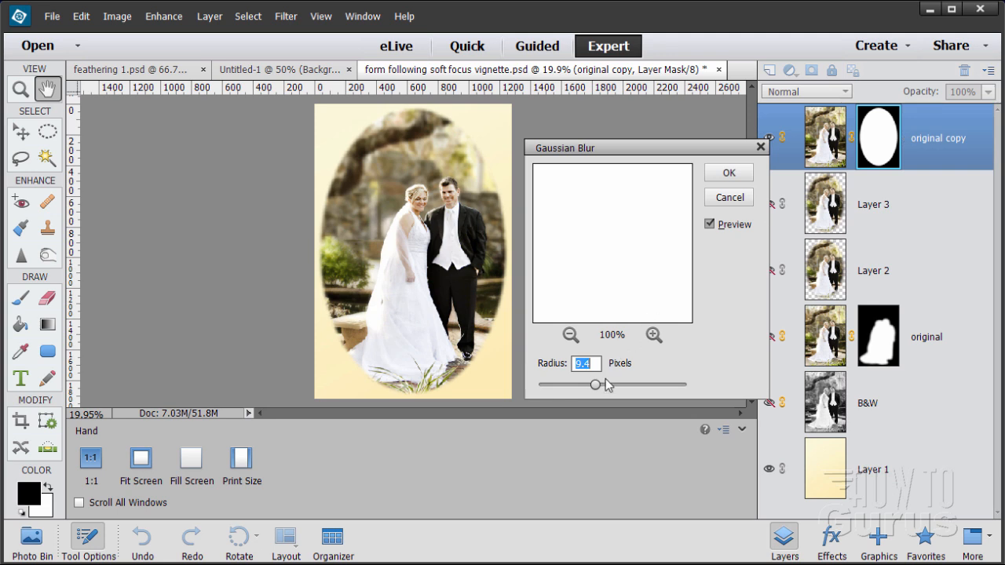
drag(593, 389, 620, 389)
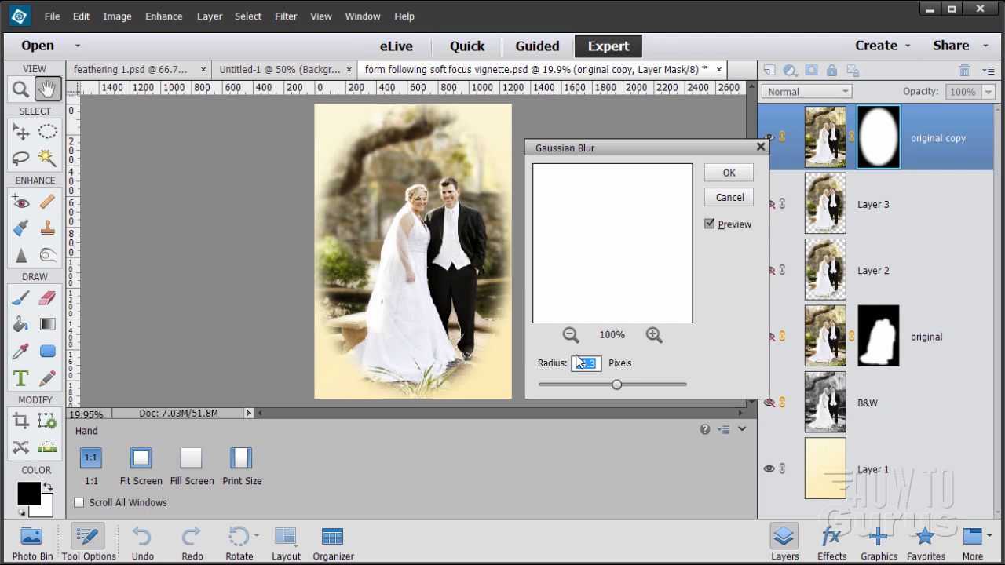
text(30)
key(BackSpace)
text(5)
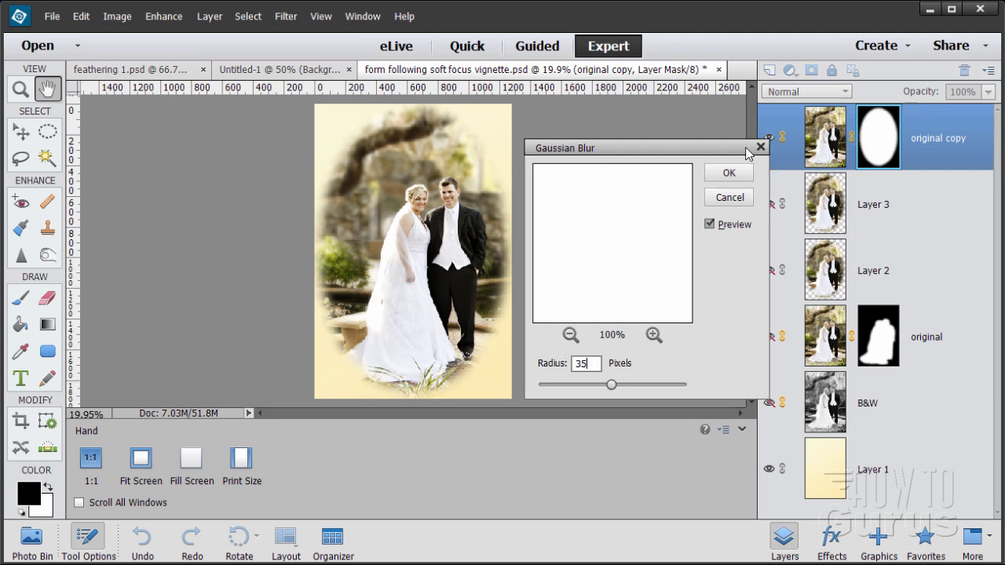
drag(724, 156, 697, 150)
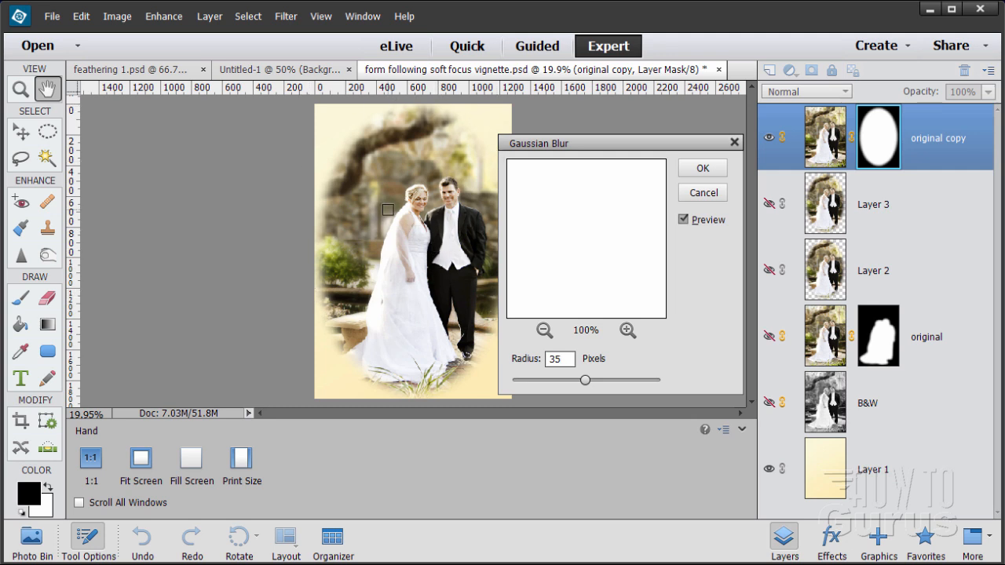
click(702, 168)
key(v)
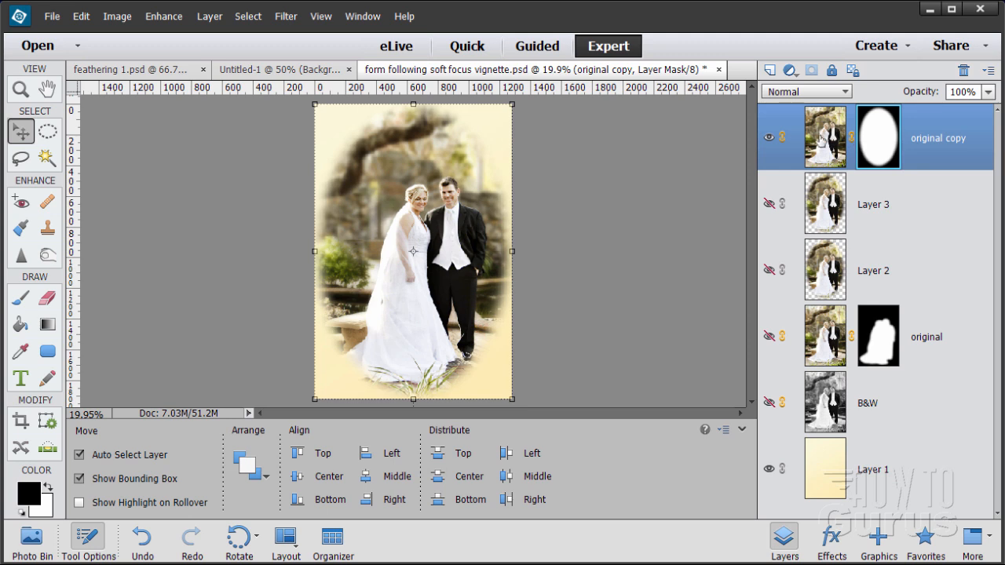
Return to the Elliptical Marquee tool.
click(259, 17)
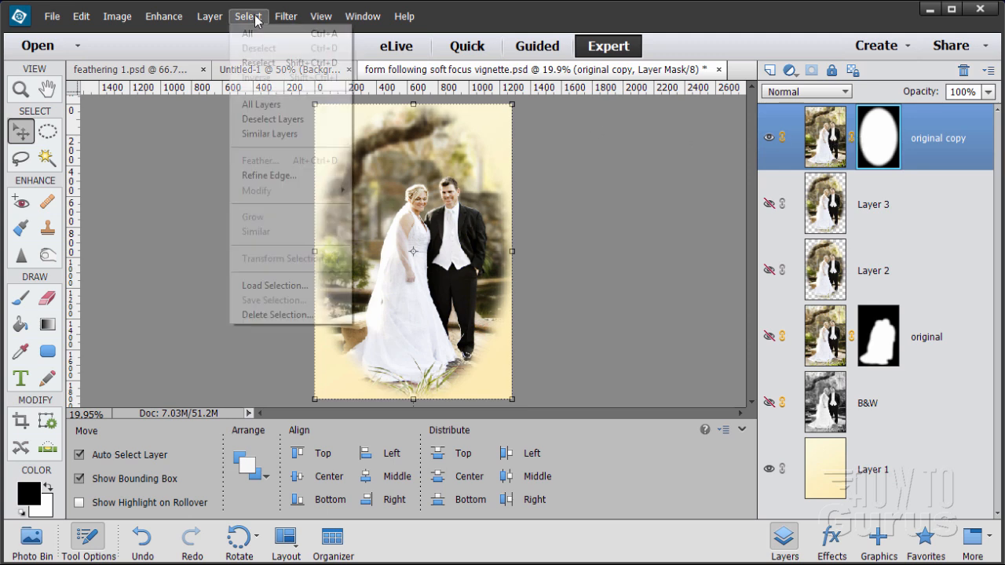
click(187, 146)
click(48, 132)
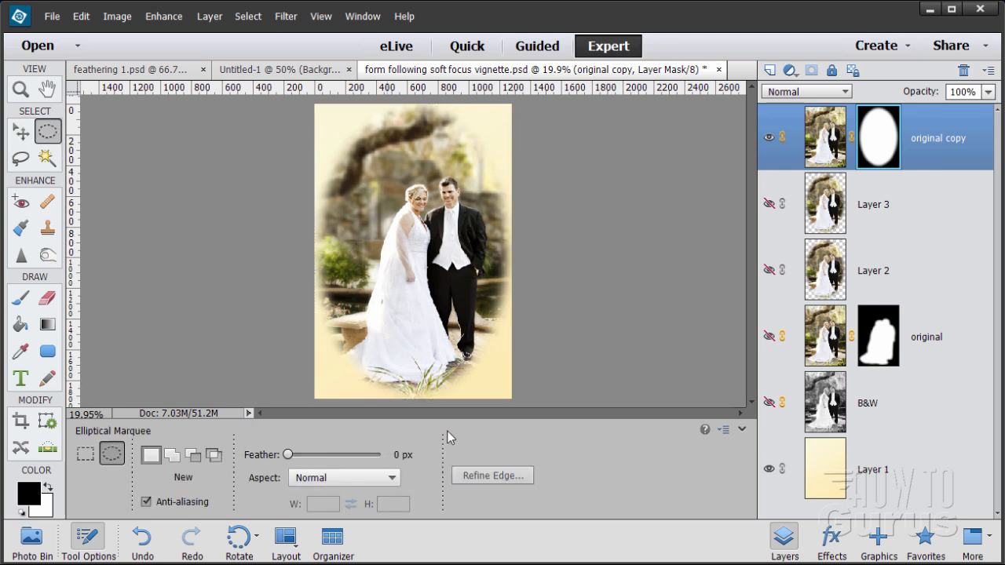
Hide the original copy layer, and compare the Layer 3 and Layer 2 vignettes one at a time, leaving Layer 3 visible.
click(769, 137)
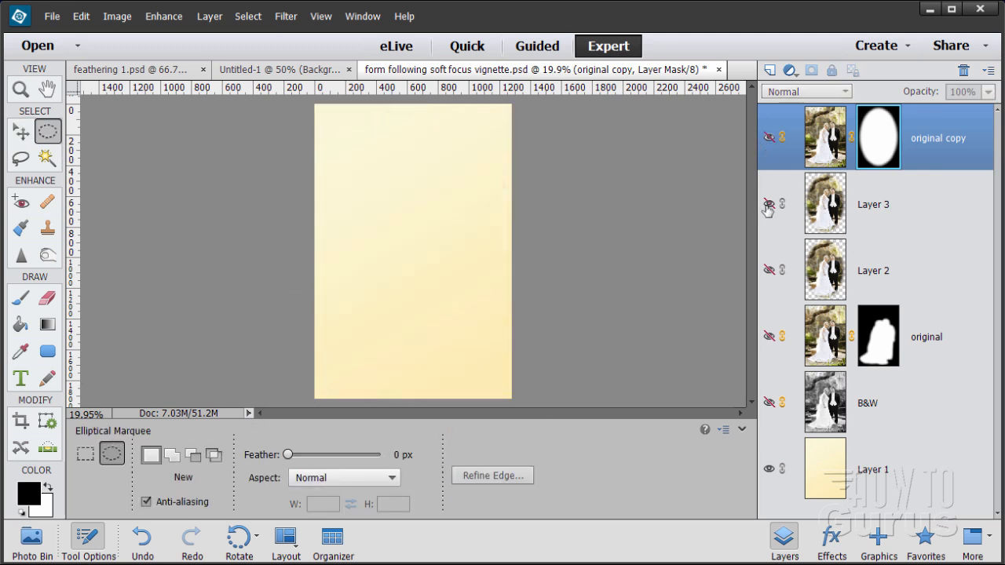
click(768, 205)
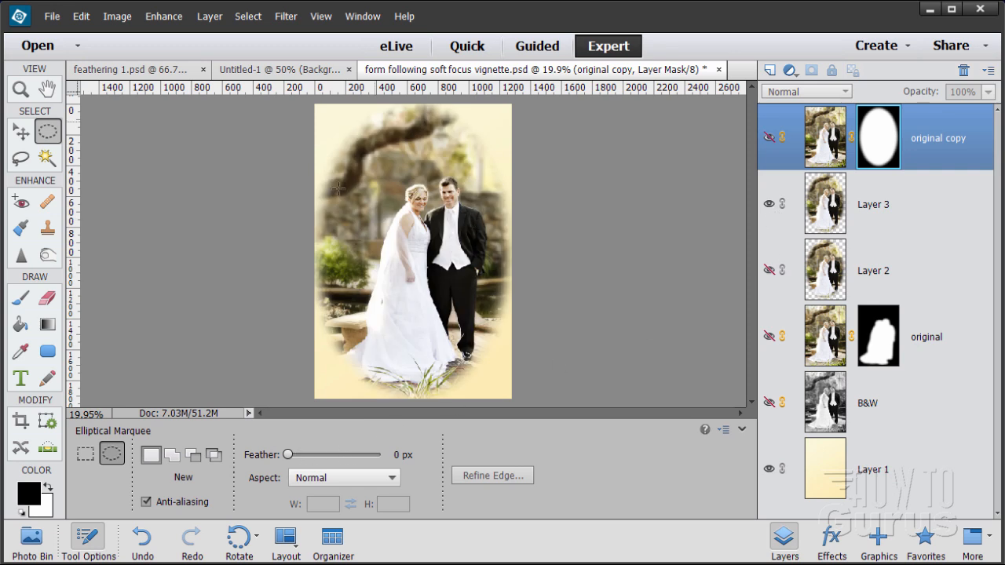
click(769, 204)
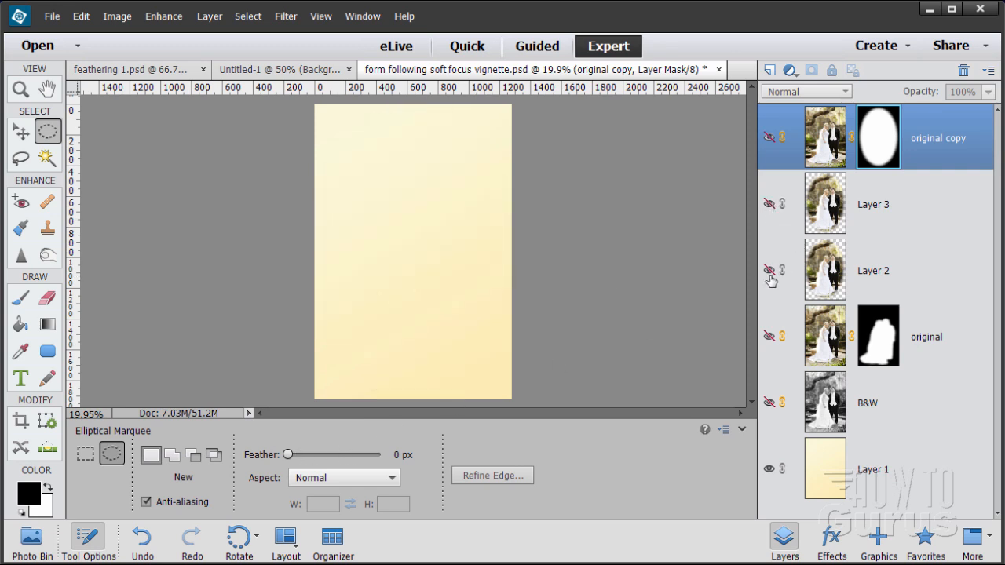
click(769, 270)
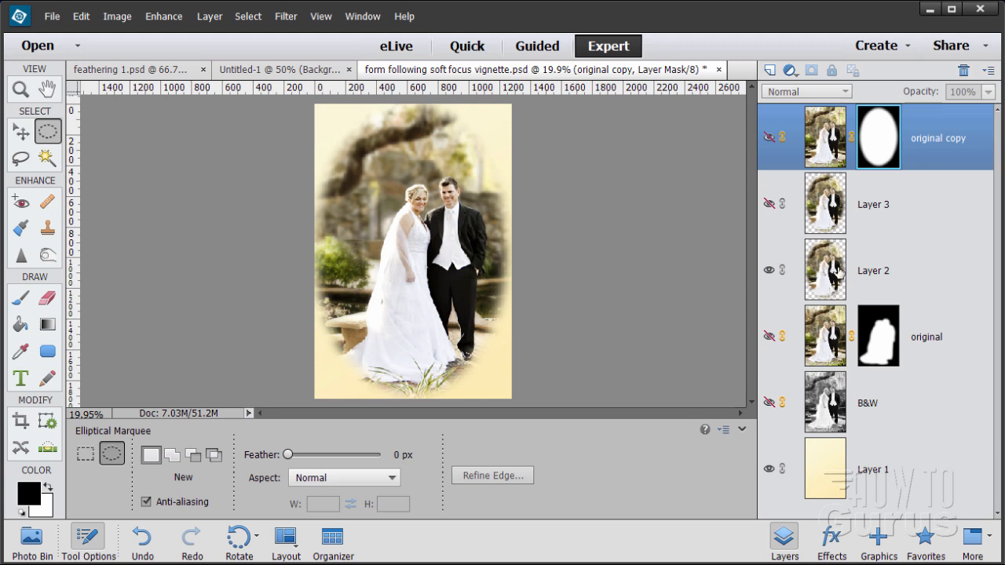
click(770, 271)
click(769, 204)
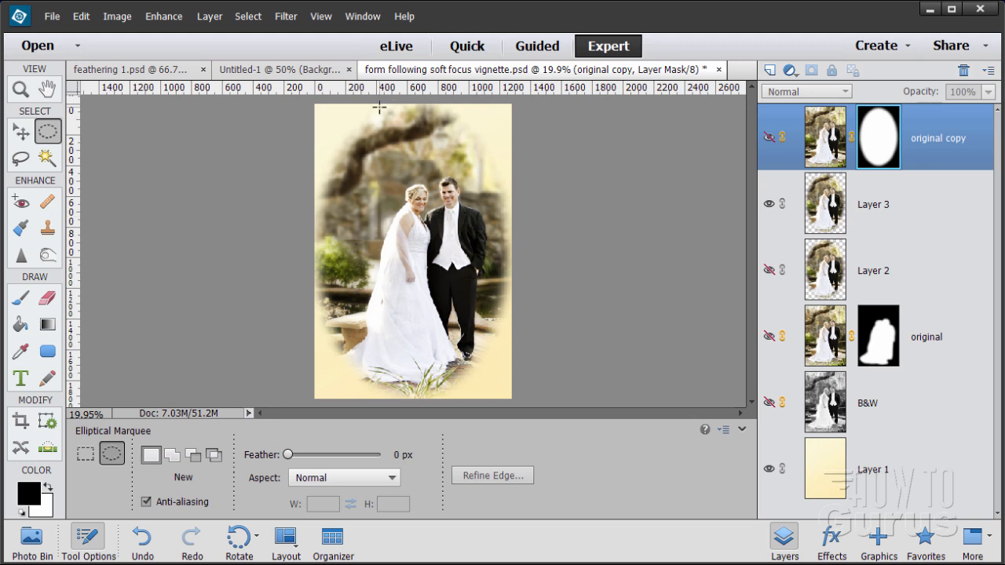
click(246, 17)
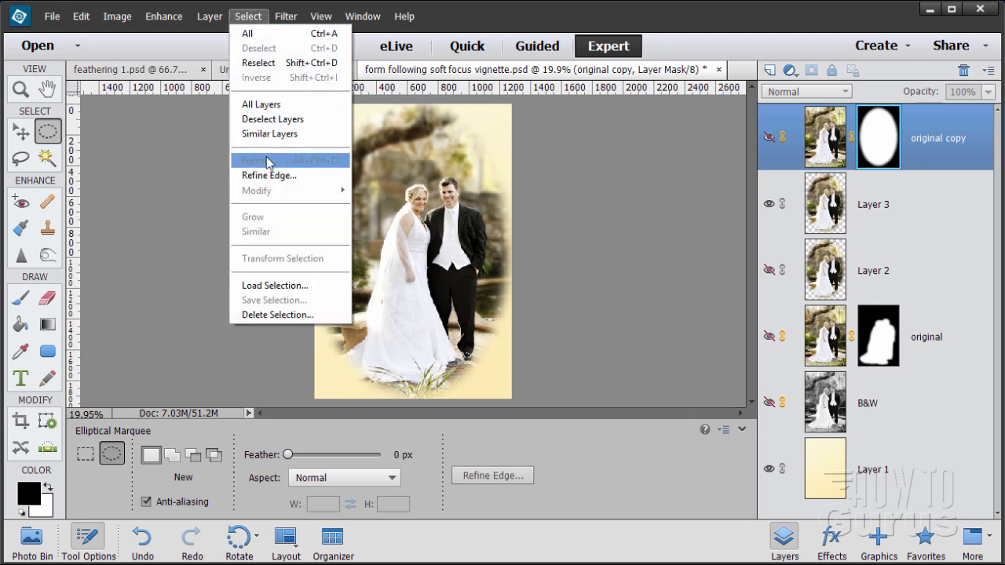
click(251, 15)
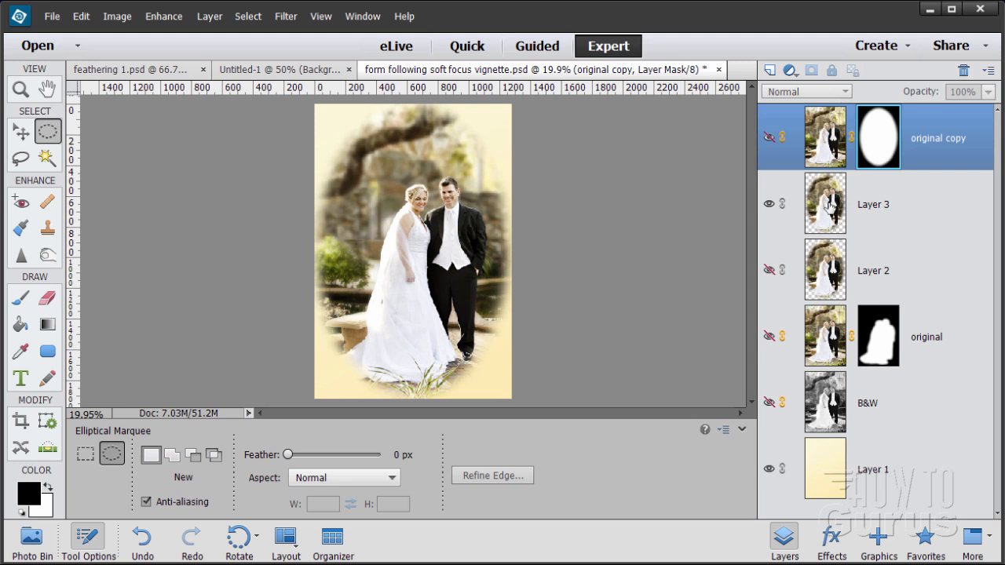
Show the original copy layer instead of Layer 3, and replace its mask with one from a new unfeathered elliptical selection around the couple.
click(769, 205)
click(769, 136)
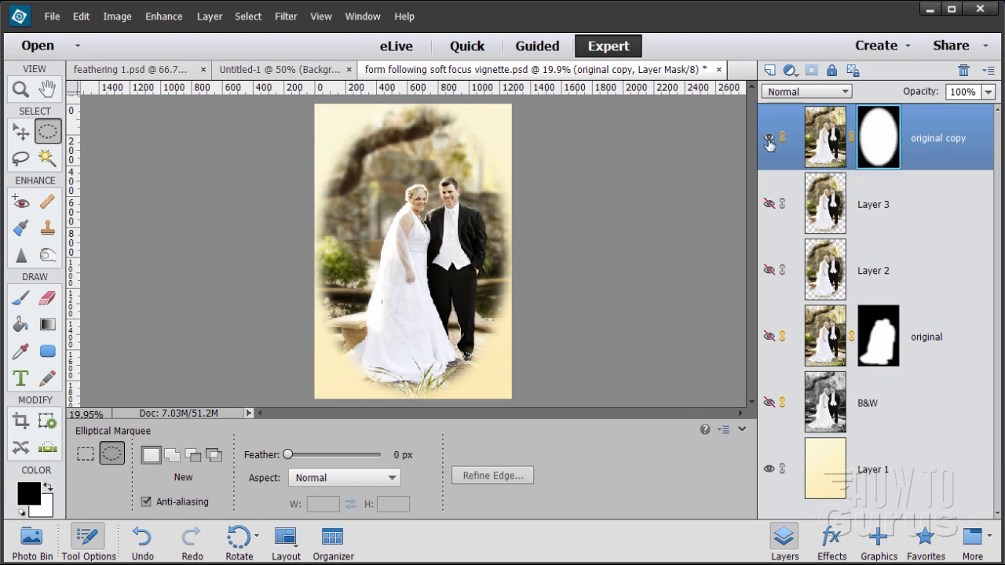
right_click(874, 140)
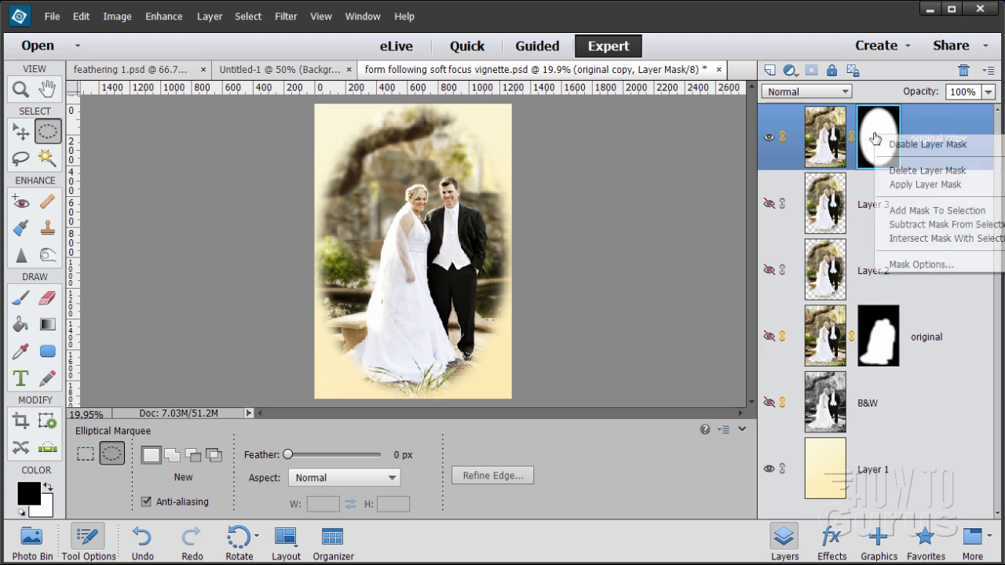
click(923, 171)
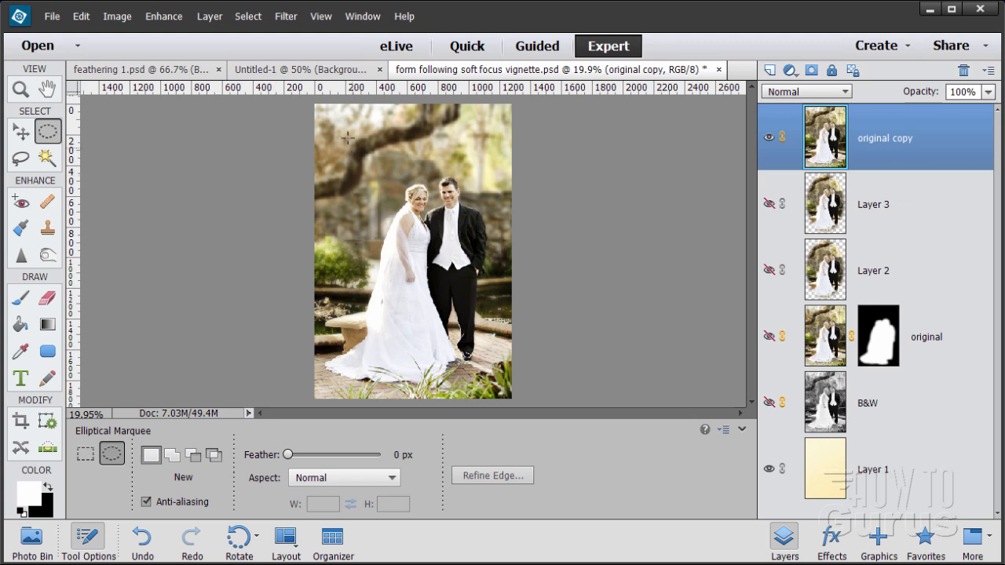
drag(321, 110, 507, 399)
click(811, 71)
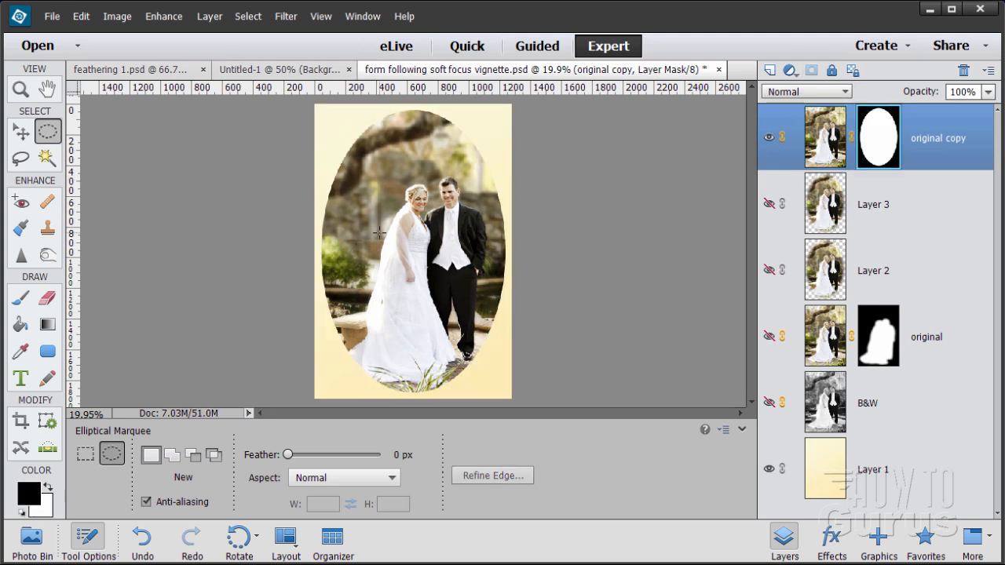
Apply a Gaussian Blur with a 25 pixel radius to the new elliptical mask on the original copy layer.
click(288, 17)
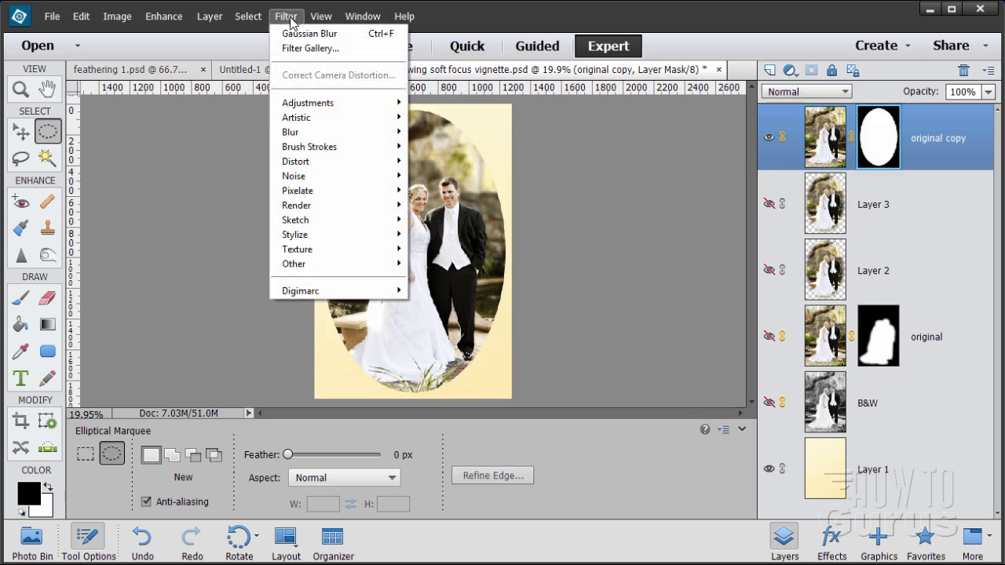
mouse_move(337, 132)
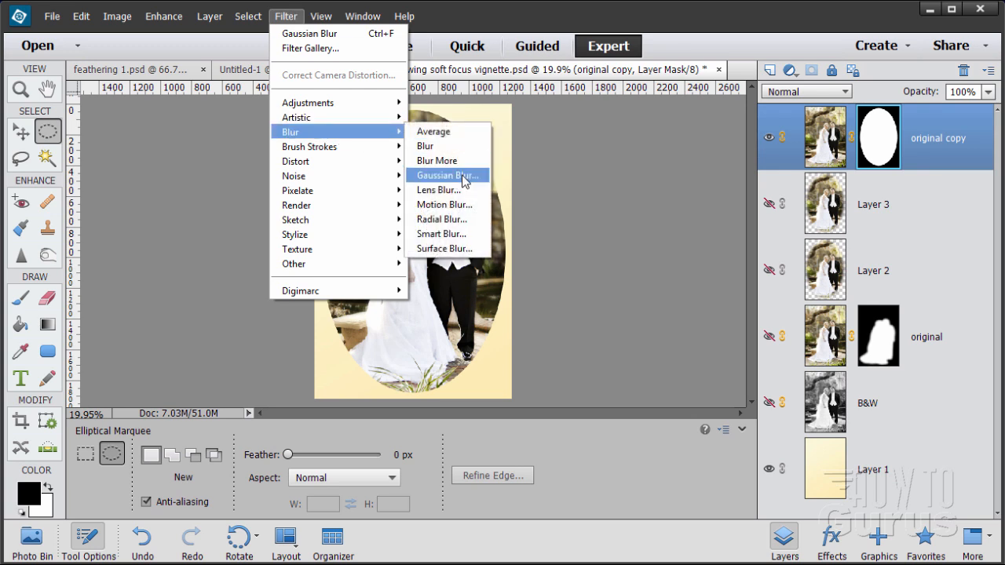
click(452, 173)
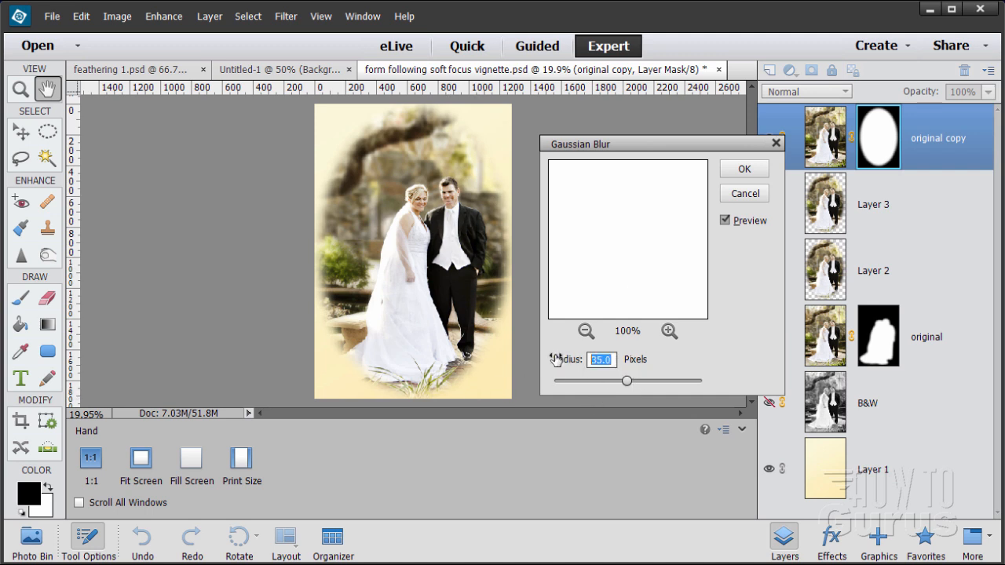
text(25)
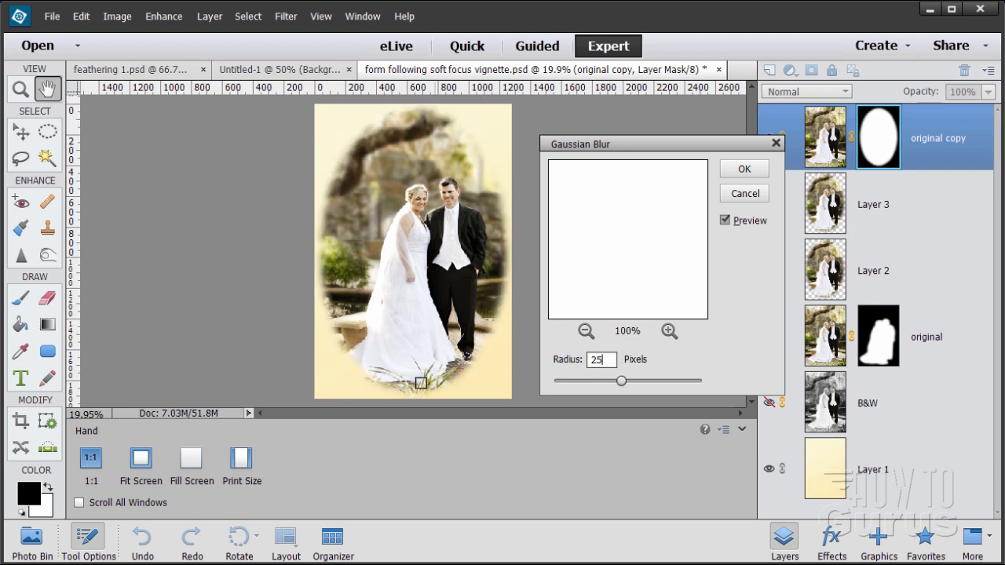
click(743, 169)
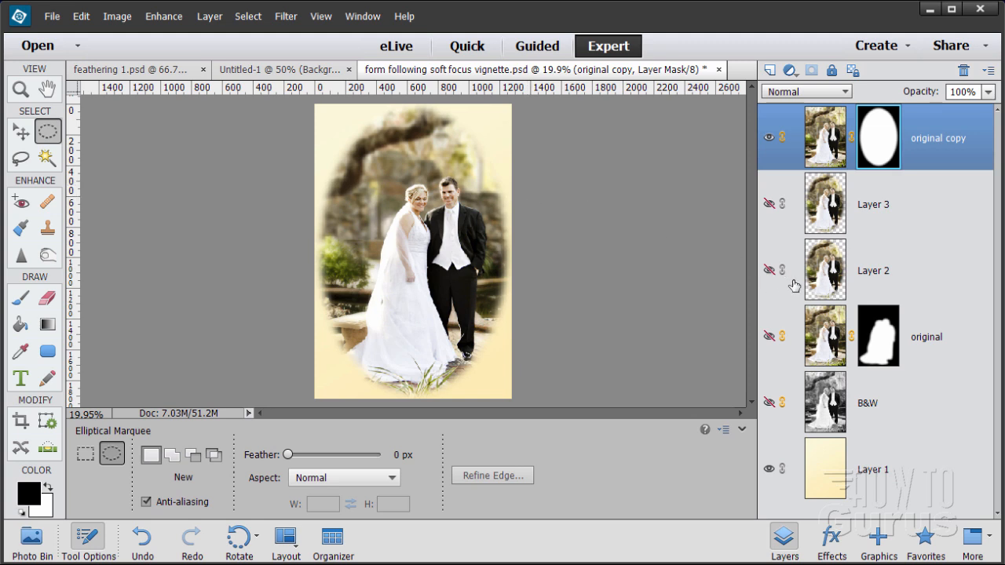
Display the original layer's form-following vignette in place of the original copy layer, and show it over the B&W layer.
click(768, 139)
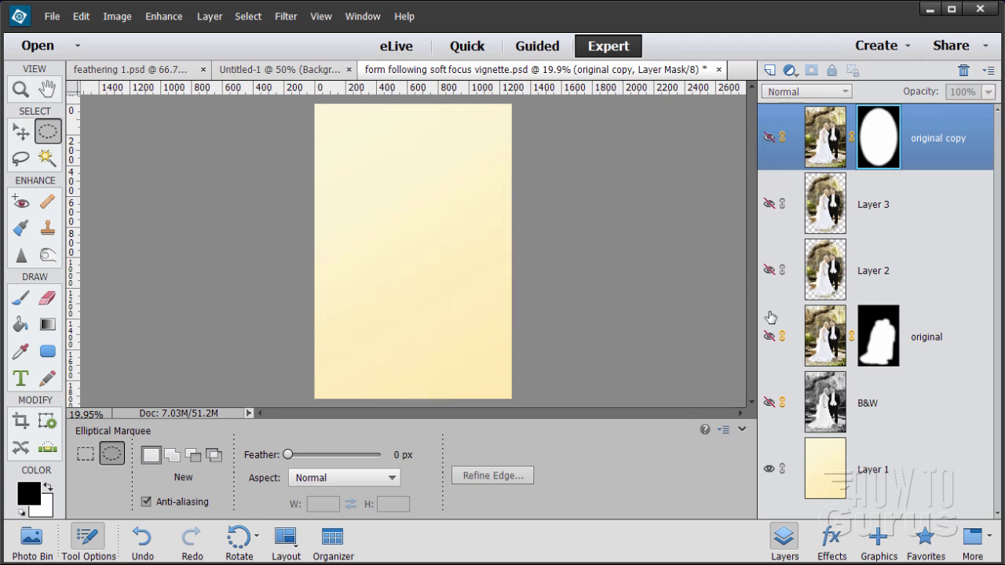
click(769, 337)
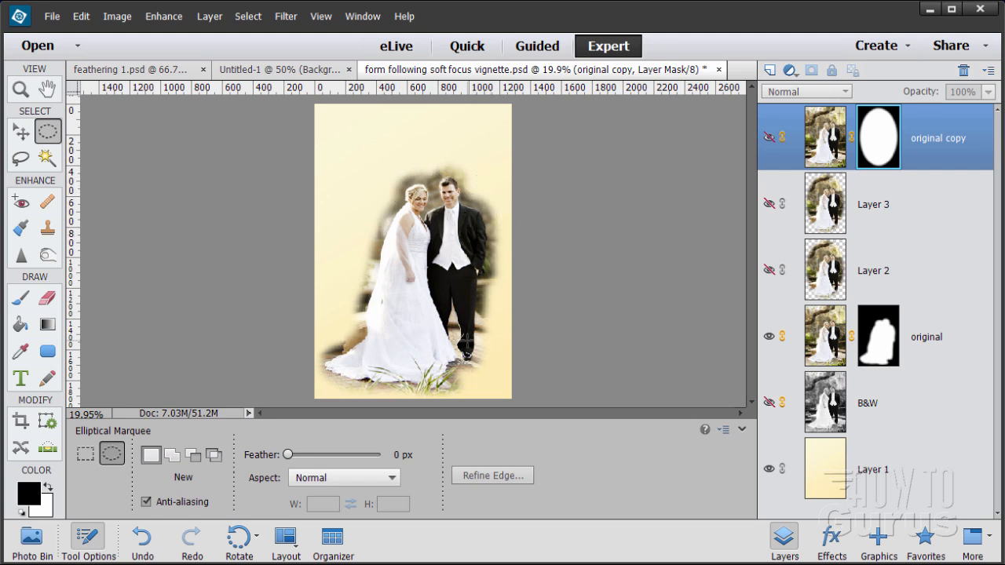
click(20, 160)
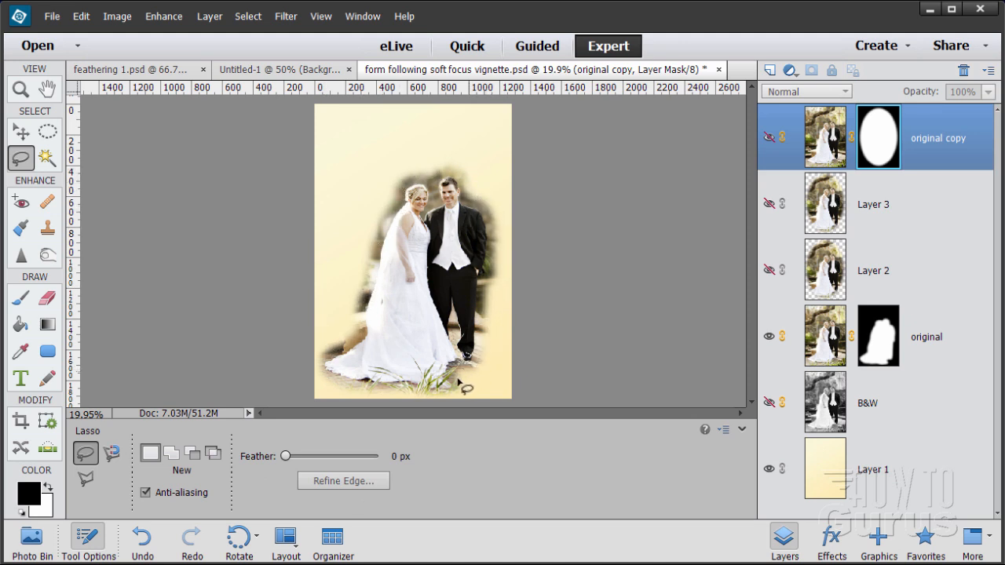
click(879, 347)
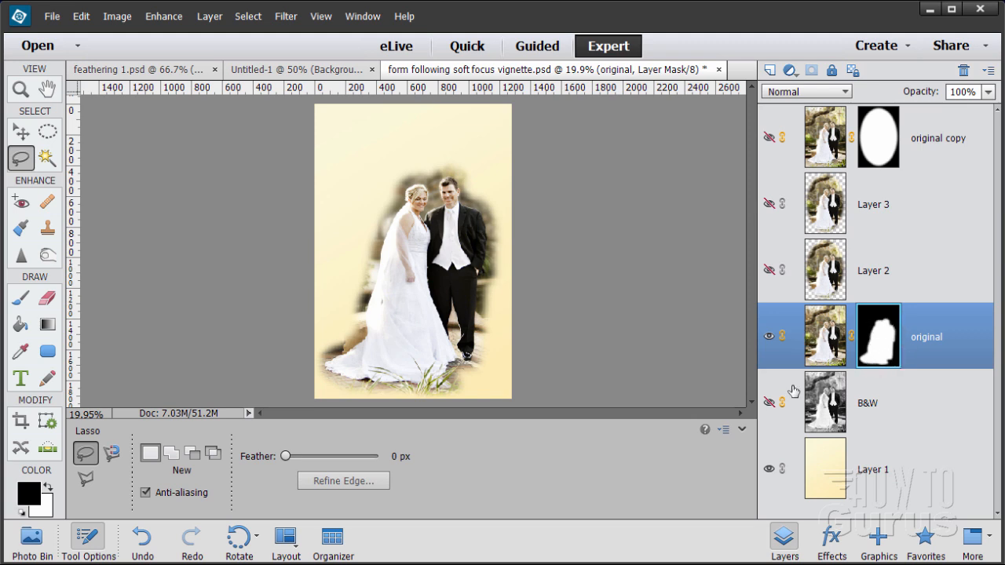
click(769, 402)
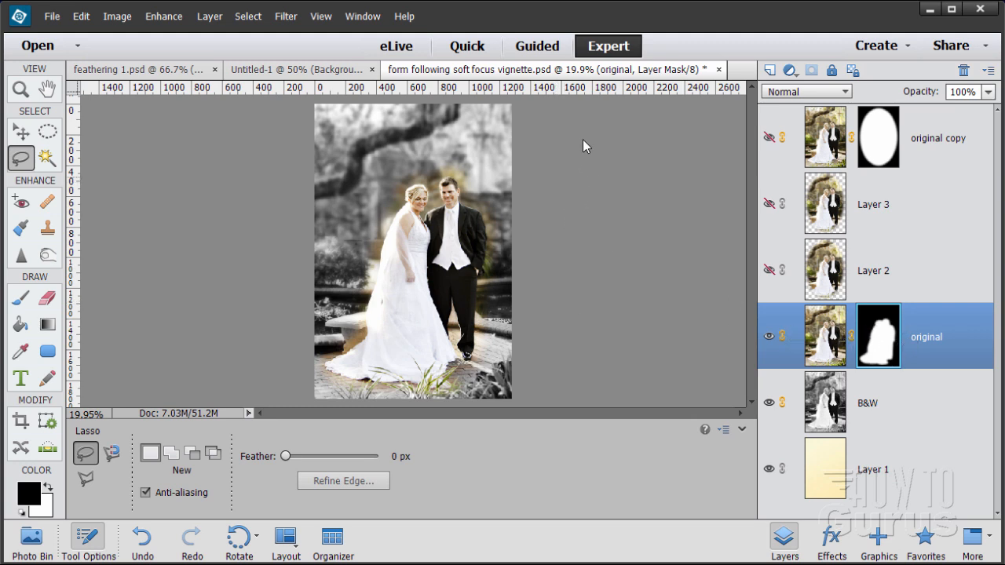
Close the form following soft focus vignette document, and in Untitled-1 hide the Background and show Layer 2 and Layer 4.
click(718, 69)
click(506, 239)
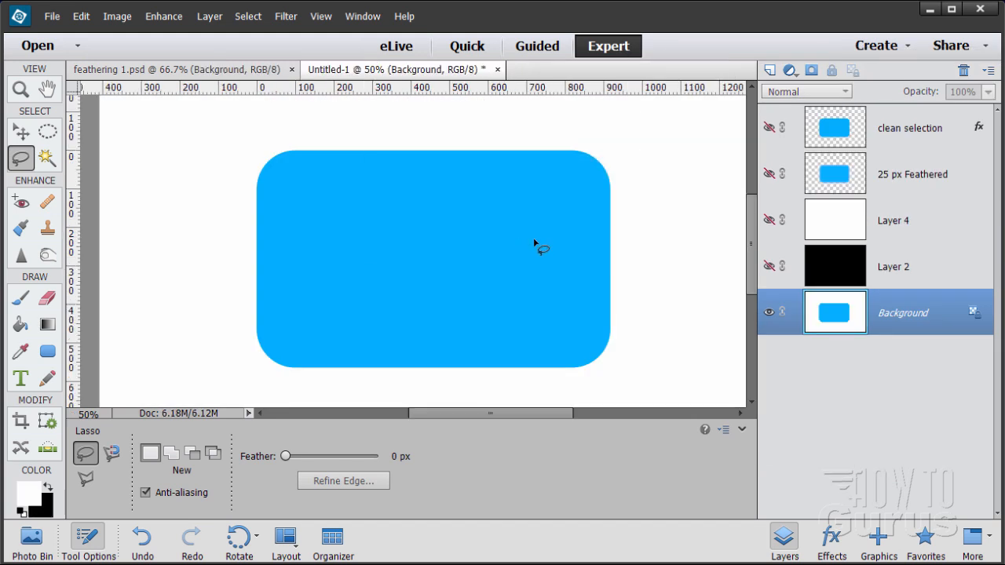
click(23, 132)
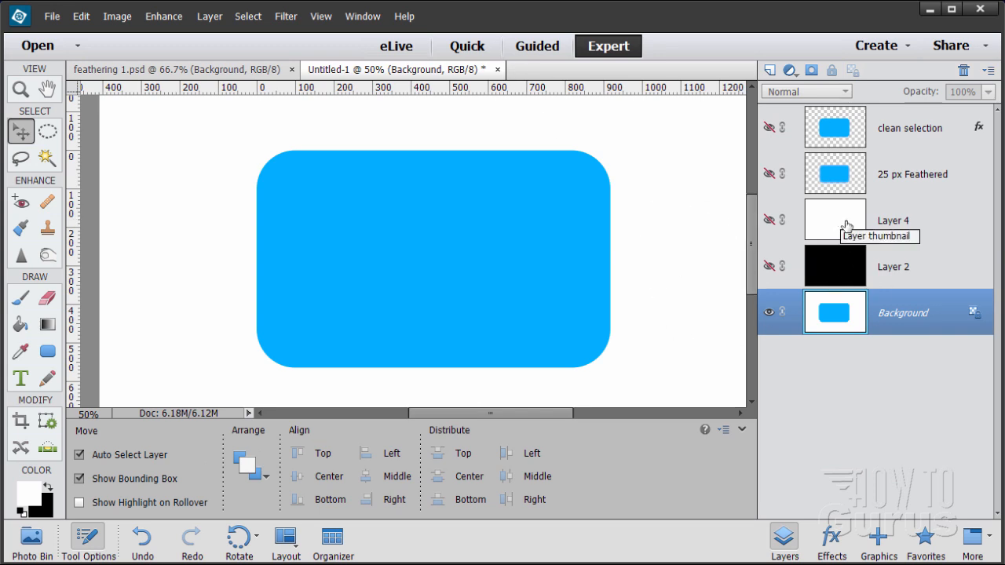
click(769, 314)
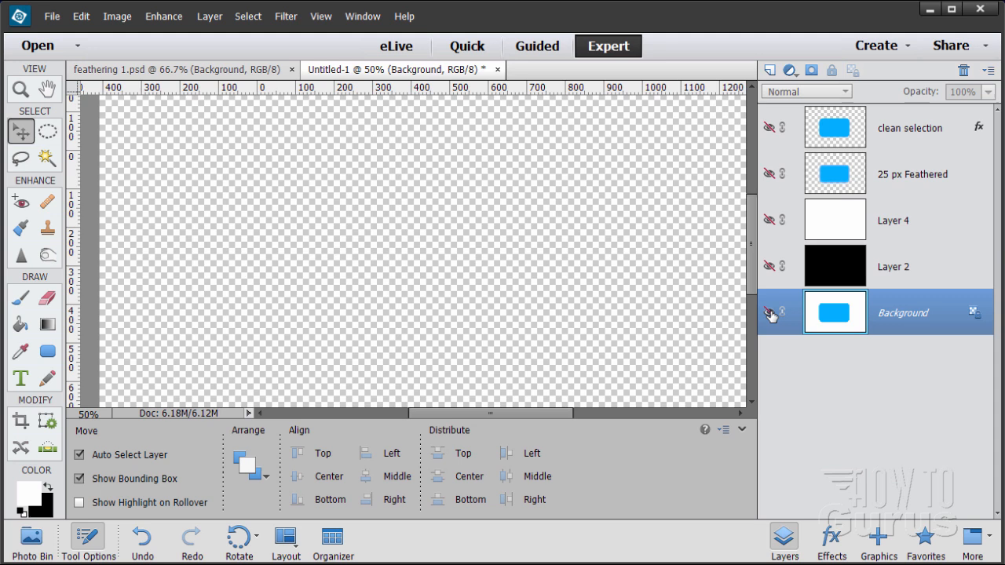
click(770, 267)
click(770, 221)
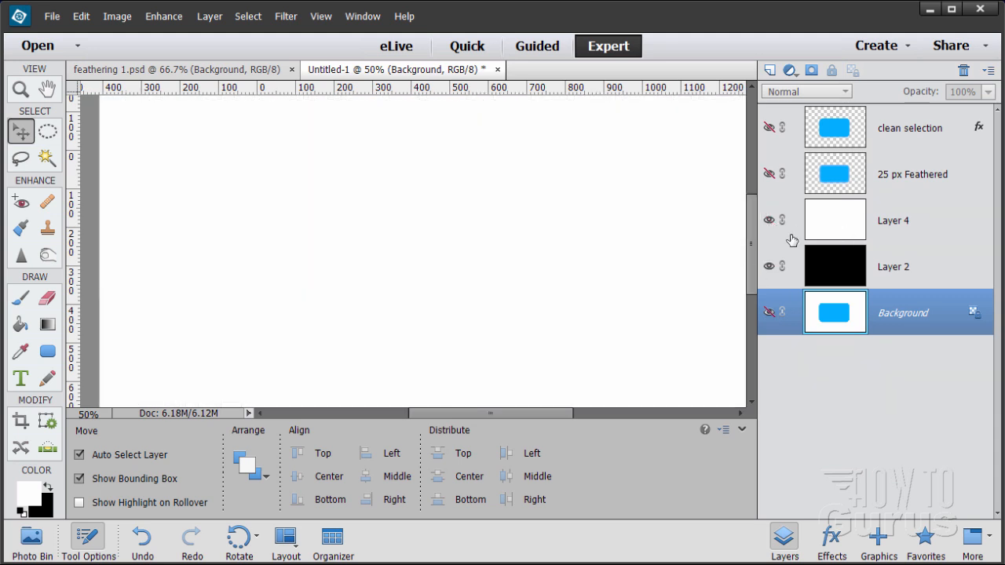
Draw an unfeathered elliptical selection across most of the canvas, and turn it into a layer mask on Layer 4.
click(324, 17)
click(342, 90)
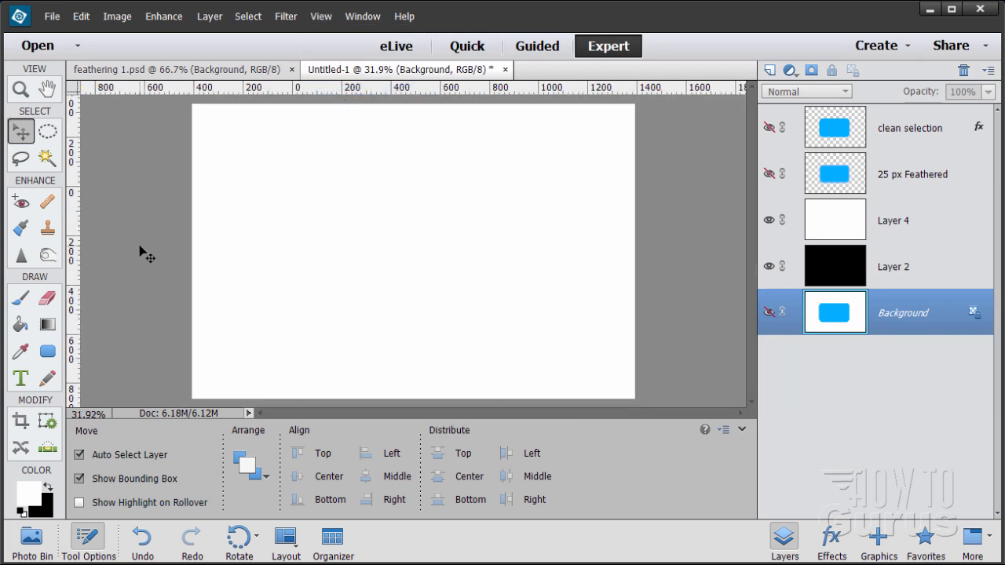
click(48, 134)
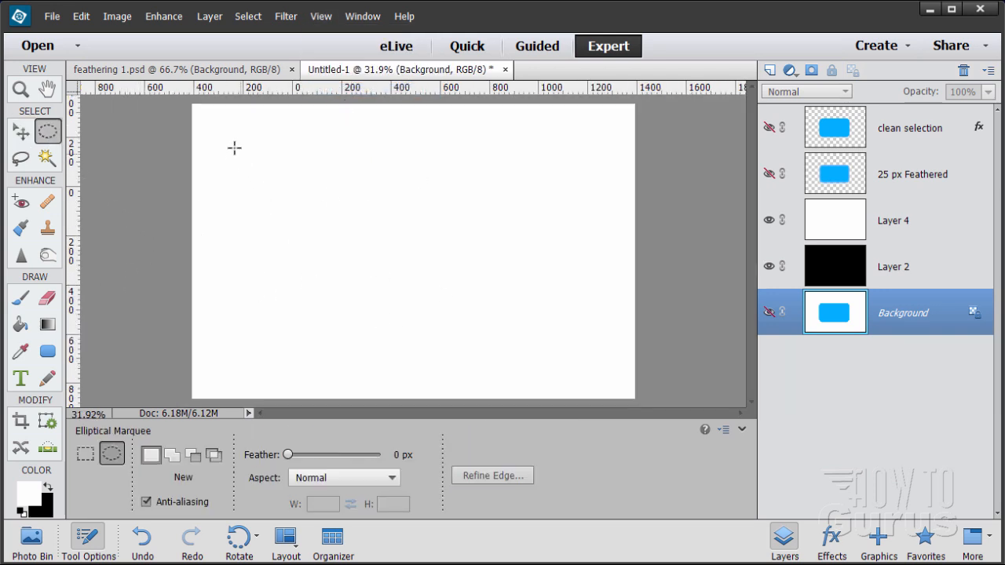
drag(219, 129, 607, 382)
click(834, 229)
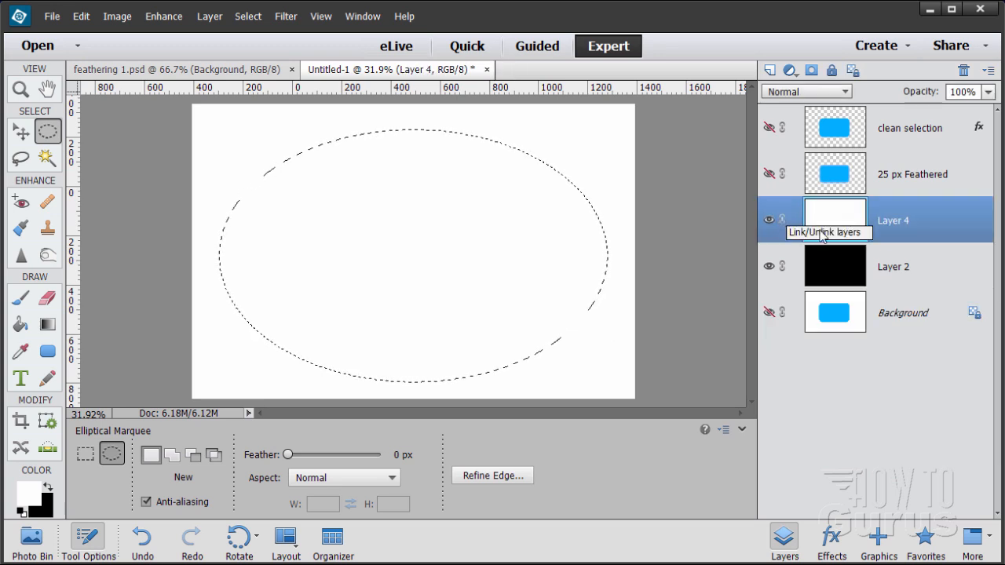
click(835, 227)
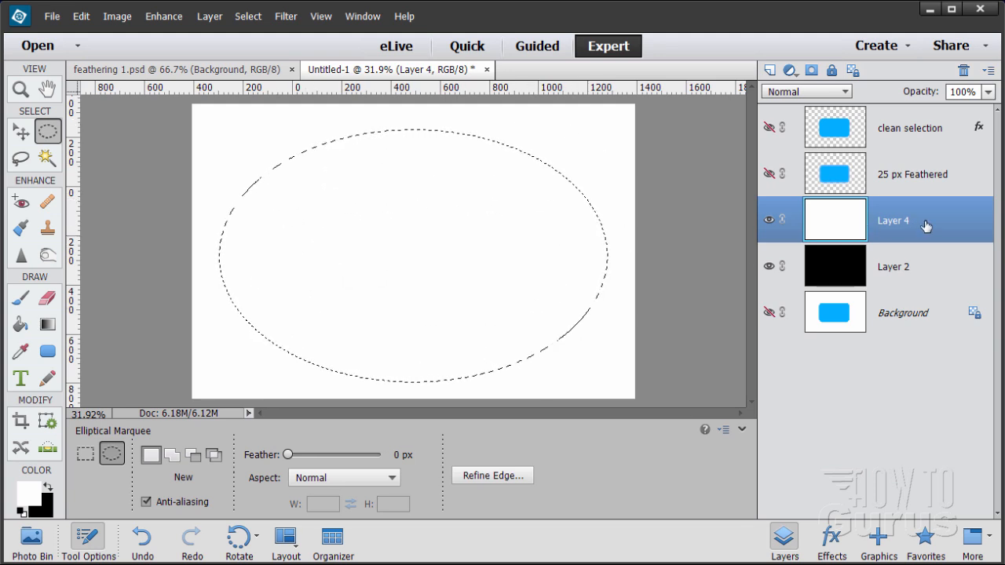
click(813, 69)
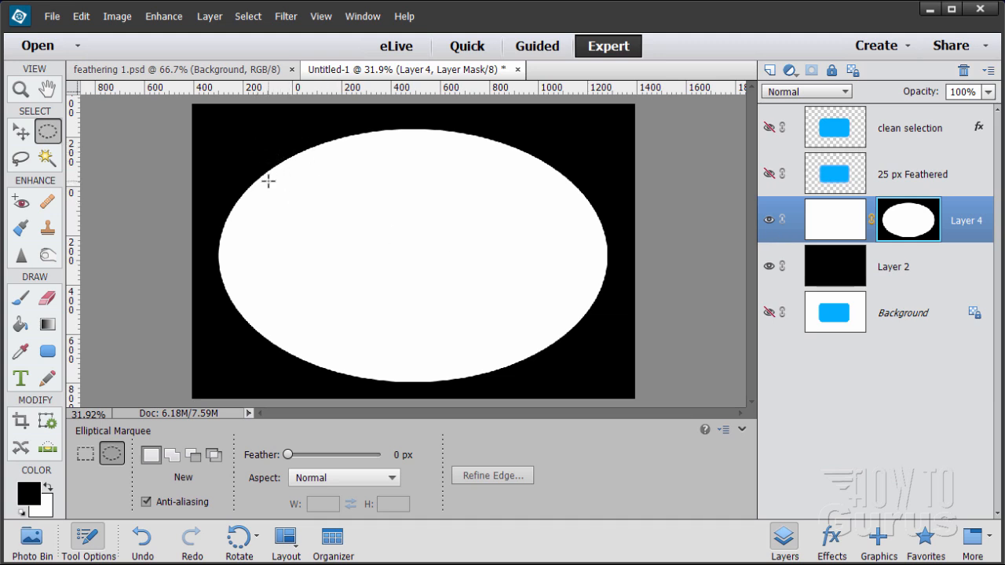
Place a vertical guide against the left edge of the white ellipse, and return to the Move tool.
click(21, 90)
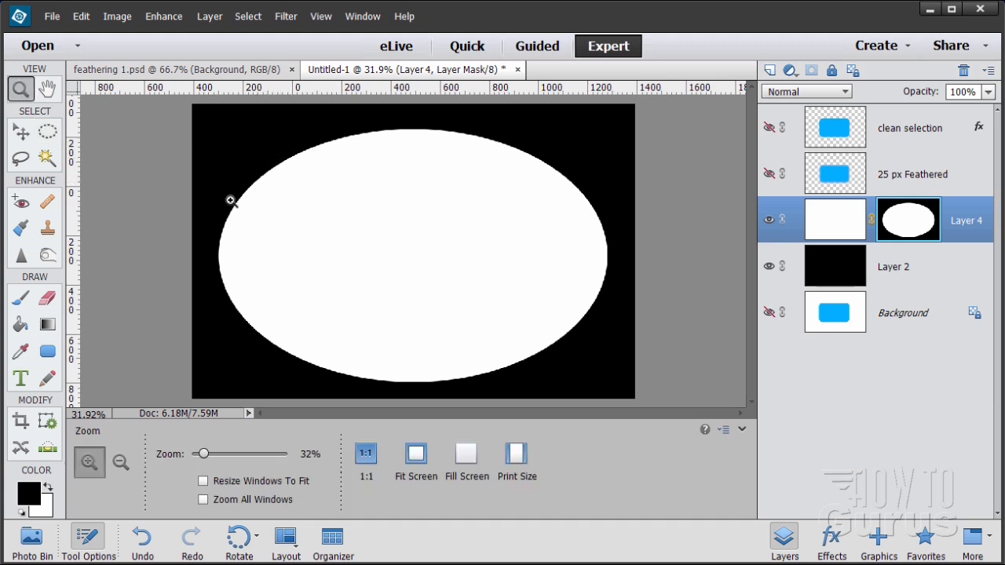
click(213, 267)
click(213, 267)
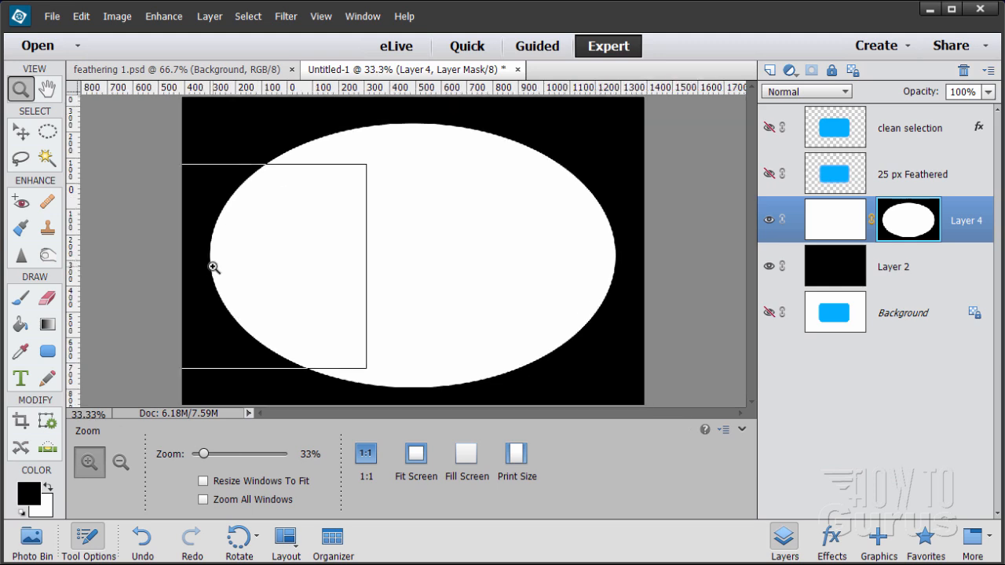
click(192, 269)
click(193, 266)
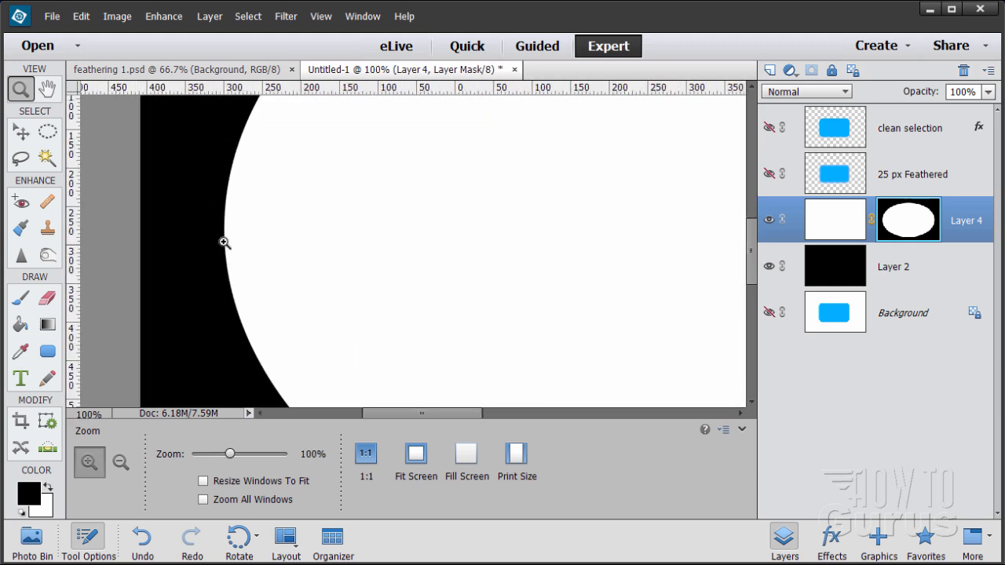
click(225, 243)
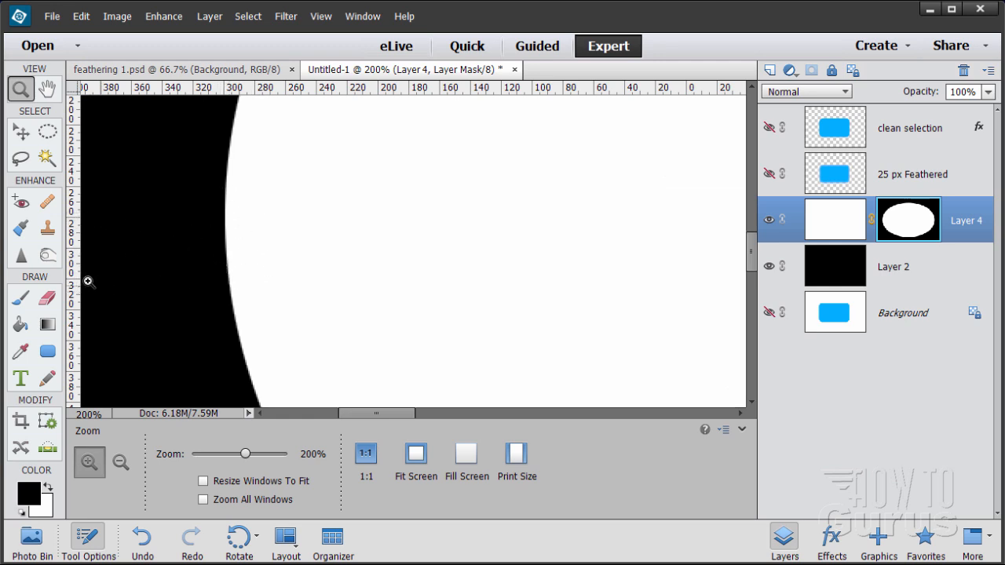
drag(76, 274, 225, 262)
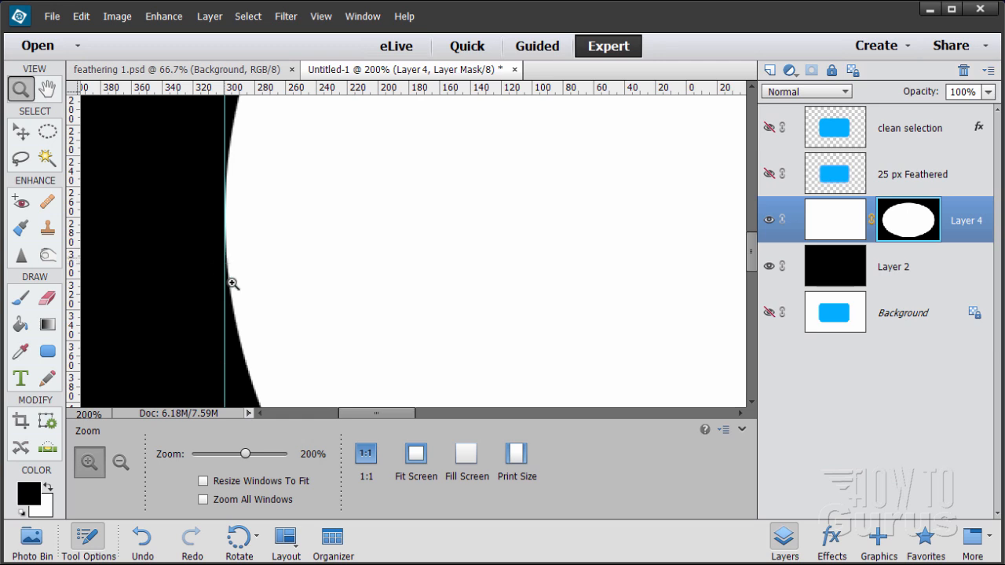
click(21, 131)
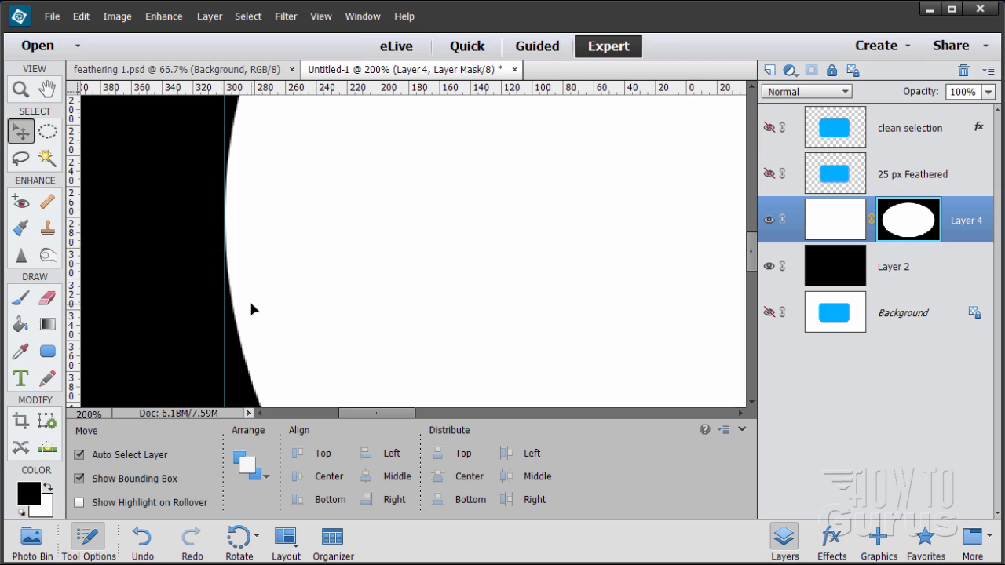
Apply a Gaussian Blur with a 25 pixel radius to the elliptical layer mask on Layer 4.
click(286, 16)
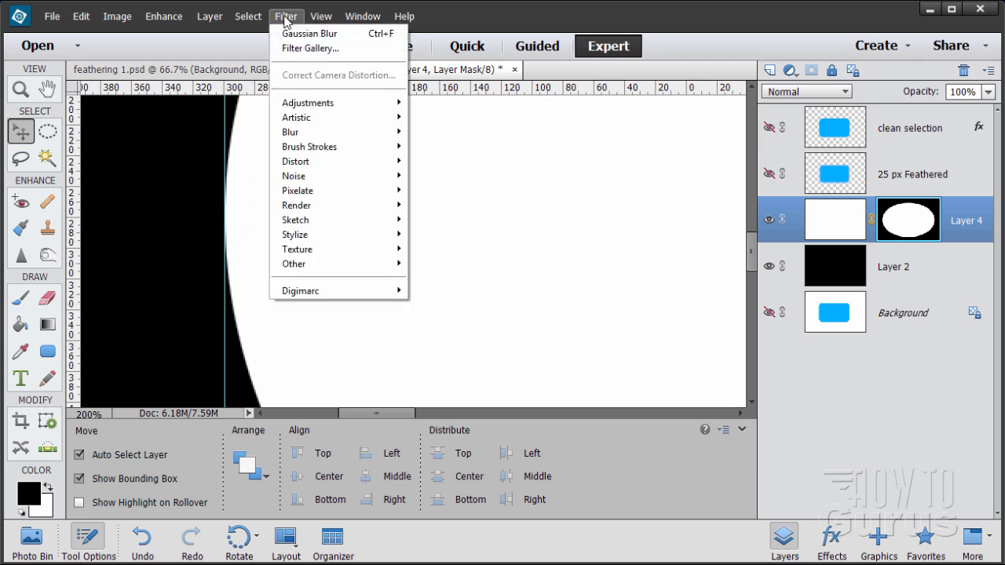
mouse_move(320, 132)
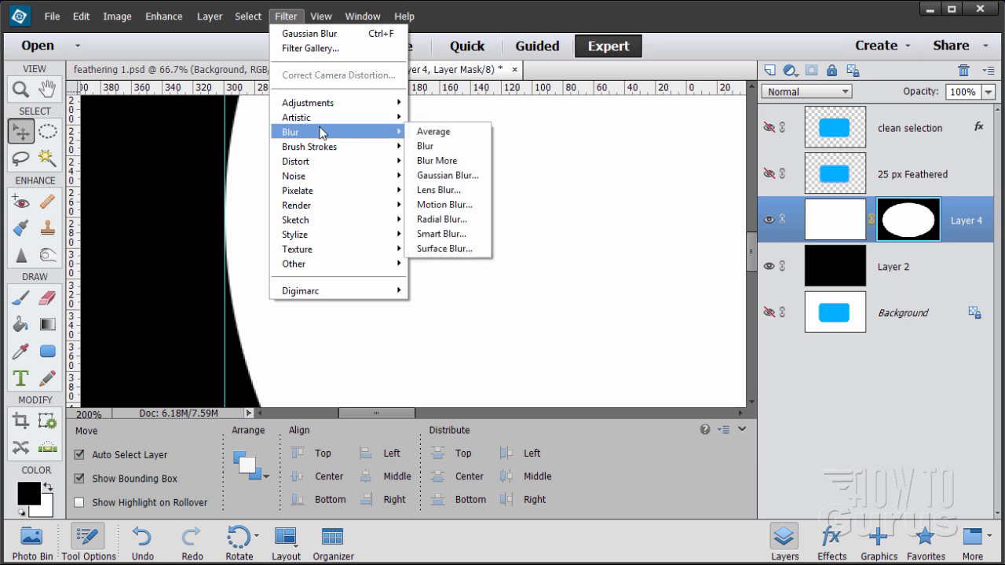
click(474, 176)
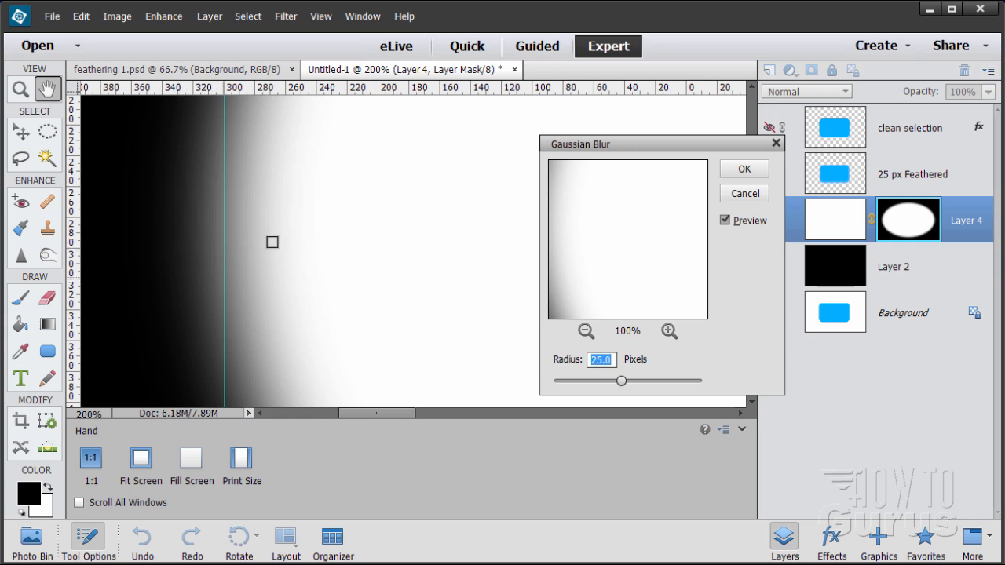
click(246, 22)
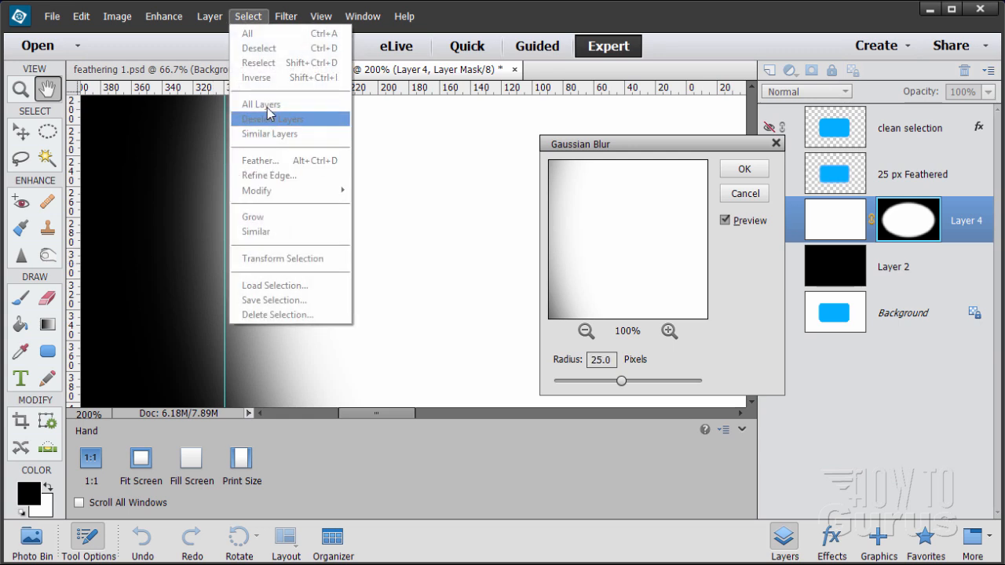
click(284, 14)
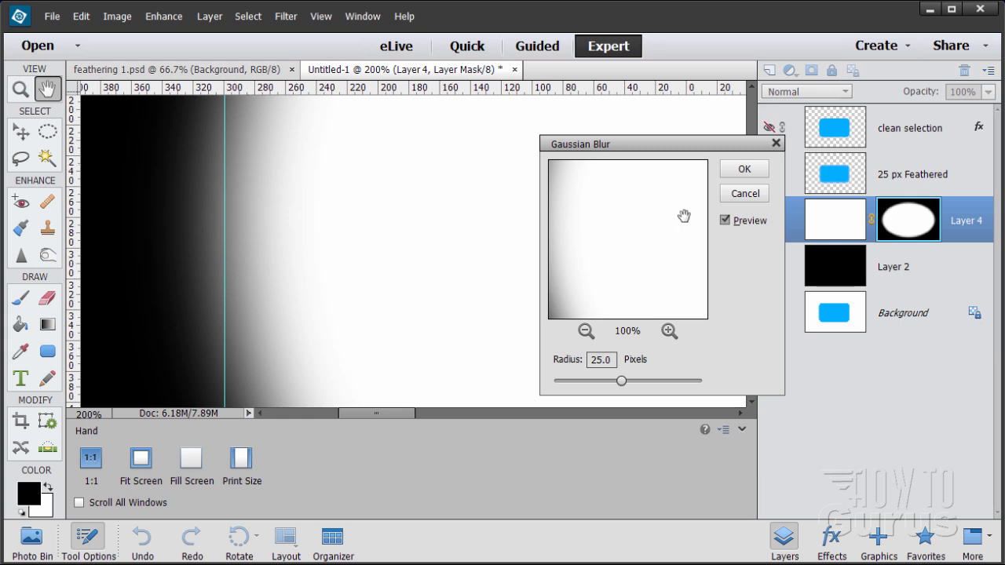
click(740, 172)
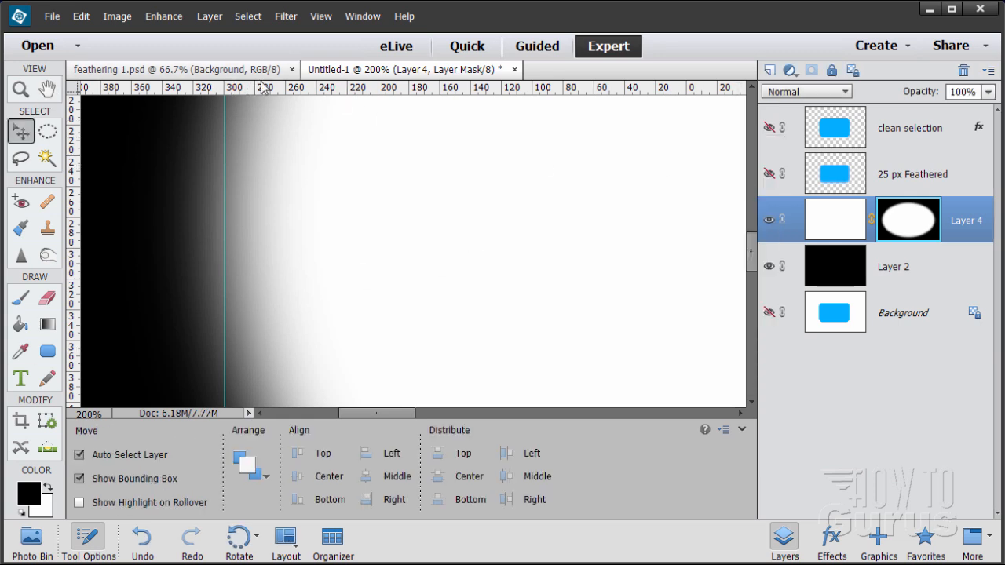
Examine the soft edges around the feather in feathering 1.psd, and return to the Untitled-1 document.
click(252, 70)
drag(433, 412, 534, 414)
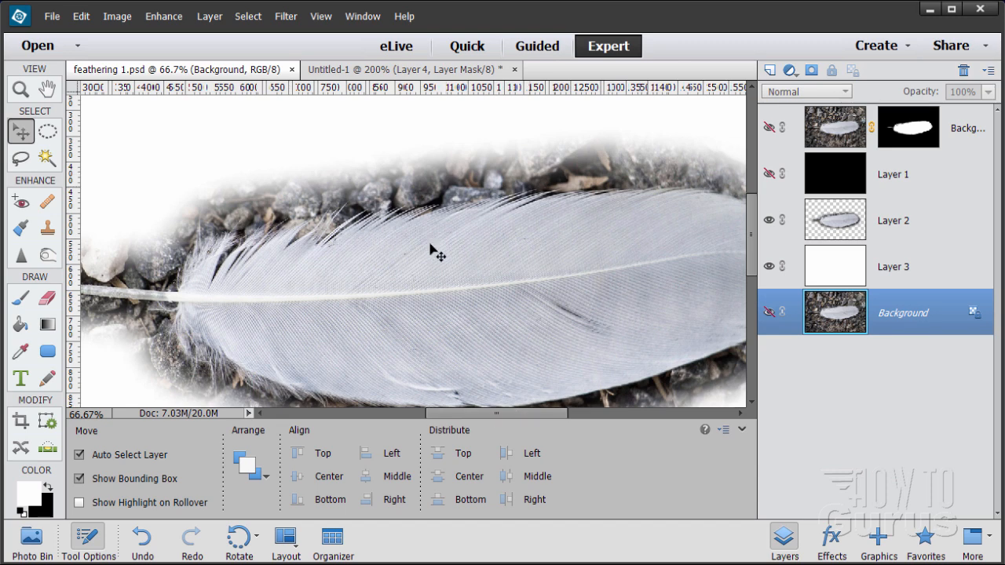
drag(753, 267, 752, 273)
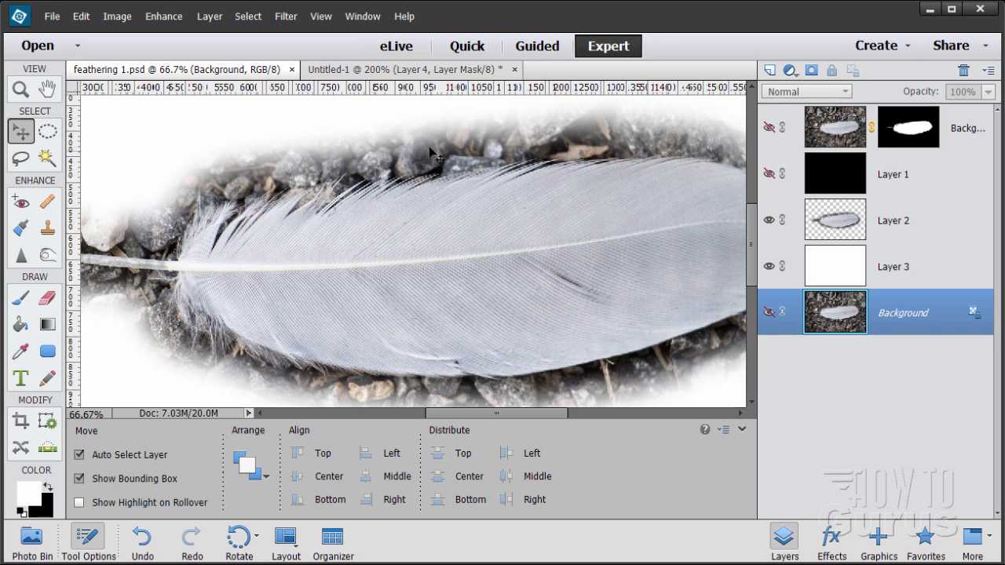
click(404, 69)
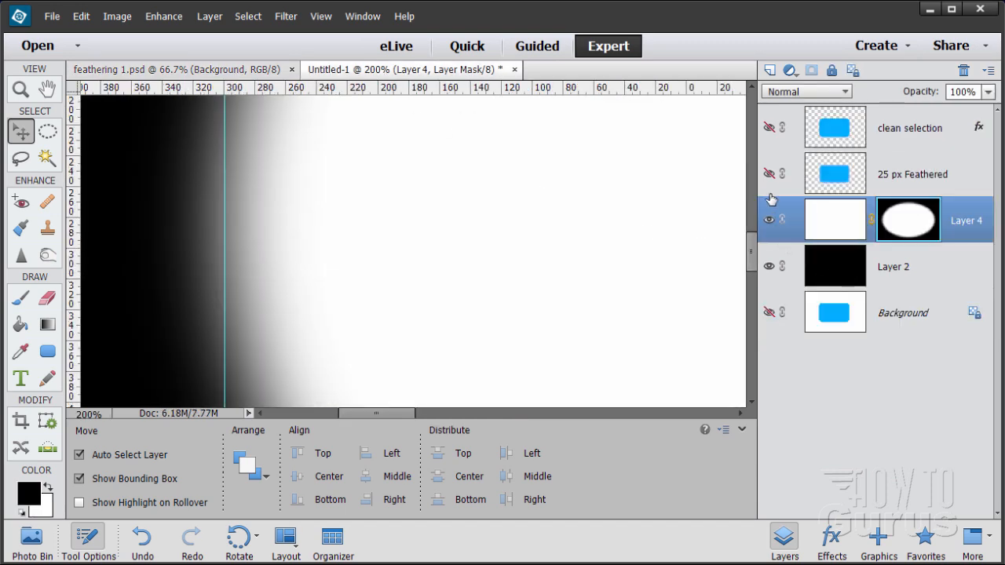
Compare the edge of the 25 px Feathered layer with Layer 4's blurred mask edge by switching their visibility over and back.
click(769, 222)
click(769, 174)
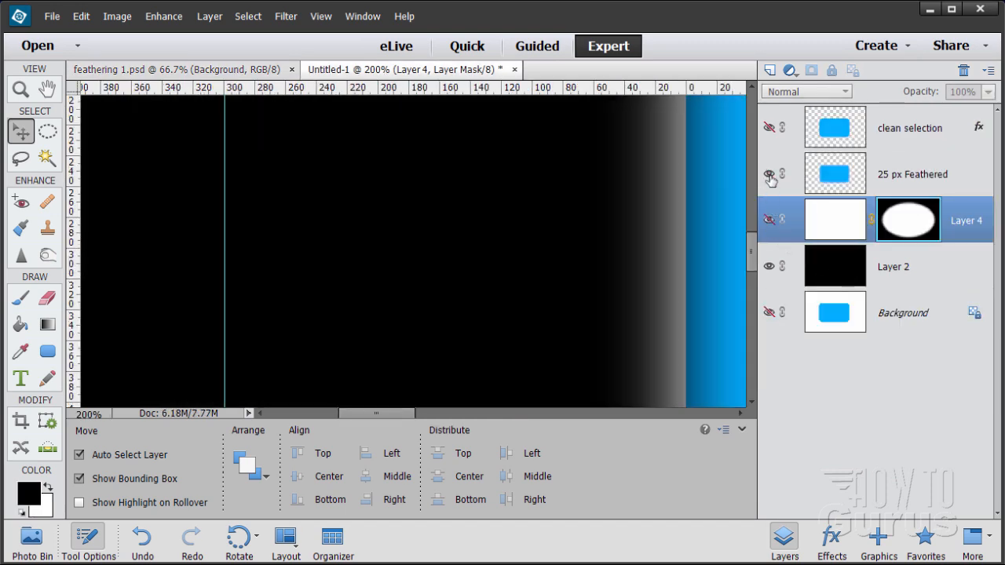
drag(405, 414, 444, 414)
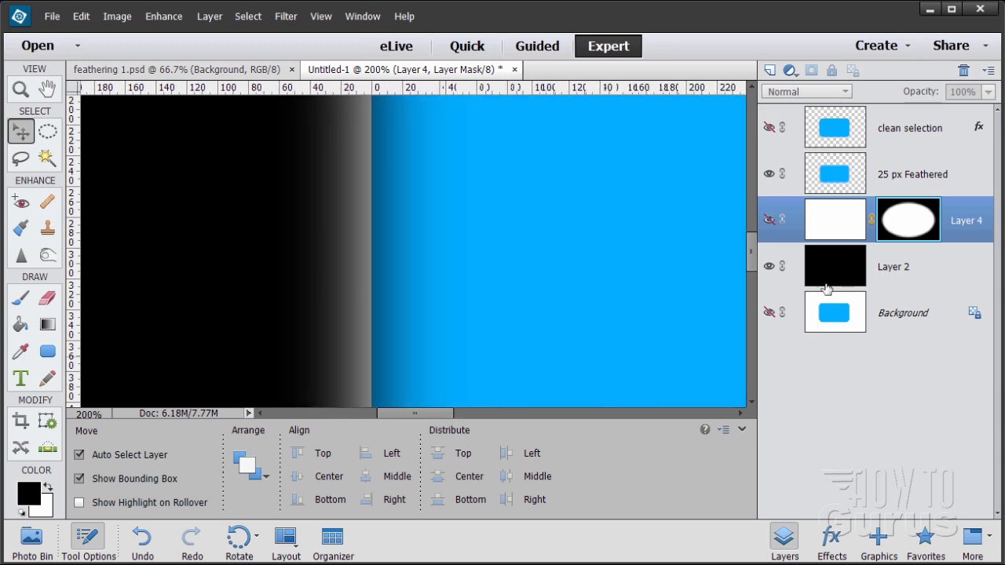
click(769, 173)
click(770, 221)
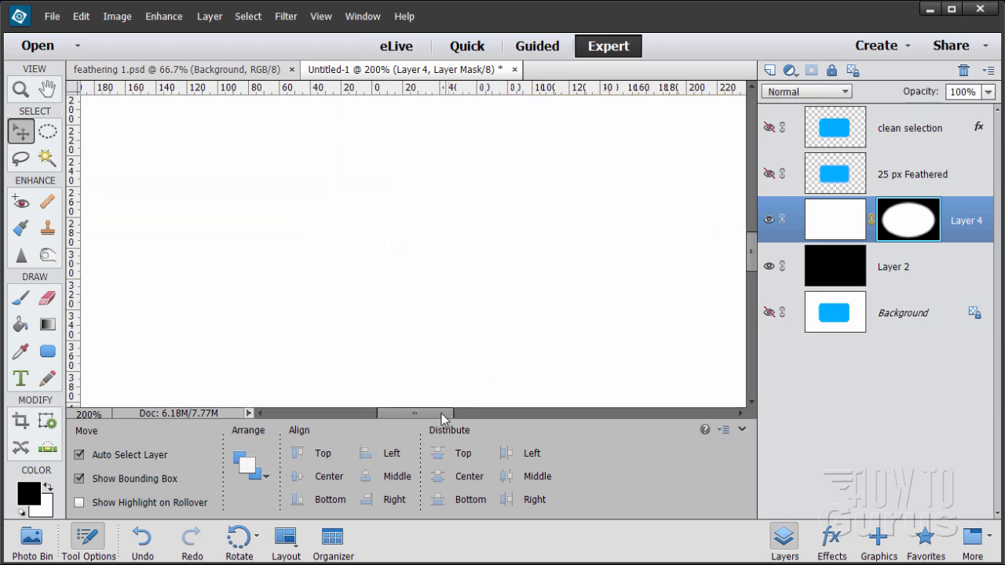
drag(442, 413, 391, 413)
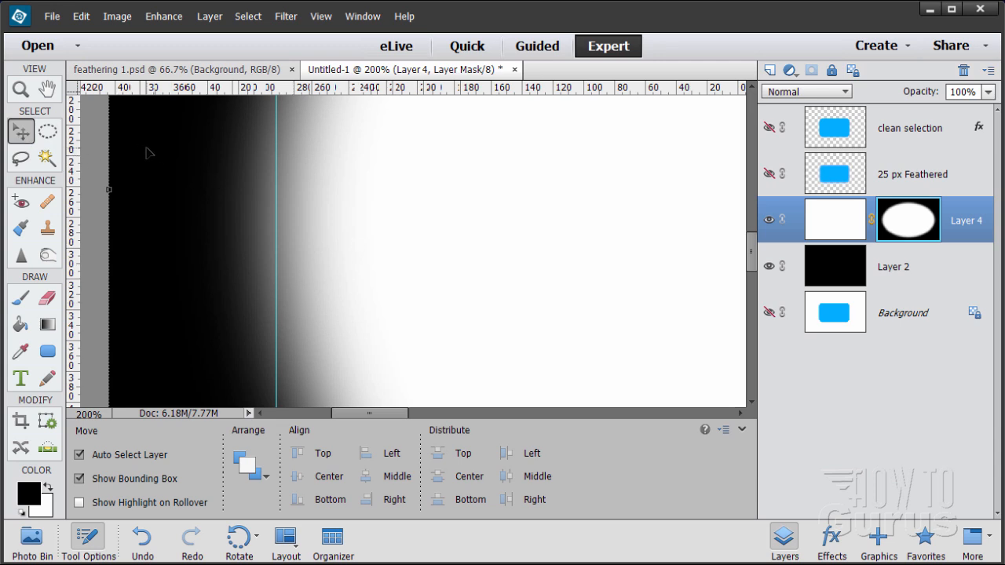
Open the recent file soft edge collage2.psd in an enlarged window and view the whole collage at 25% zoom.
click(52, 16)
mouse_move(82, 79)
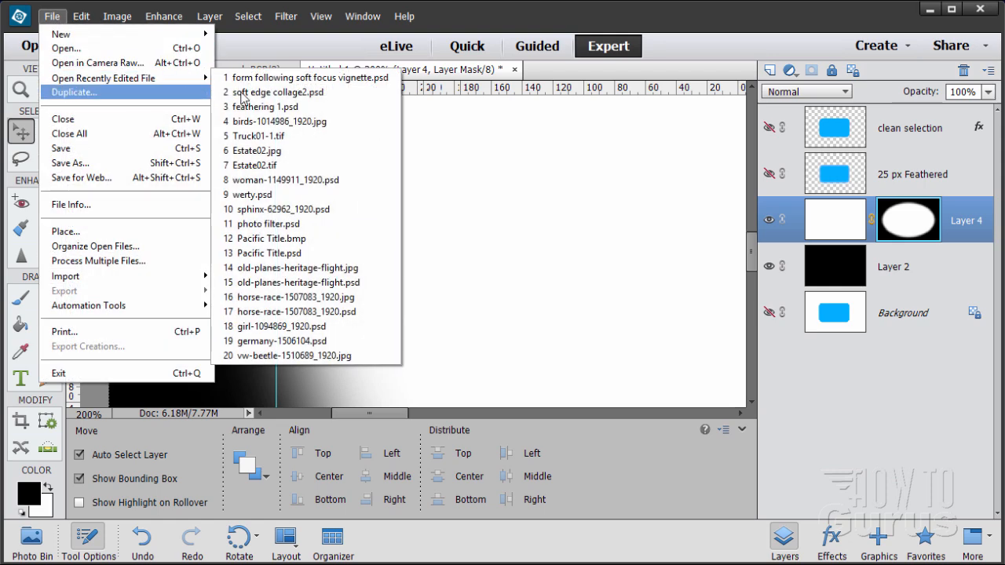
click(239, 92)
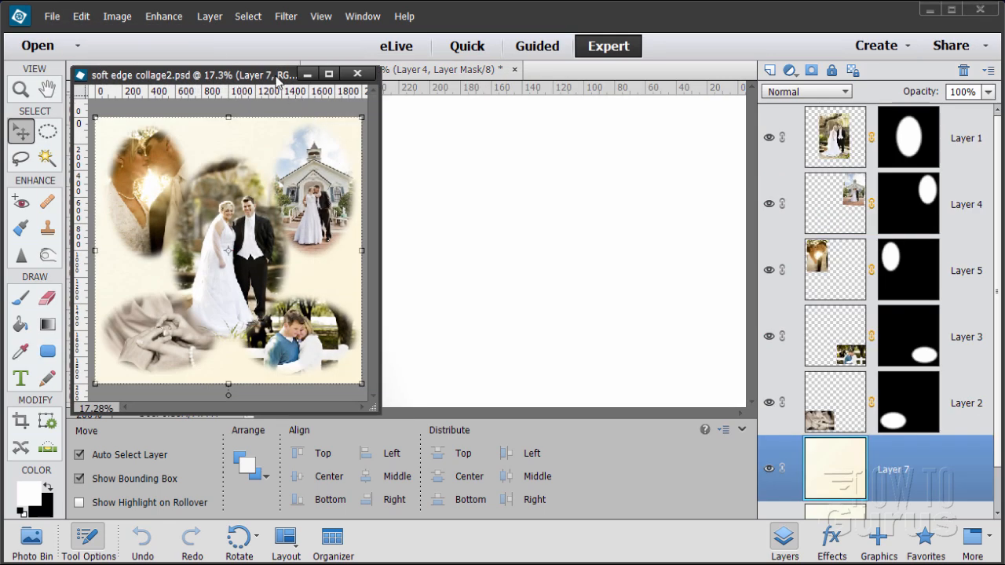
drag(276, 76, 309, 72)
drag(412, 406, 613, 540)
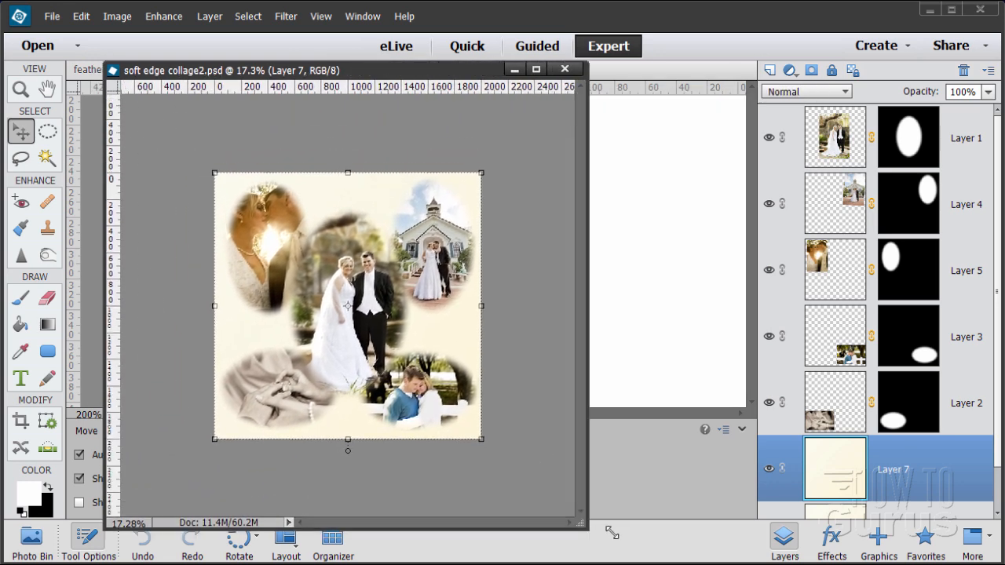
click(26, 92)
click(351, 315)
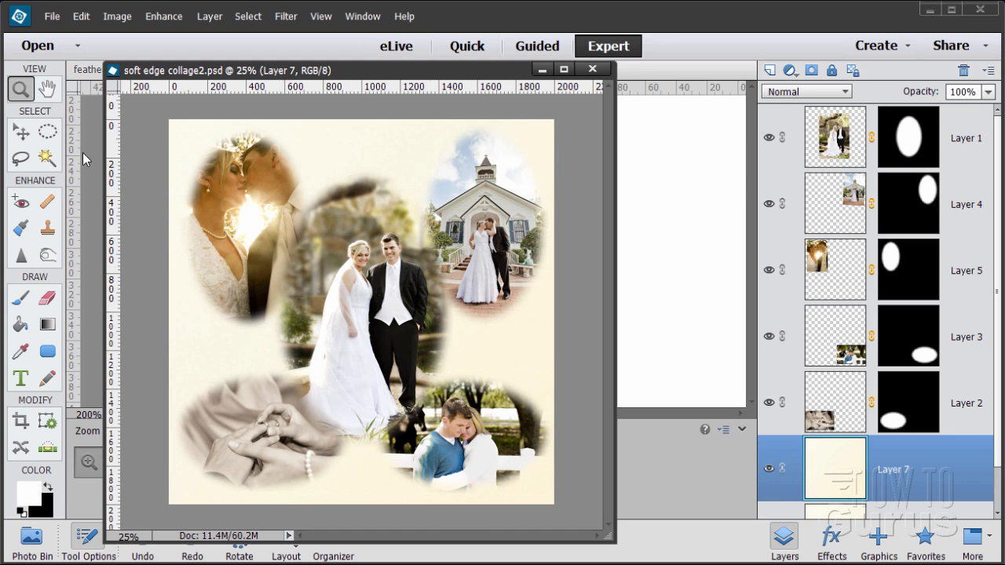
click(23, 134)
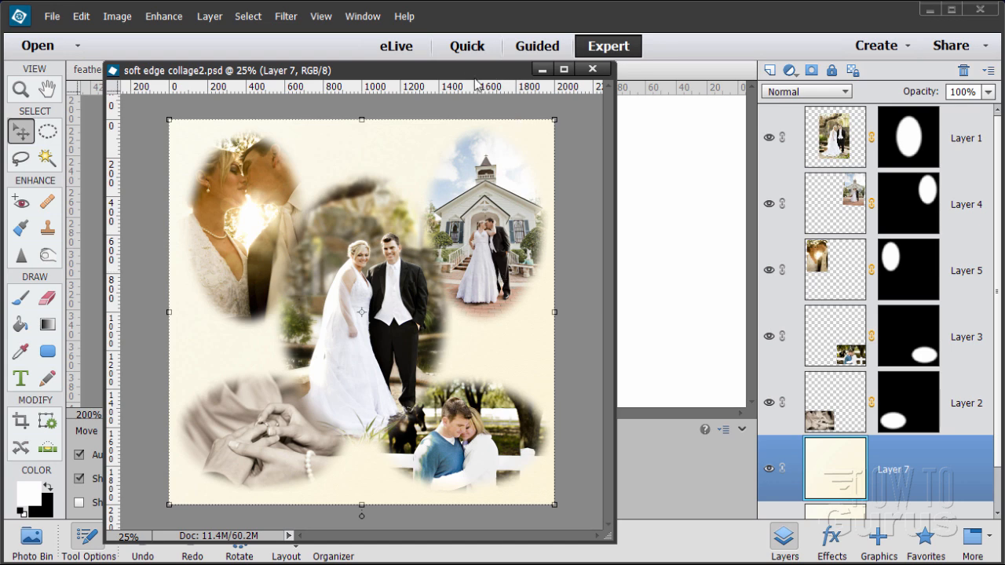
drag(471, 70, 793, 214)
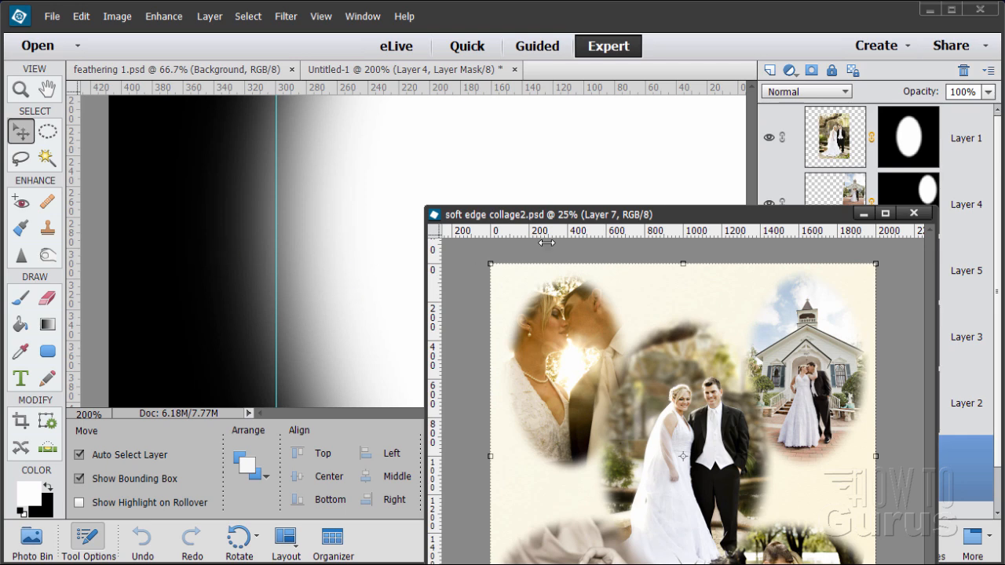
drag(603, 218, 343, 60)
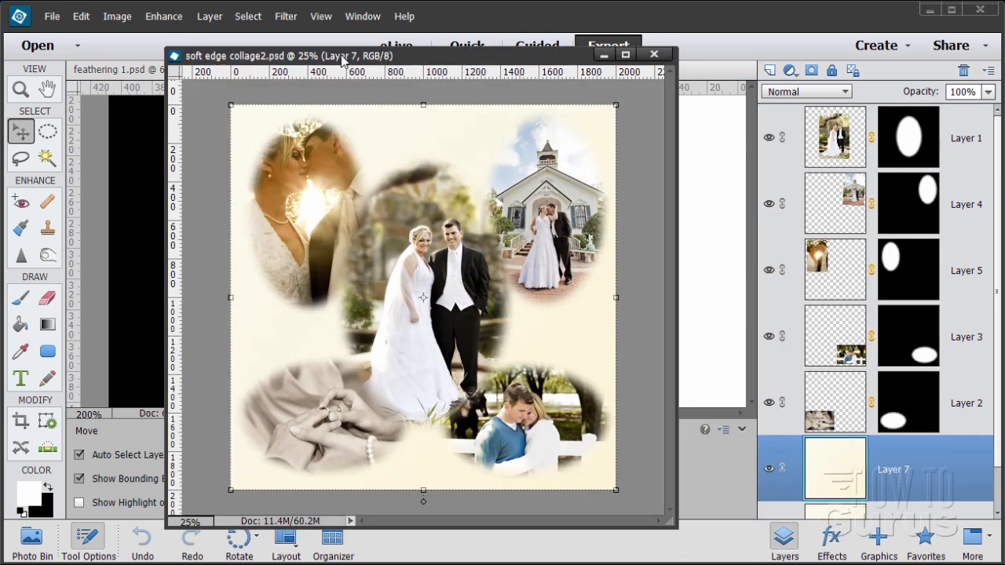
Open the recent file form following soft focus vignette.psd in an enlarged window and view the couple at 33.3% zoom.
click(52, 16)
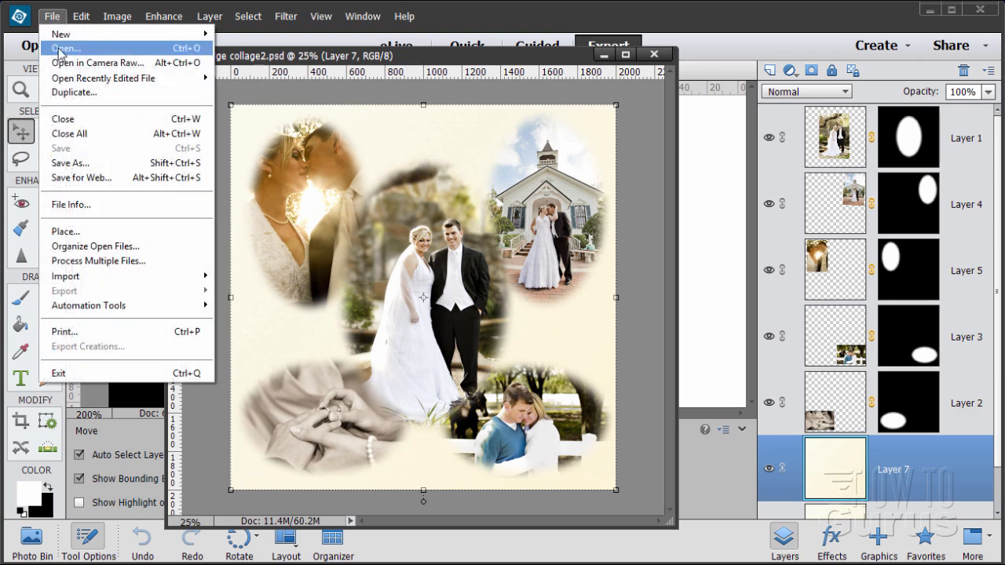
mouse_move(69, 78)
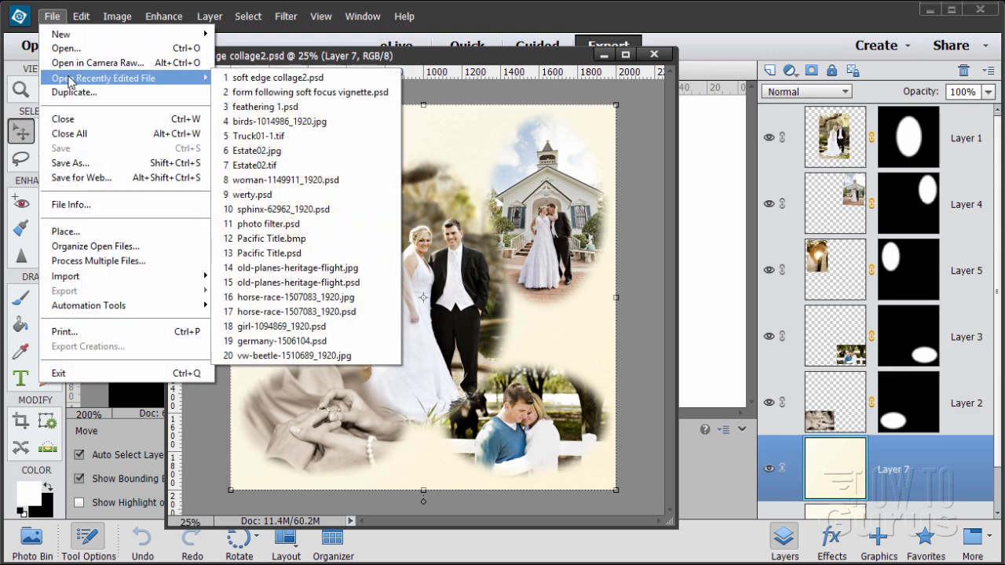
click(297, 94)
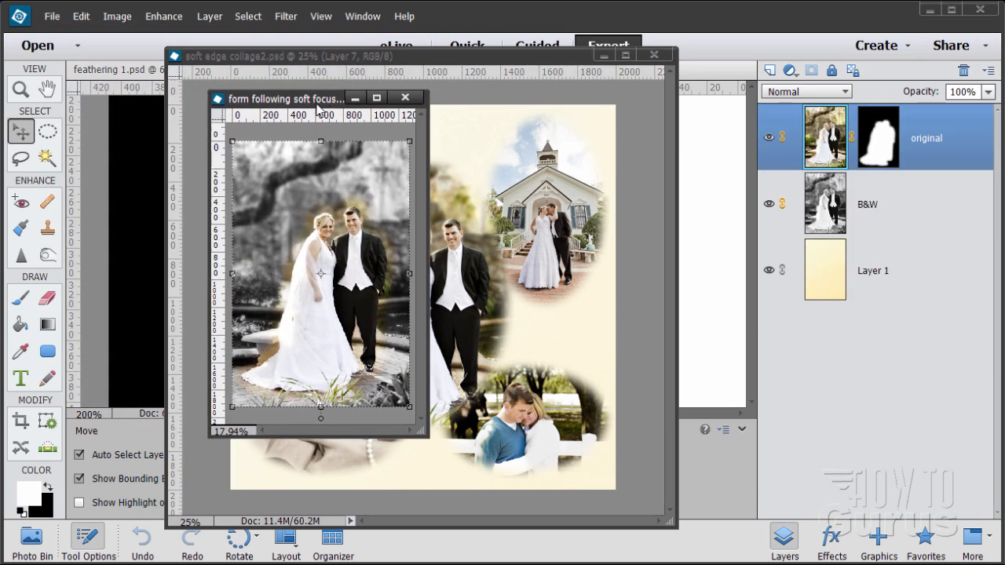
drag(317, 105, 322, 93)
drag(450, 432, 680, 563)
click(26, 89)
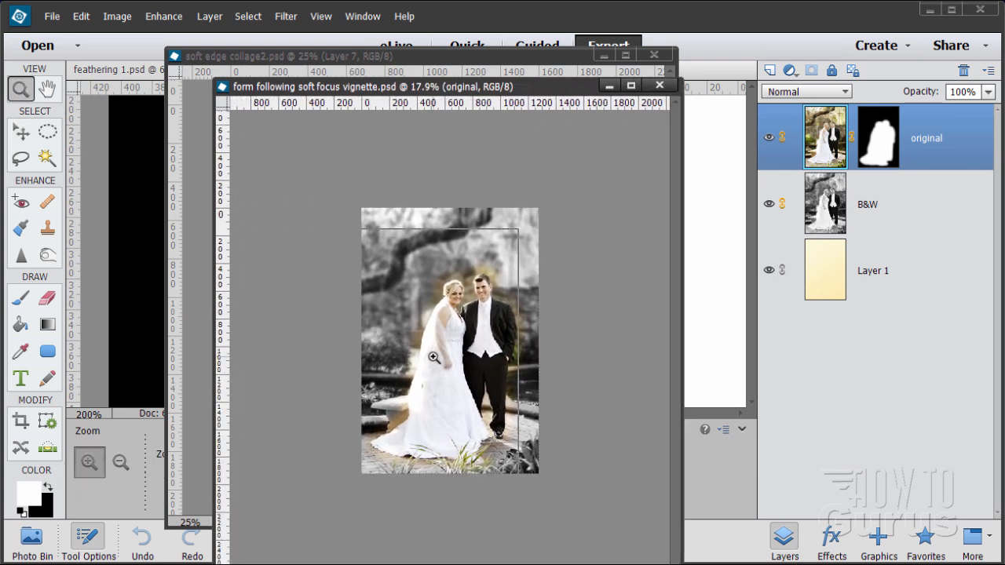
click(434, 355)
click(528, 174)
drag(522, 89, 440, 32)
click(31, 132)
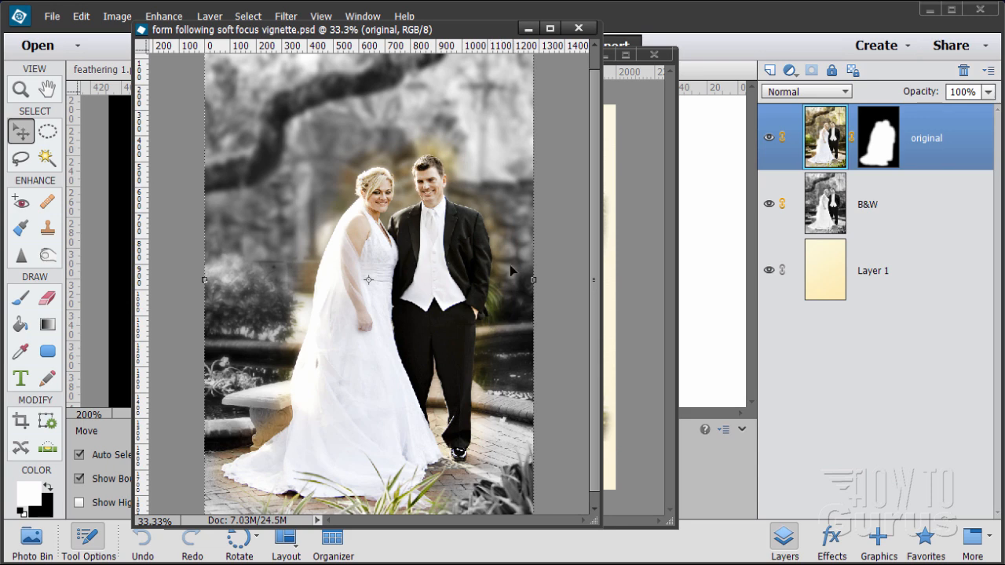
Compare the couple's vignette with the B&W layer hidden and shown, and minimize both the vignette and collage documents.
click(769, 204)
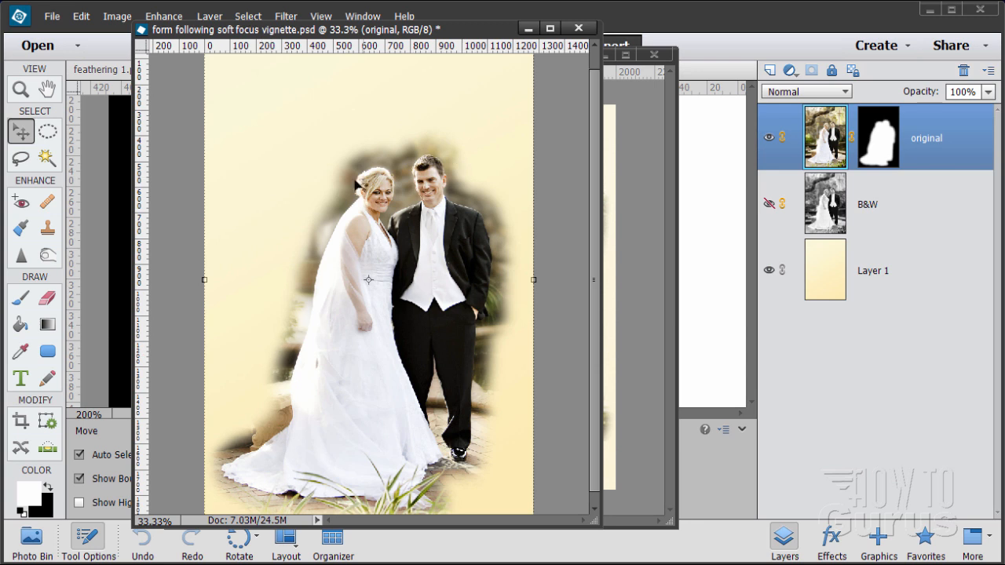
click(769, 204)
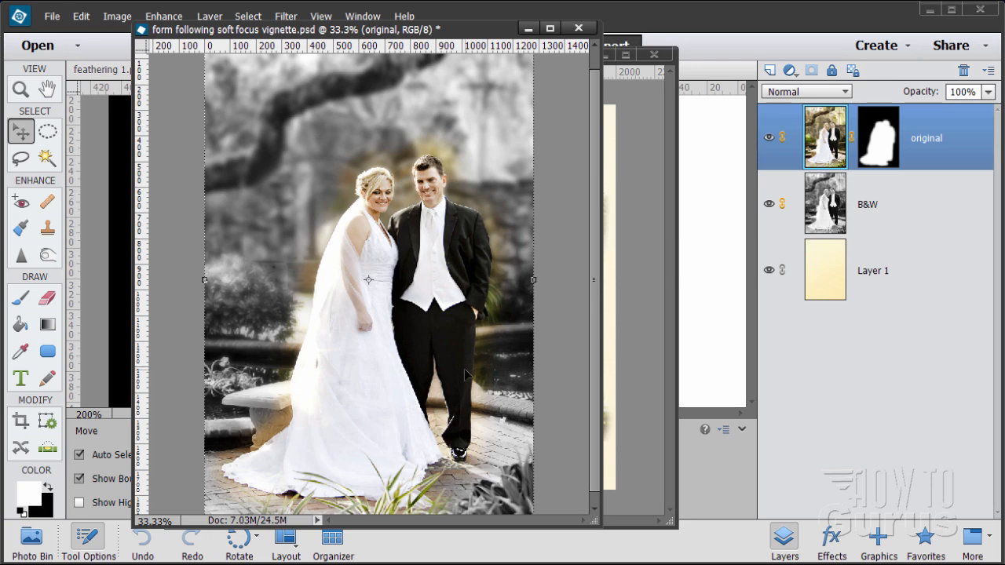
drag(460, 30, 405, 88)
click(472, 86)
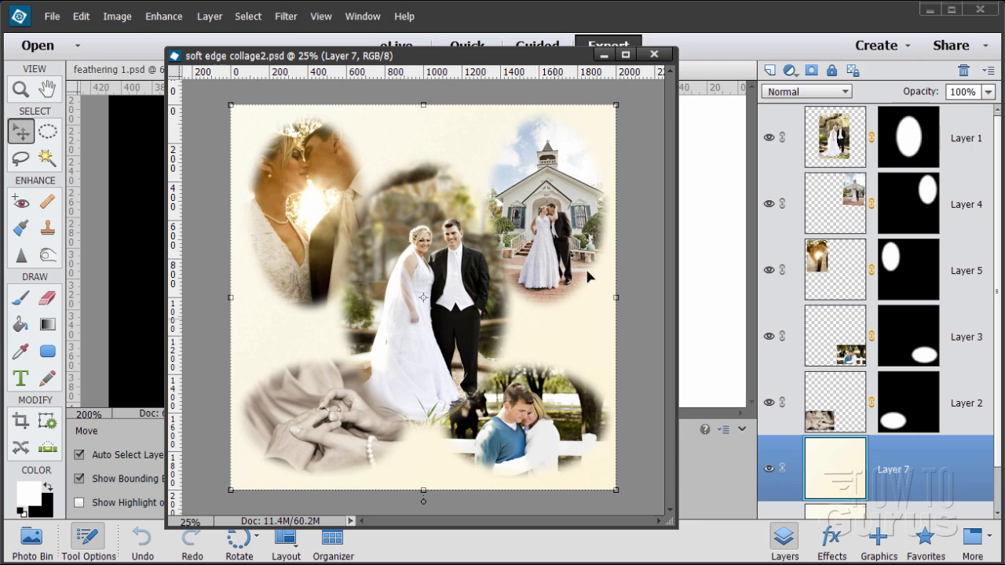
click(603, 54)
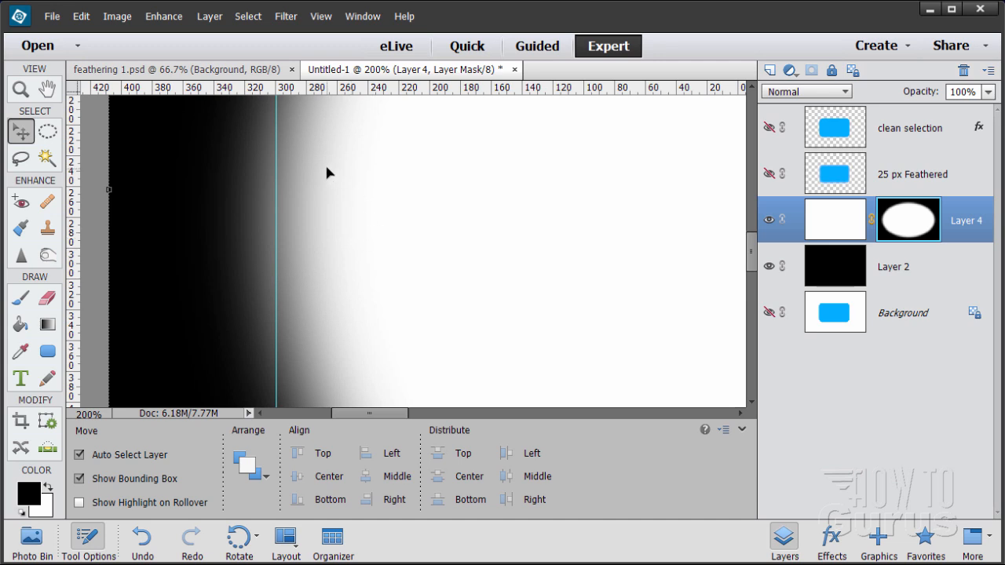
In feathering 1.psd, show the masked Background copy and the Background, and hide Layer 2 and Layer 3.
click(244, 72)
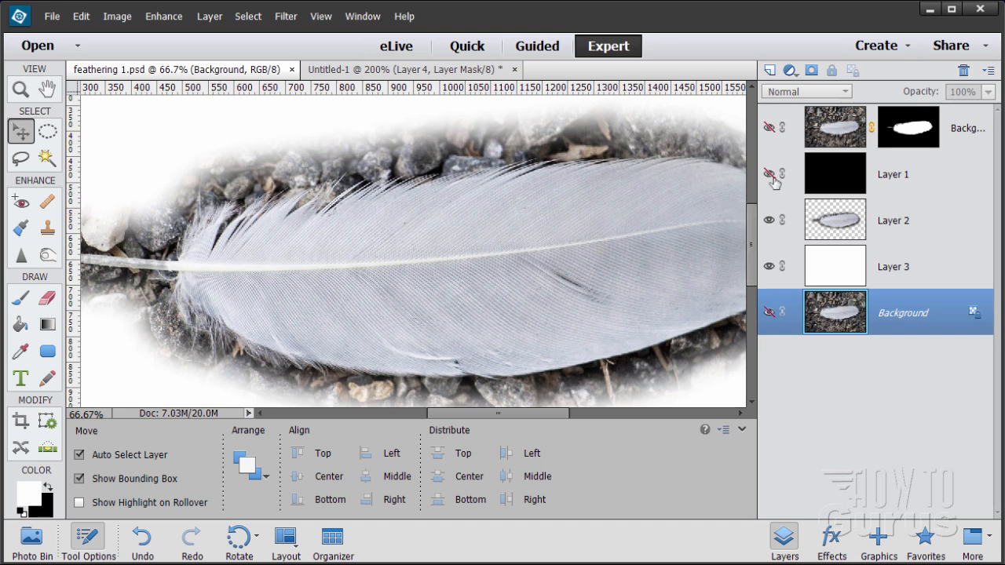
click(769, 127)
click(770, 313)
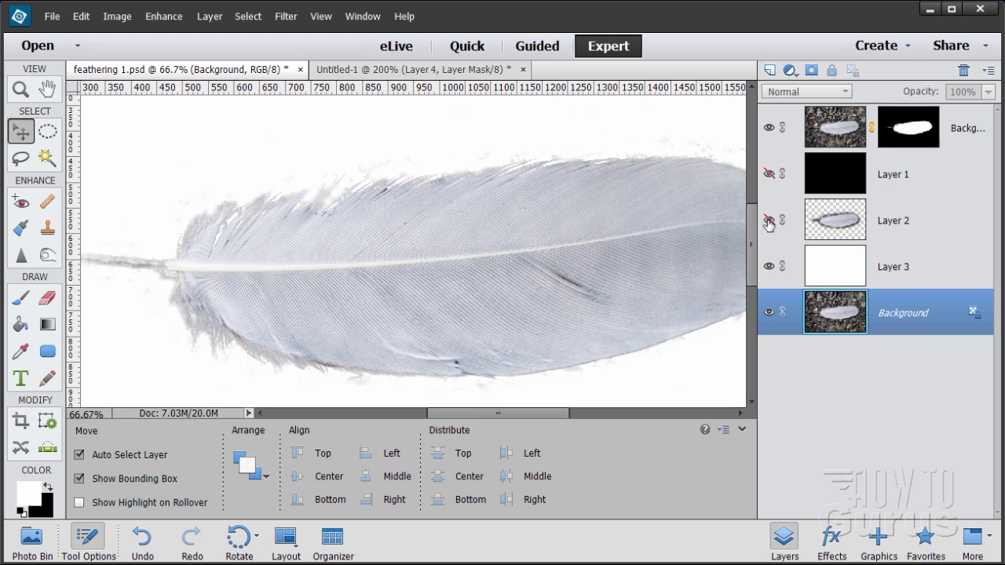
click(769, 266)
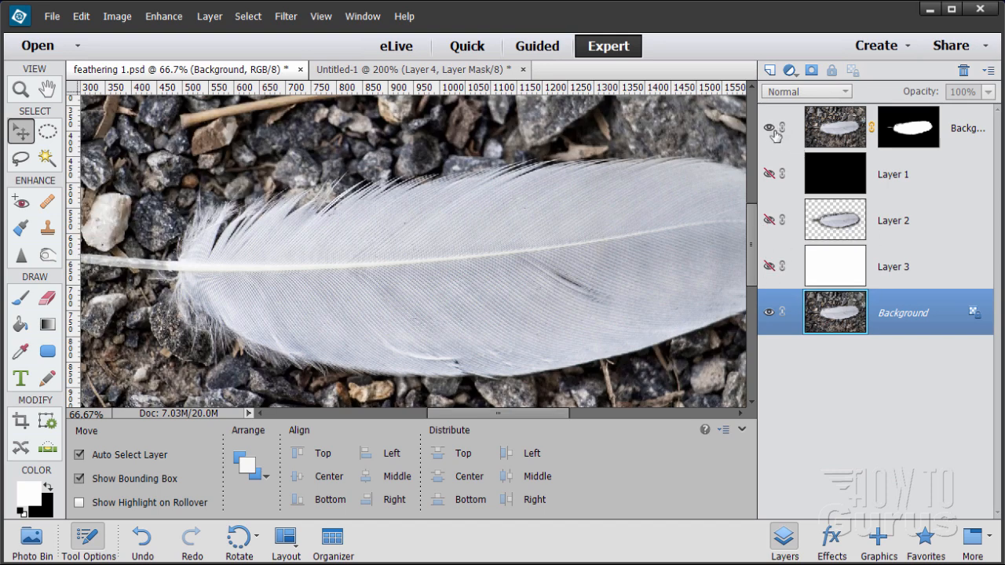
Compare the masked feather against black Layer 1 and white Layer 3, and leave only the Background layer visible.
click(770, 173)
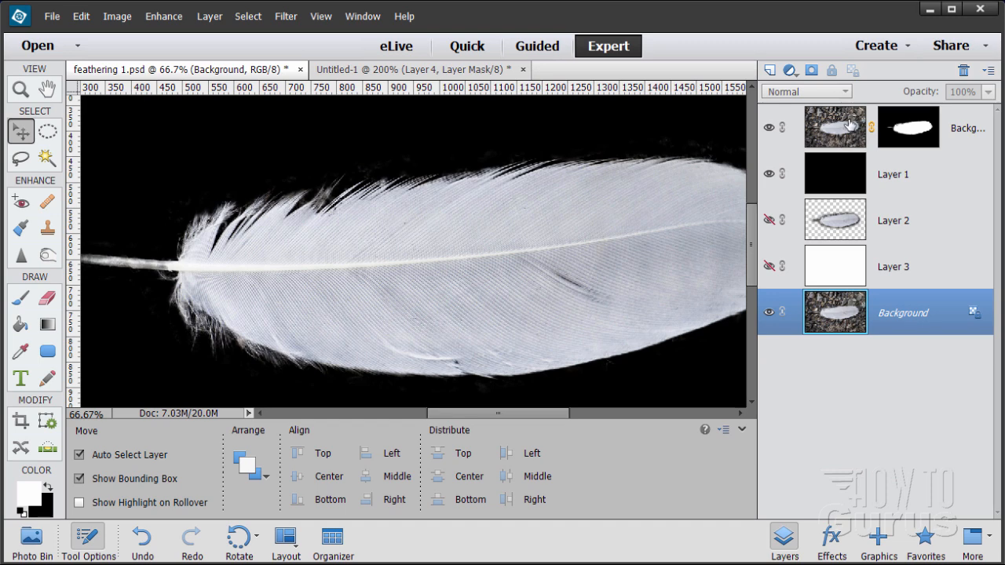
click(770, 174)
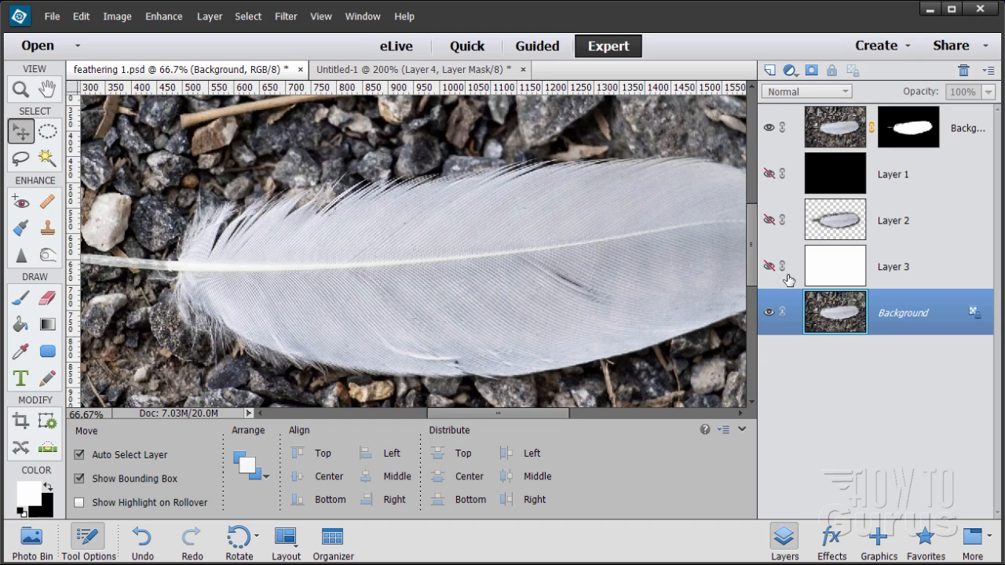
click(769, 266)
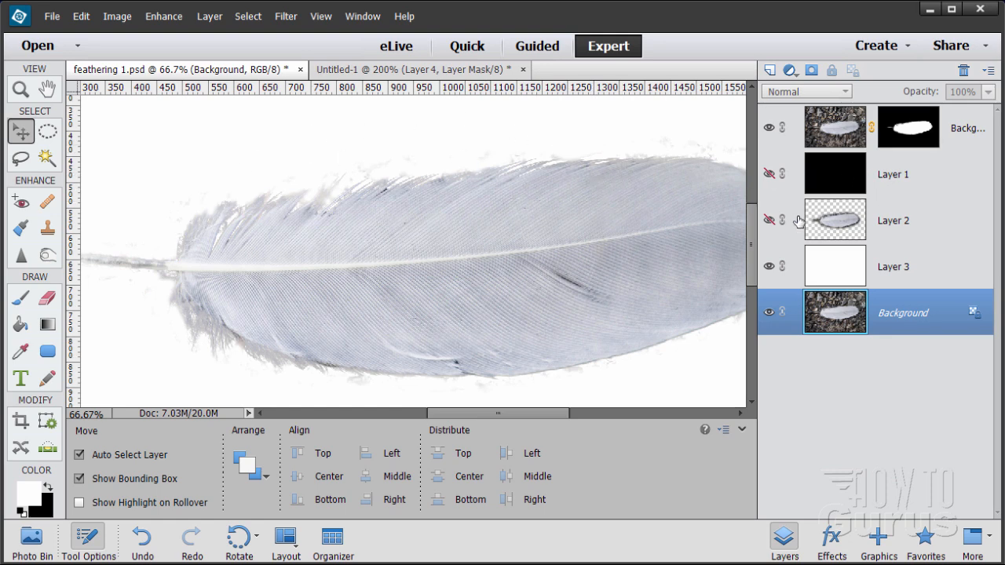
click(769, 174)
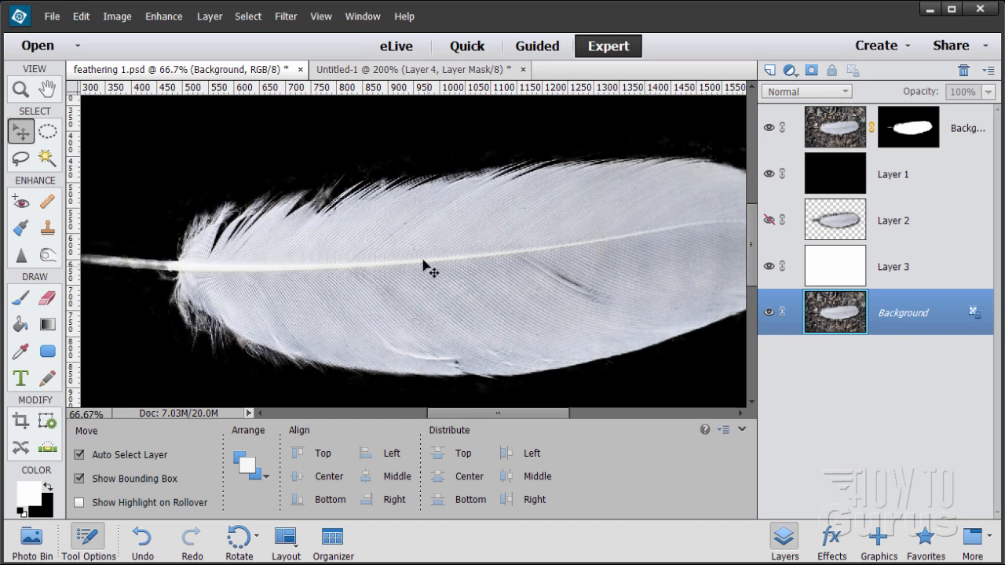
click(770, 220)
click(769, 173)
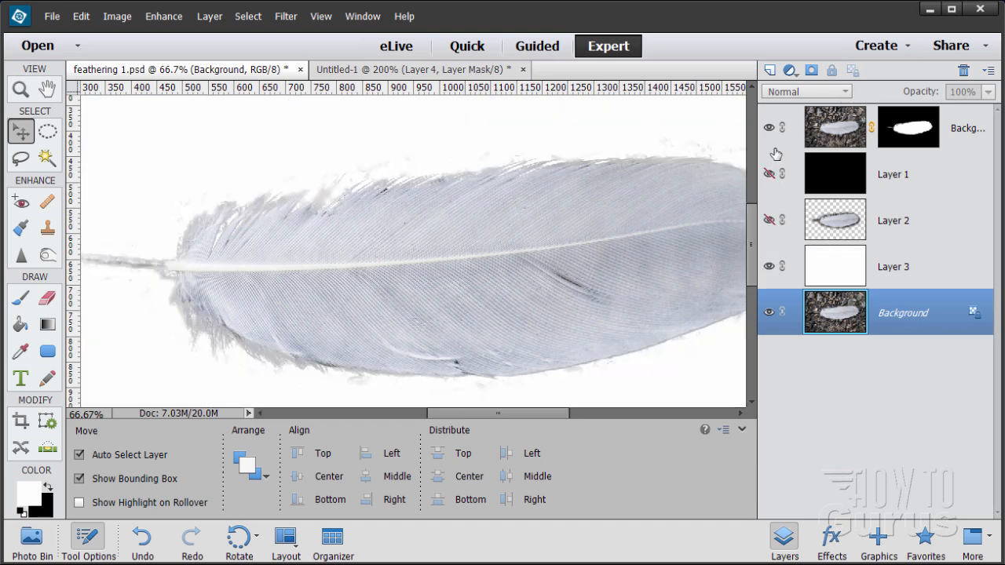
click(770, 128)
click(770, 266)
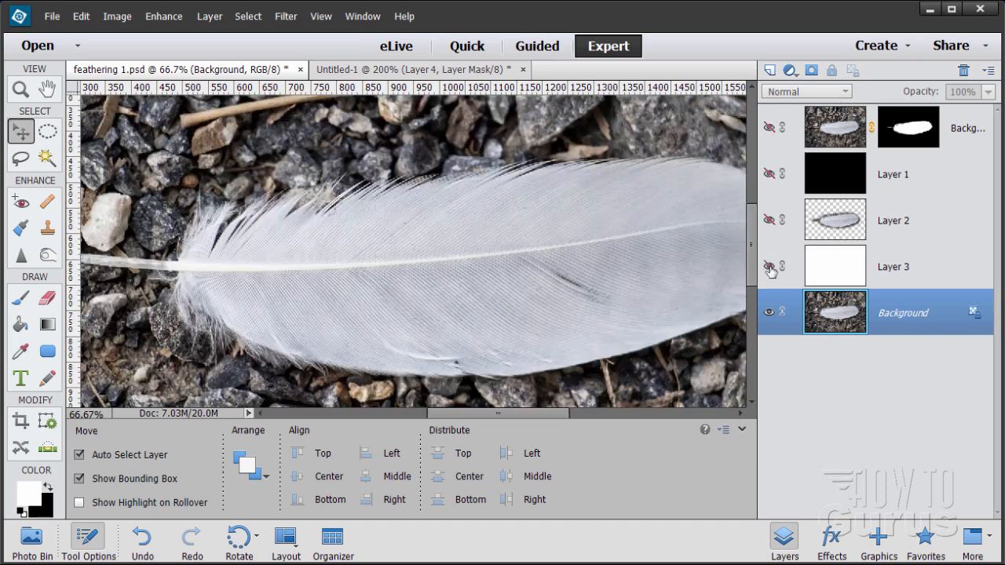
Activate the Polygonal Lasso tool, and return to the Untitled-1 document.
click(20, 159)
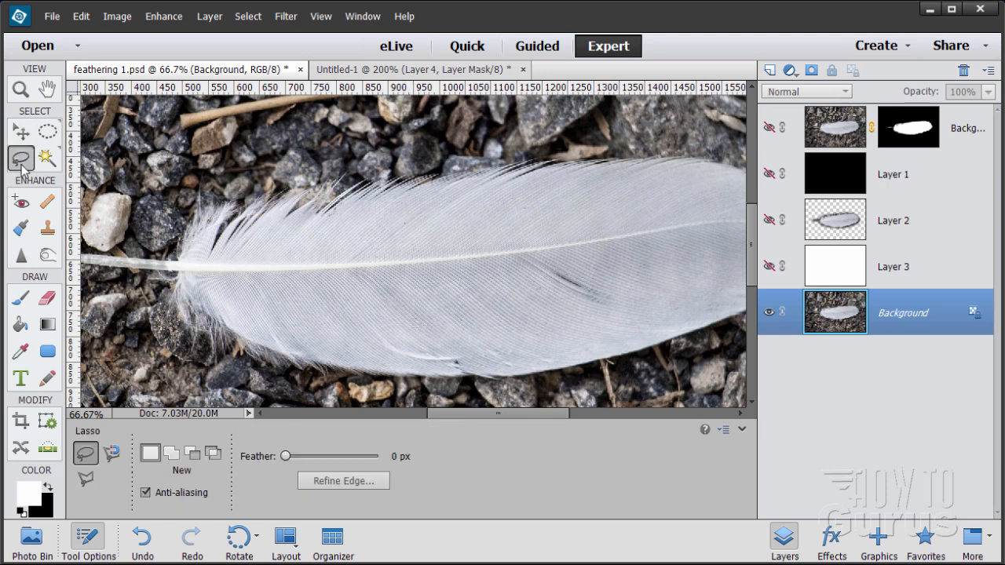
click(86, 479)
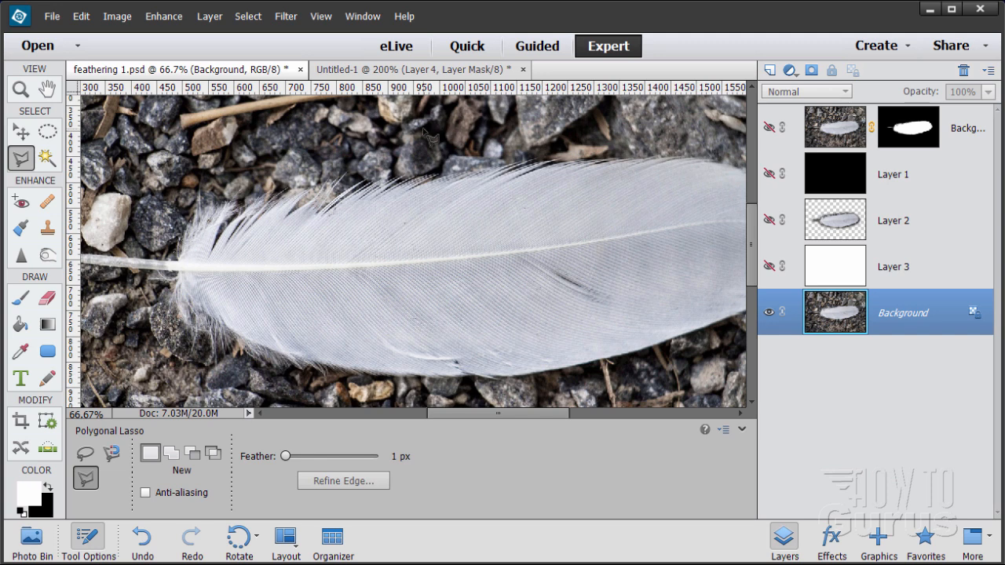
click(339, 69)
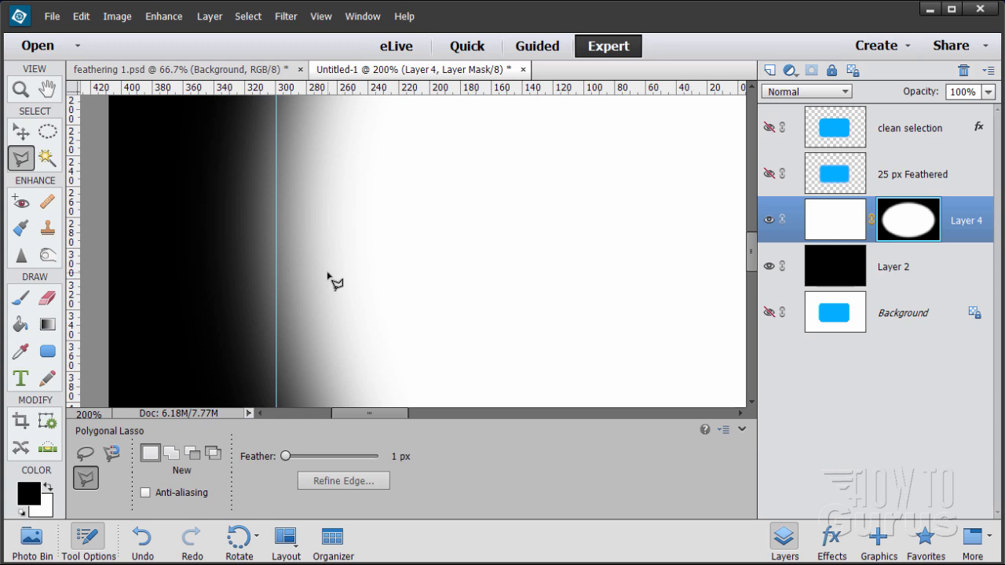
Show the 25 px Feathered and clean selection layers, and hide Layer 4 to view the blue shape's edge against black.
click(769, 174)
click(770, 127)
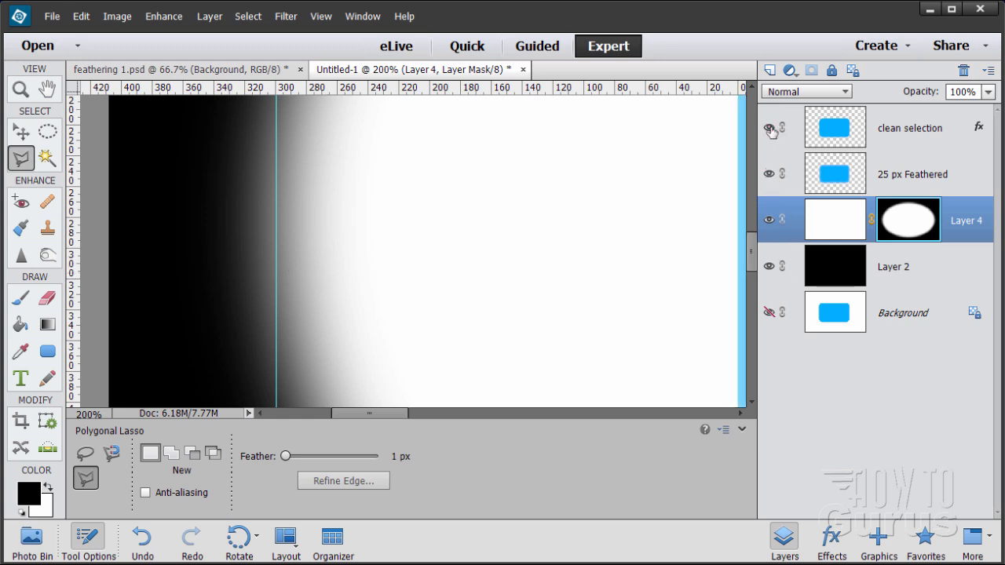
click(770, 220)
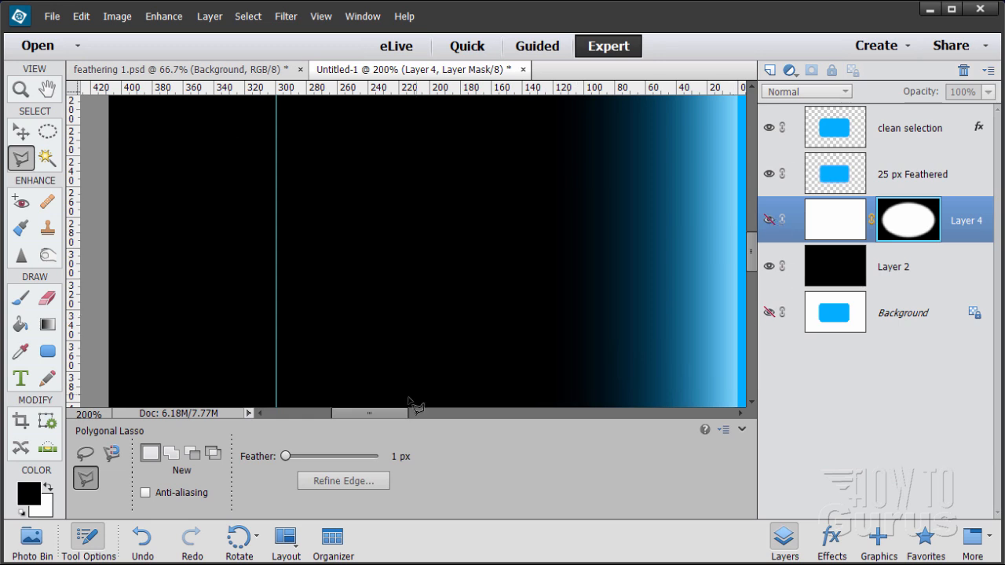
drag(400, 414, 441, 414)
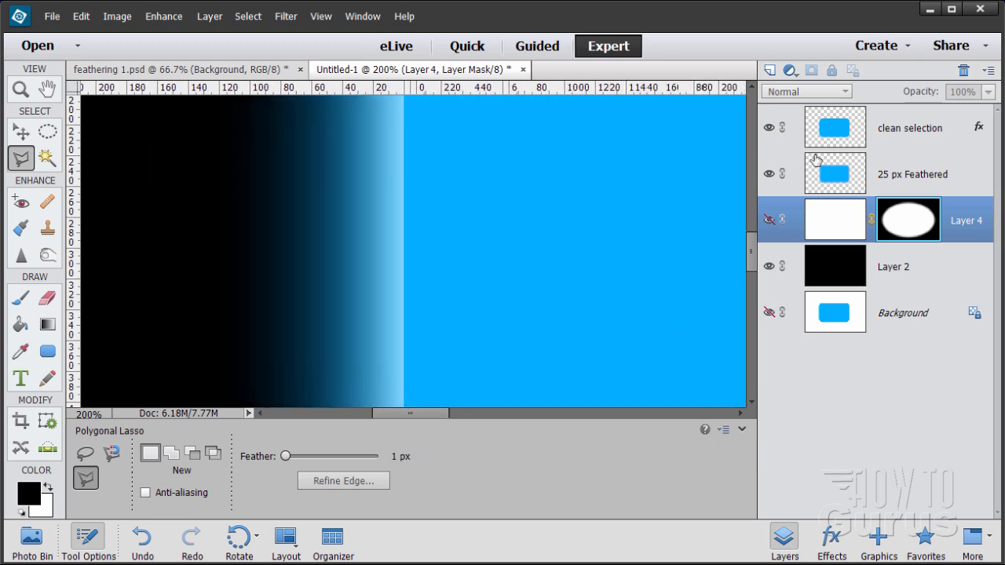
Hide the clean selection layer and examine the 25 px feathered edge up to the blue shape's upper-left corner.
click(769, 127)
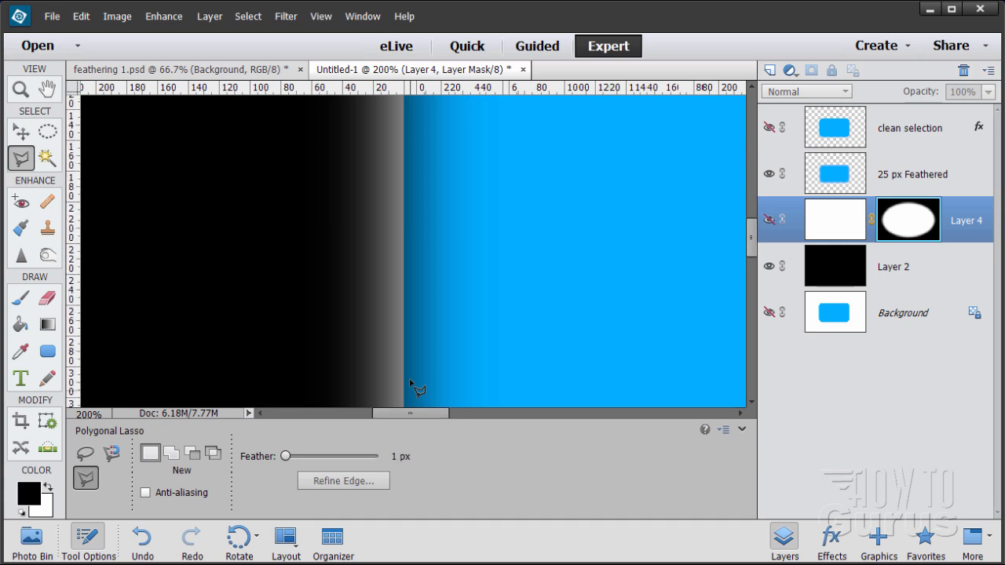
scroll(410, 385, up, 3)
scroll(412, 384, up, 5)
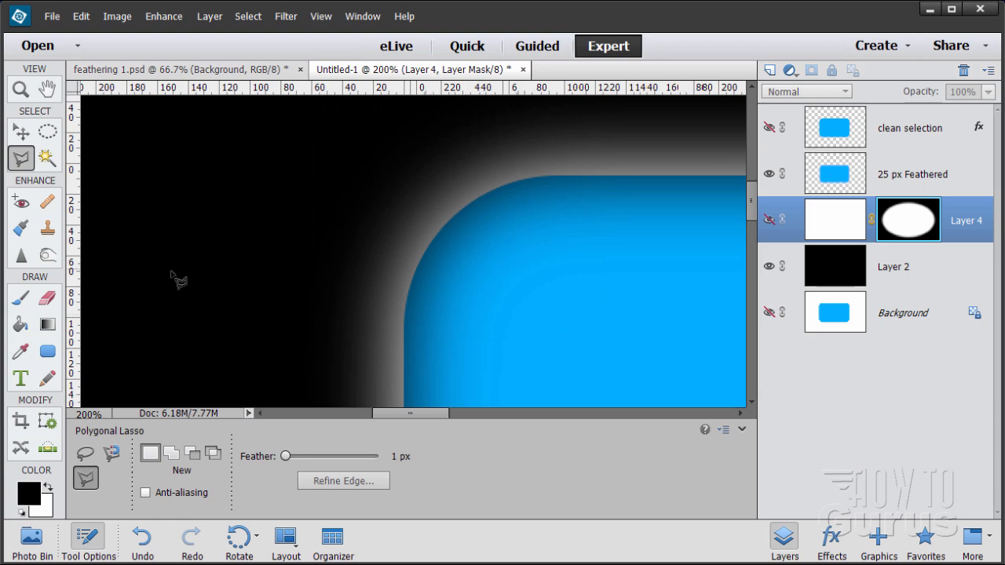
Return to feathering 1.psd, and show black Layer 1 and the masked Background copy above it.
click(207, 70)
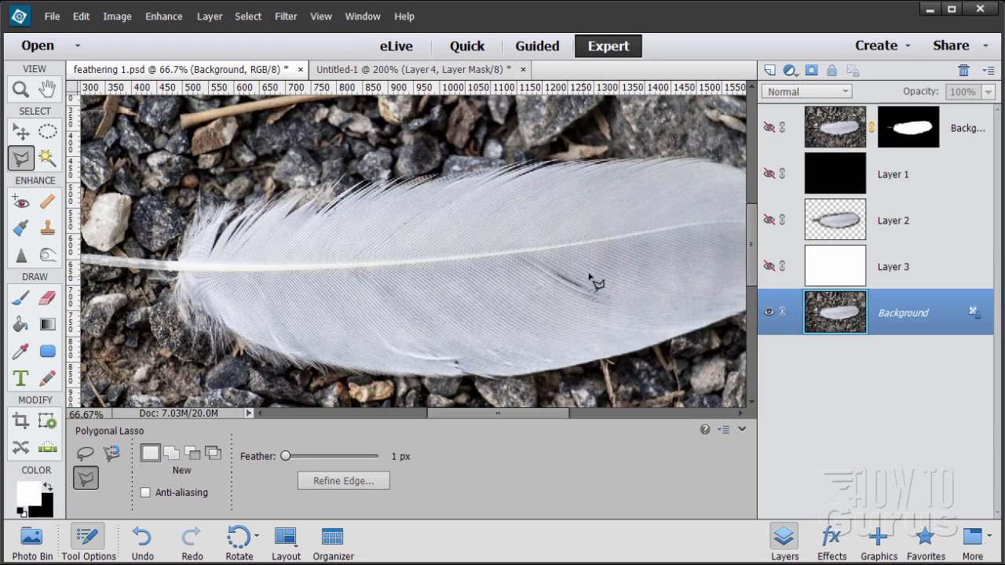
click(769, 223)
click(770, 174)
click(769, 128)
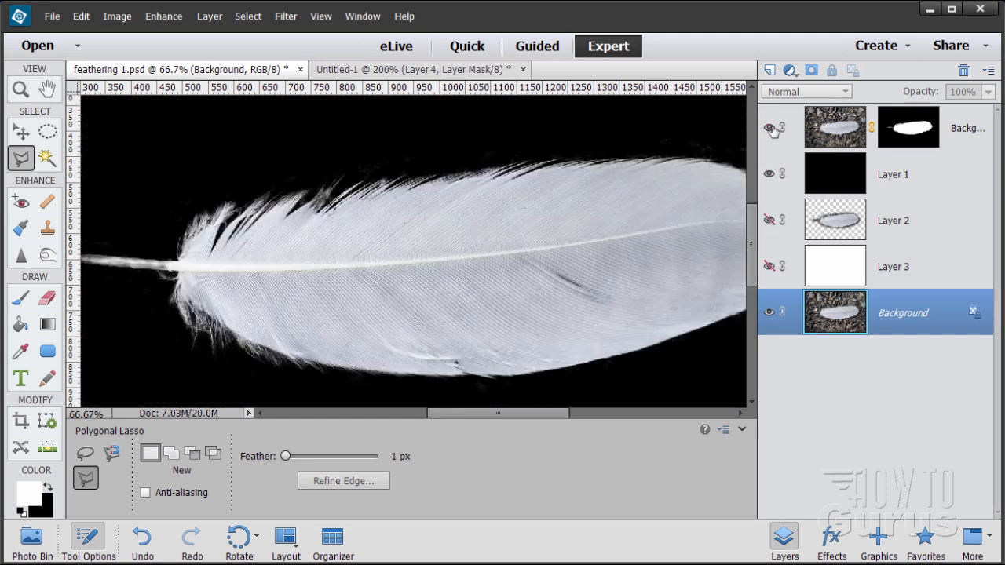